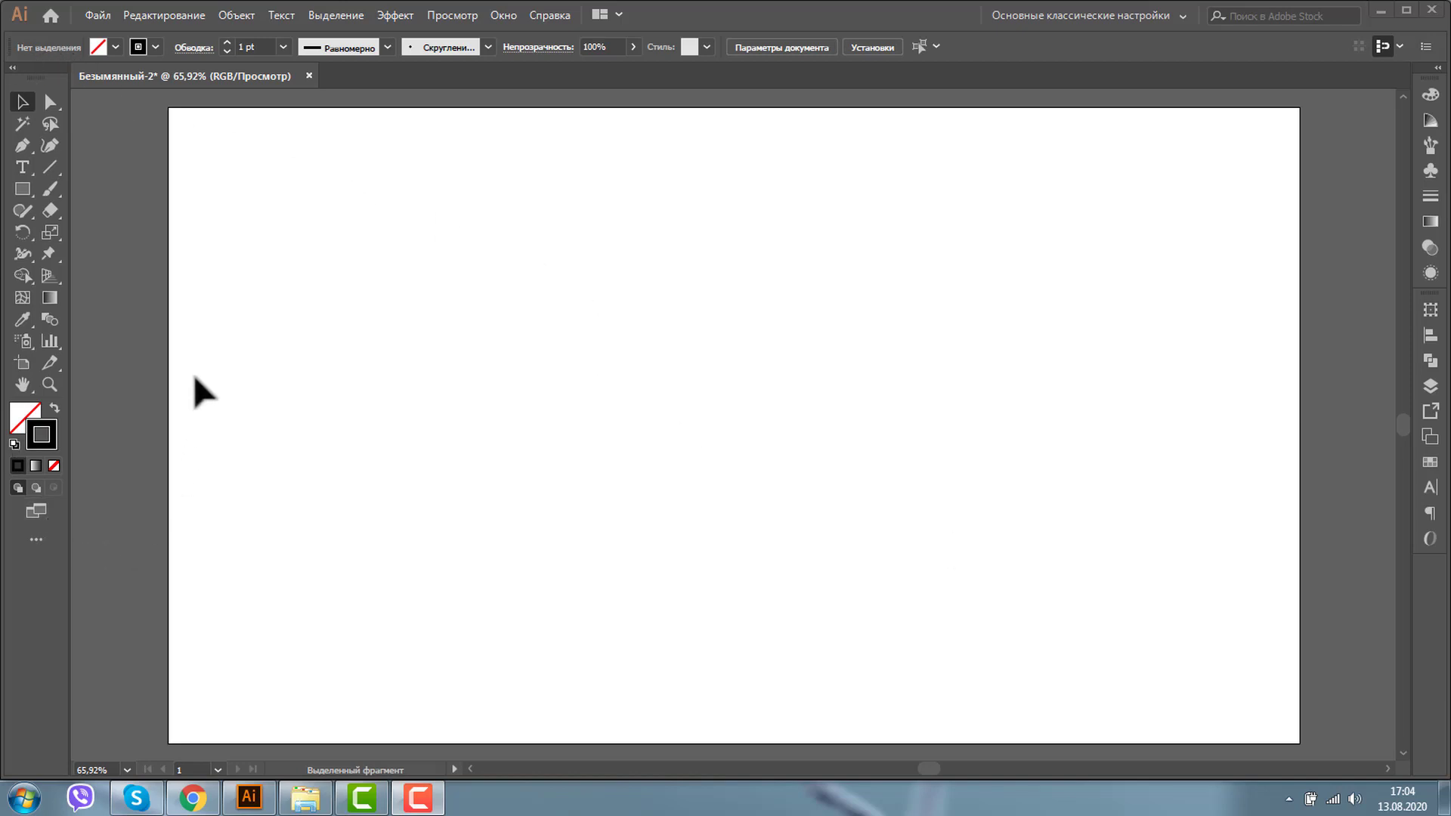
Tear the Paintbrush and Blob Brush tools off into a floating panel near the canvas's top-left
{"action": "left_click", "coordinate": [48, 189]}
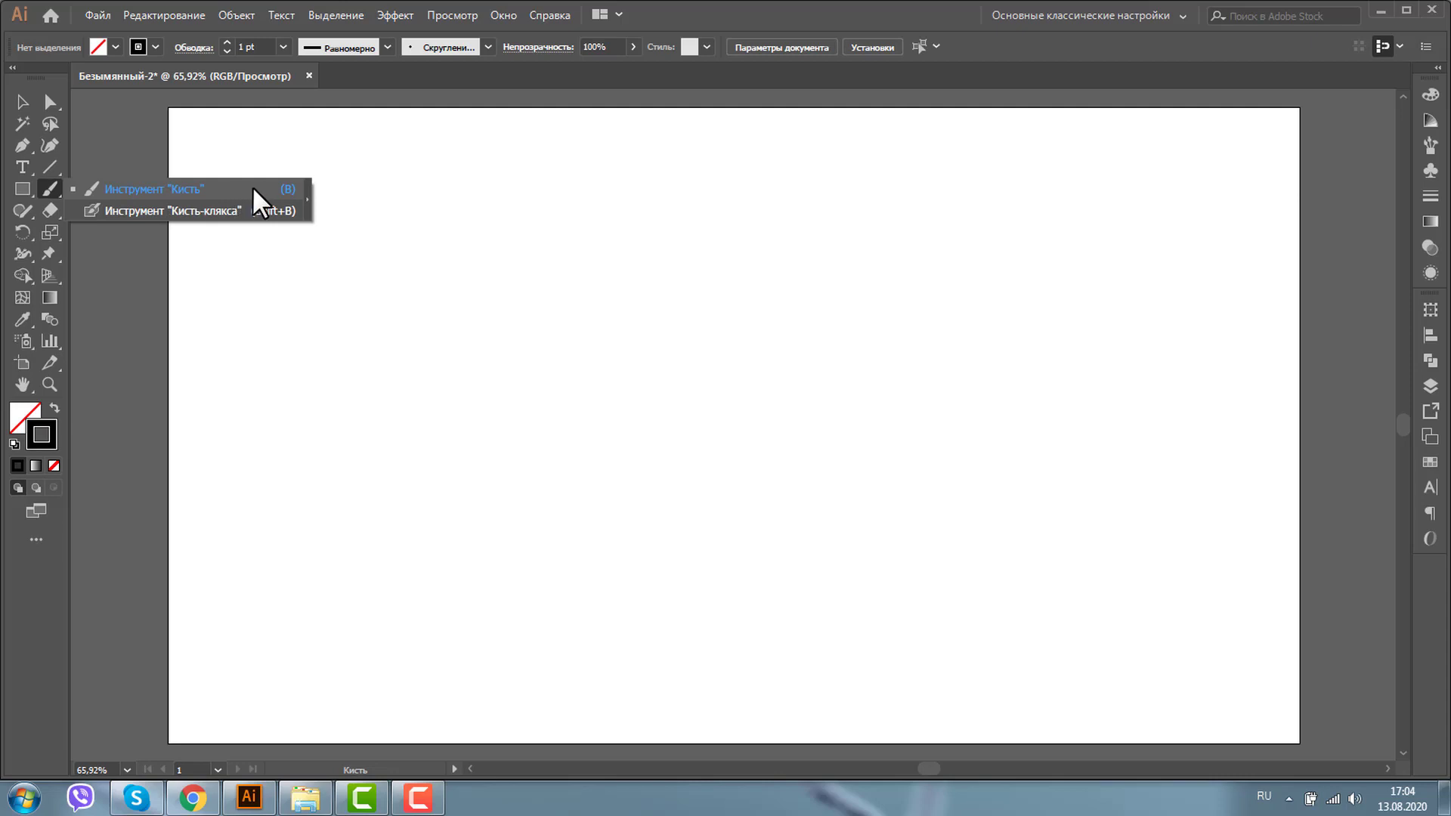
{"action": "left_click", "coordinate": [307, 195]}
{"action": "left_click_drag", "start_coordinate": [84, 200], "coordinate": [115, 112]}
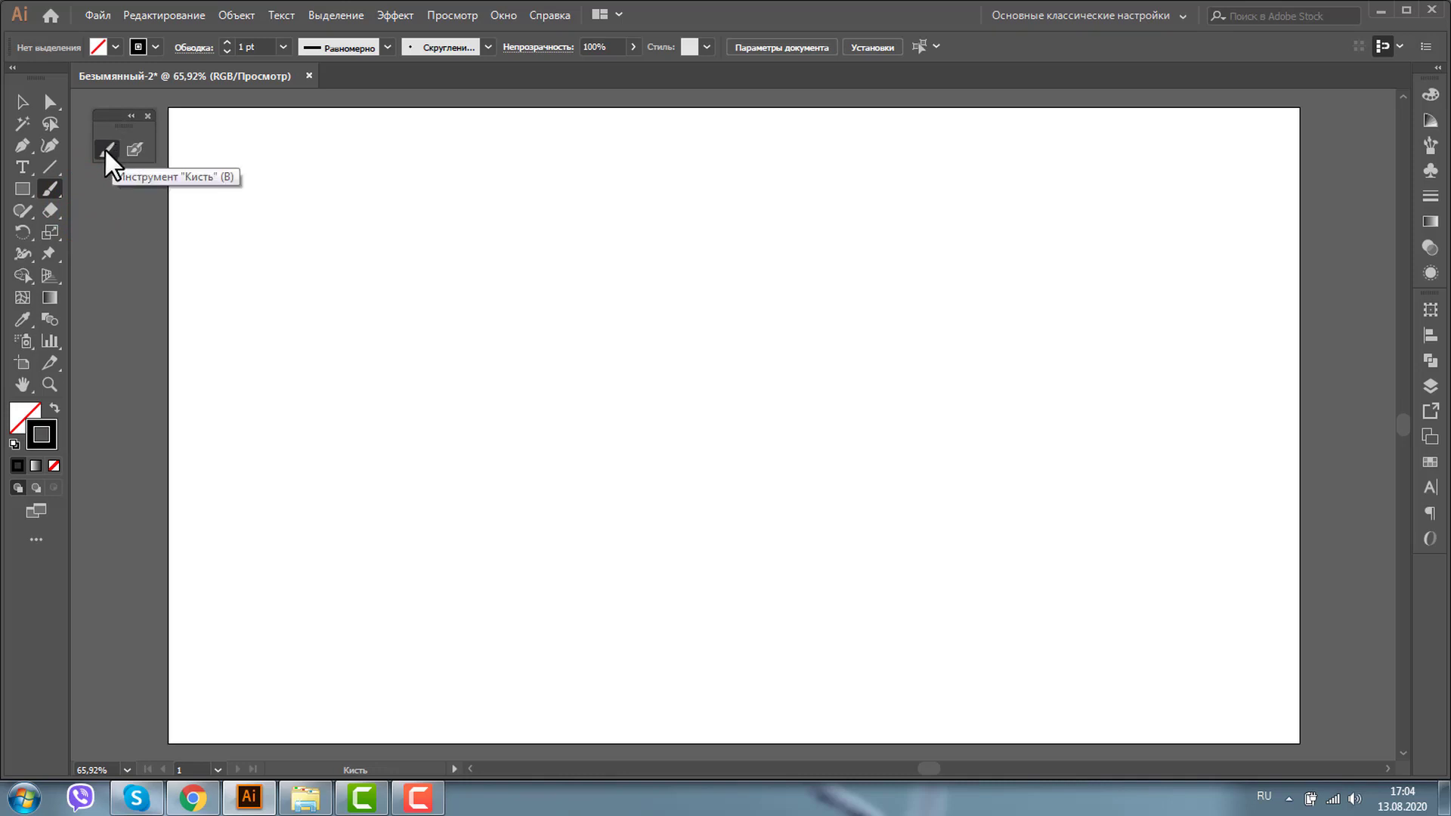
Draw a long wavy Paintbrush stroke down the artboard and give it a 30 pt stroke weight
{"action": "left_click", "coordinate": [106, 149]}
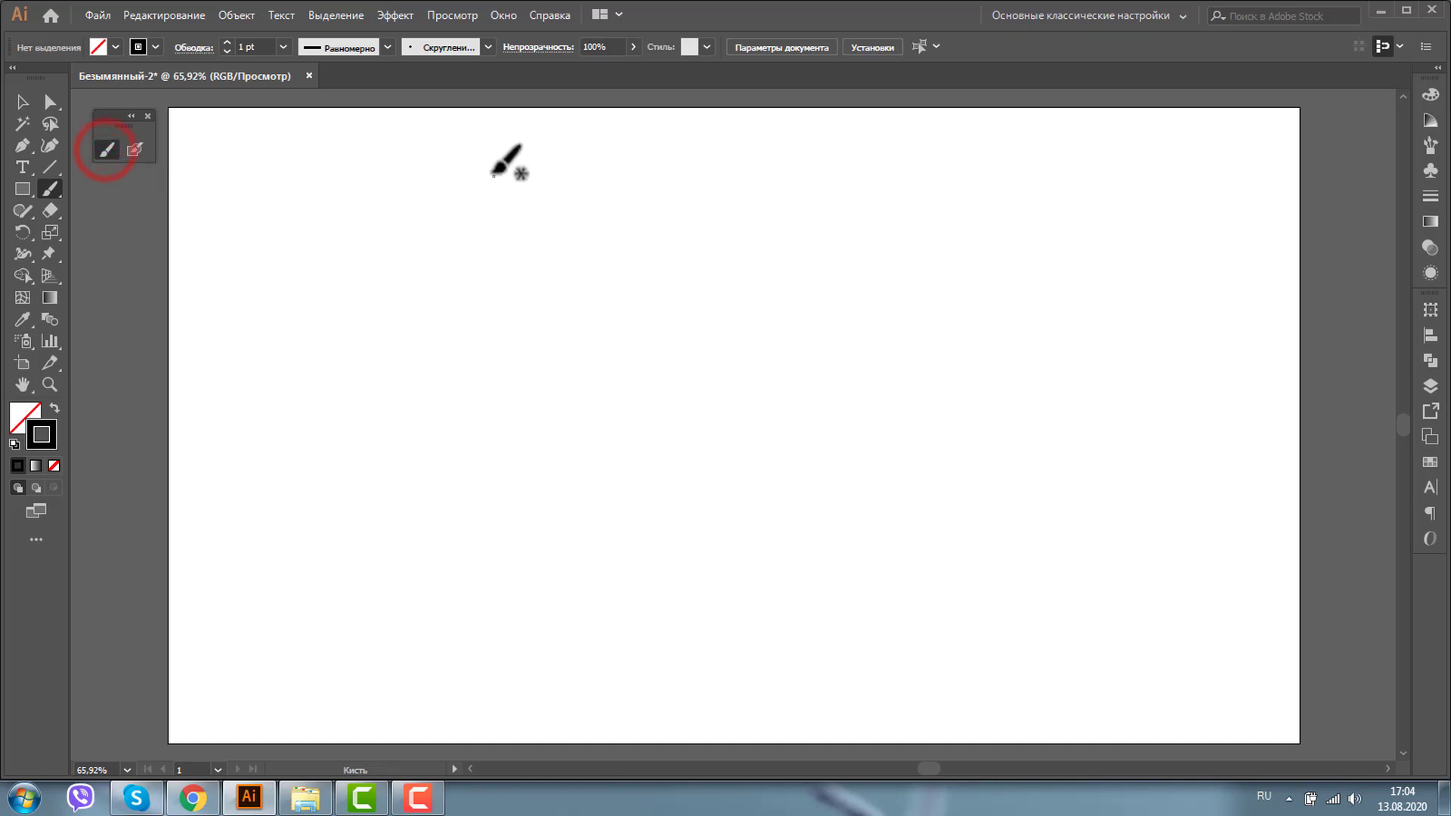
{"action": "mouse_move", "coordinate": [481, 171]}
{"action": "left_mouse_down"}
{"action": "mouse_move", "coordinate": [332, 287]}
{"action": "mouse_move", "coordinate": [624, 613]}
{"action": "left_mouse_up"}
{"action": "left_click", "coordinate": [22, 100]}
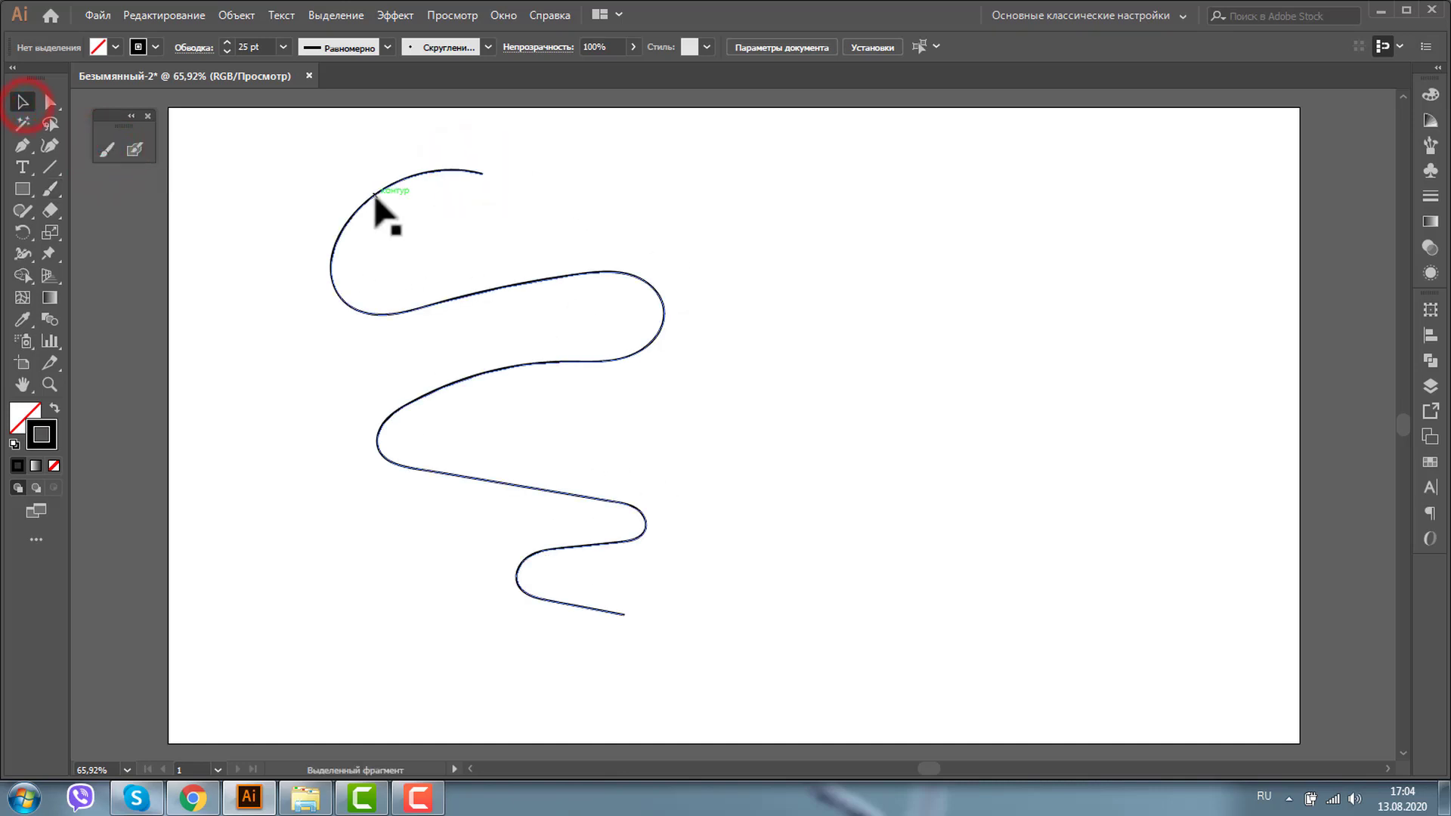
{"action": "left_click", "coordinate": [375, 196]}
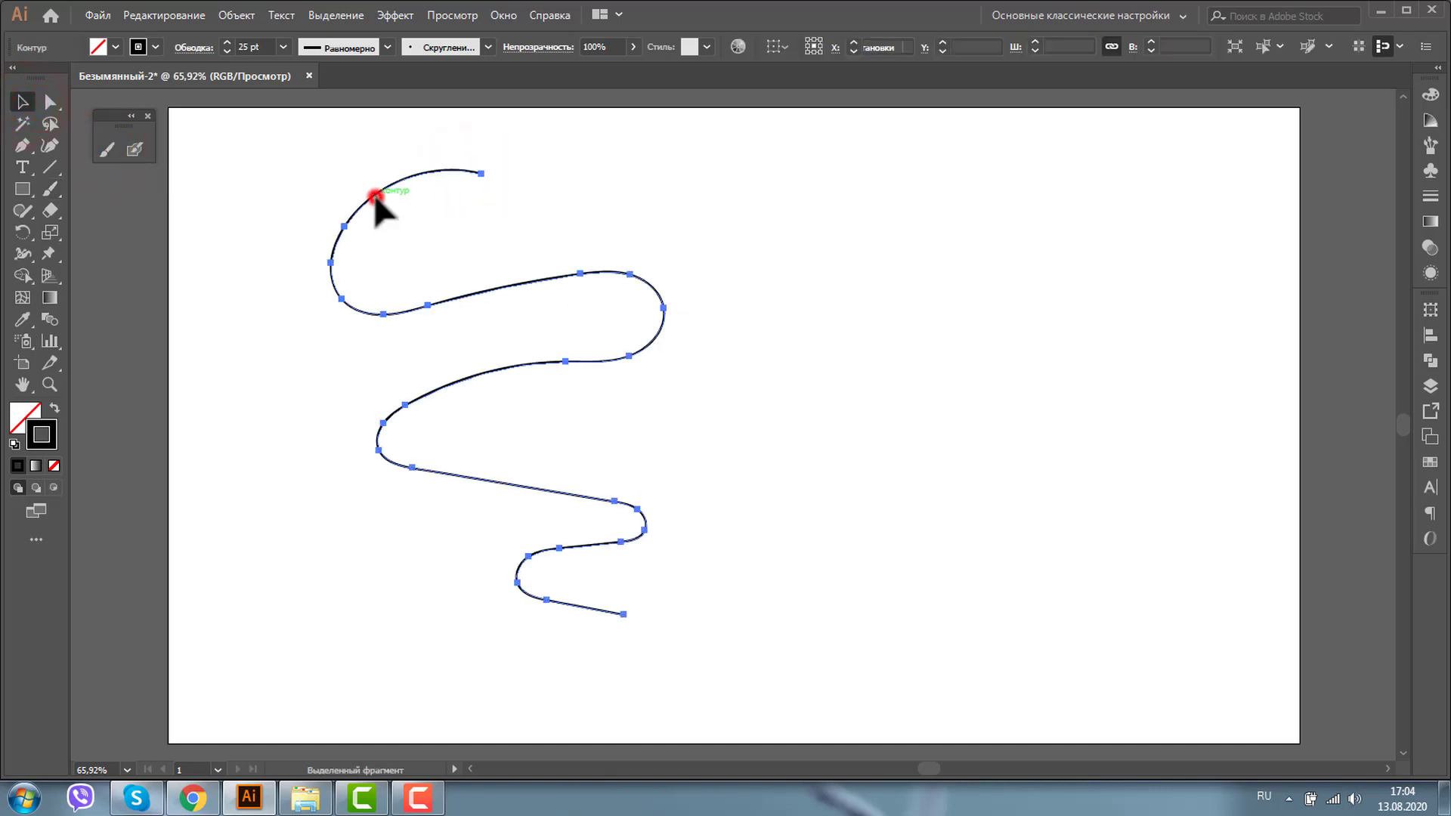
{"action": "left_click", "coordinate": [244, 45]}
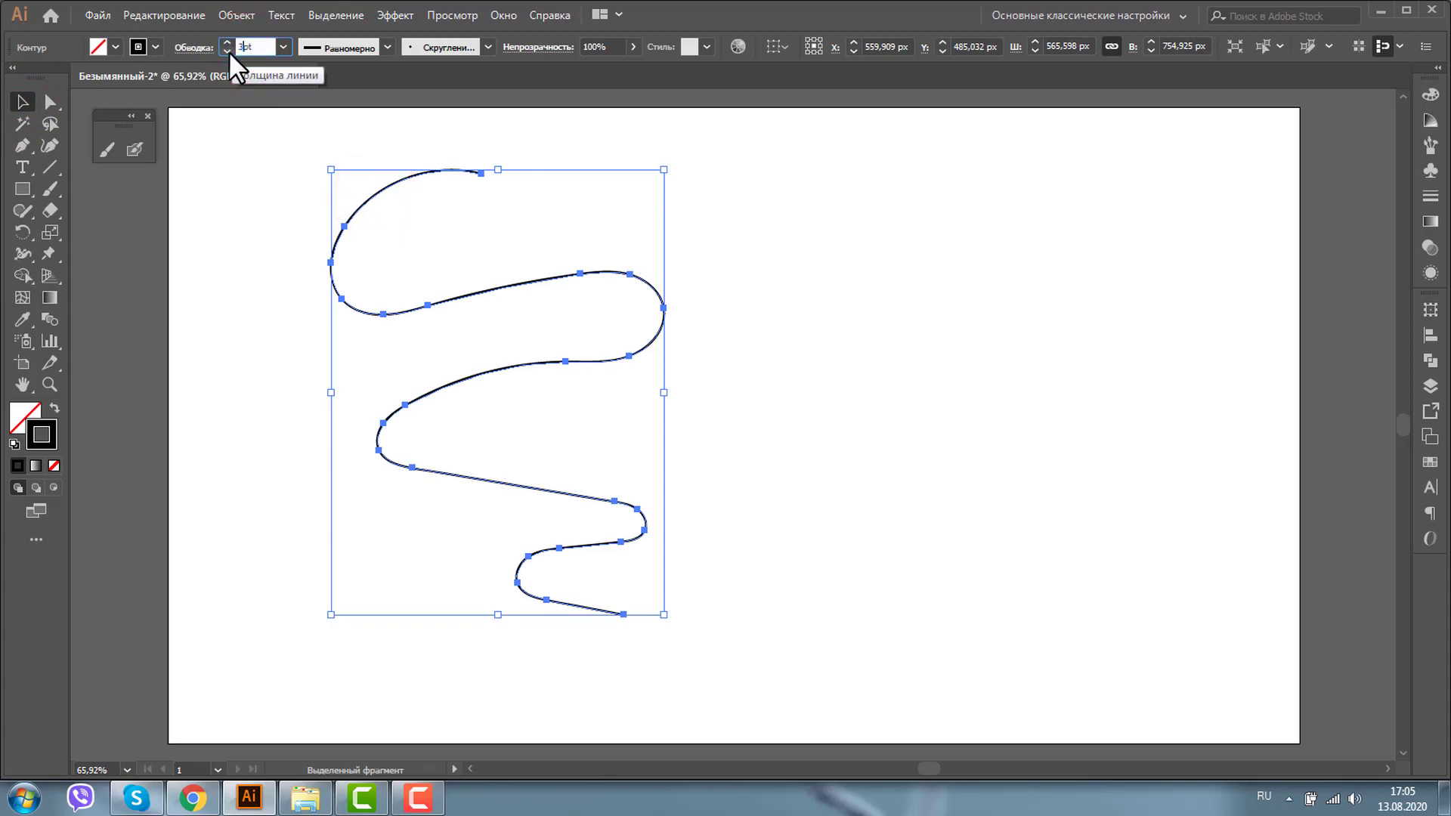
{"action": "type", "text": "30"}
{"action": "key", "text": "Return"}
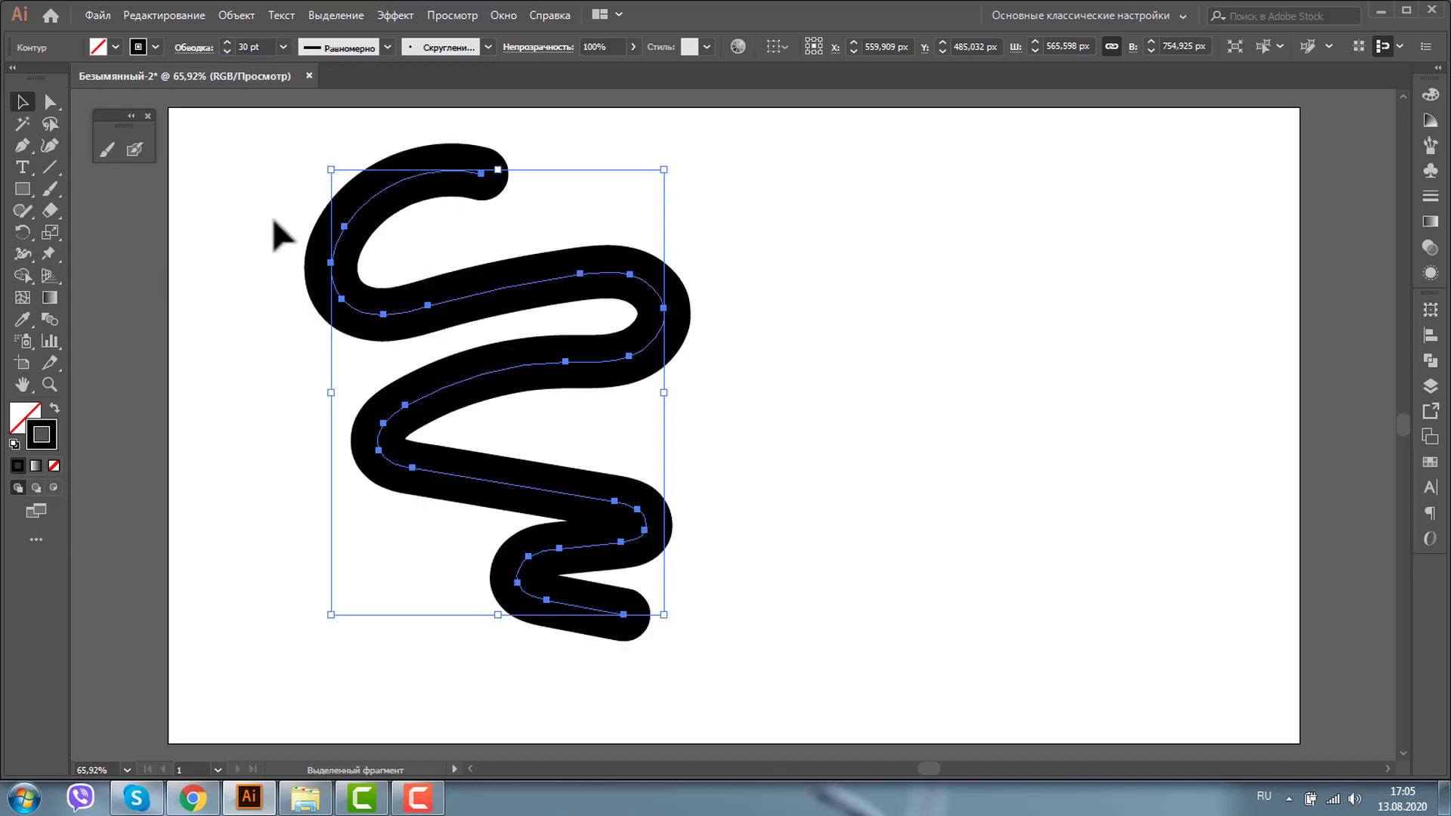
Drag the path's top-left anchor outward and its middle anchor up into a hump, then reselect the path
{"action": "left_click", "coordinate": [47, 98]}
{"action": "left_click_drag", "start_coordinate": [344, 226], "coordinate": [285, 278]}
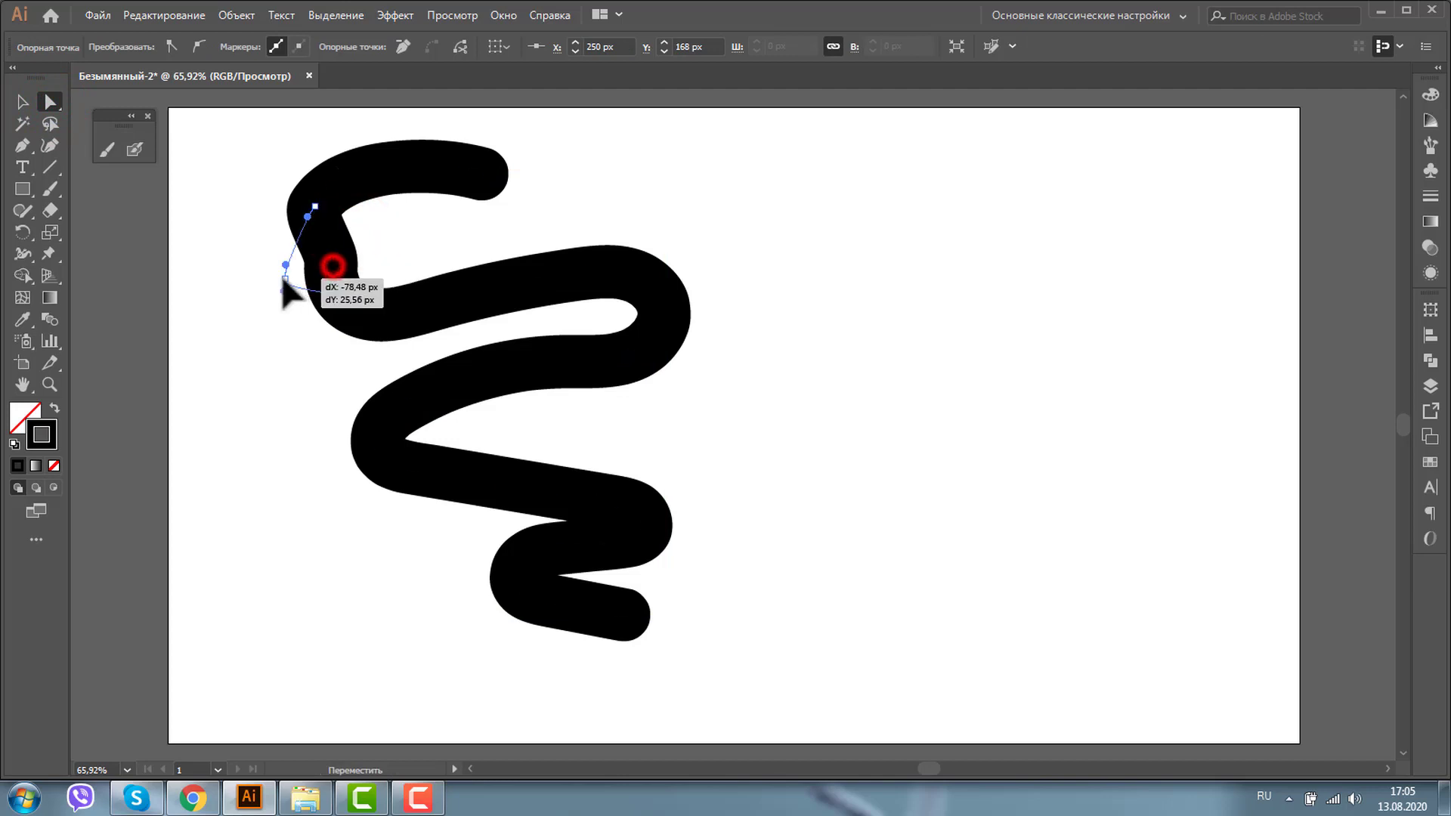
{"action": "left_click_drag", "start_coordinate": [581, 274], "coordinate": [581, 222]}
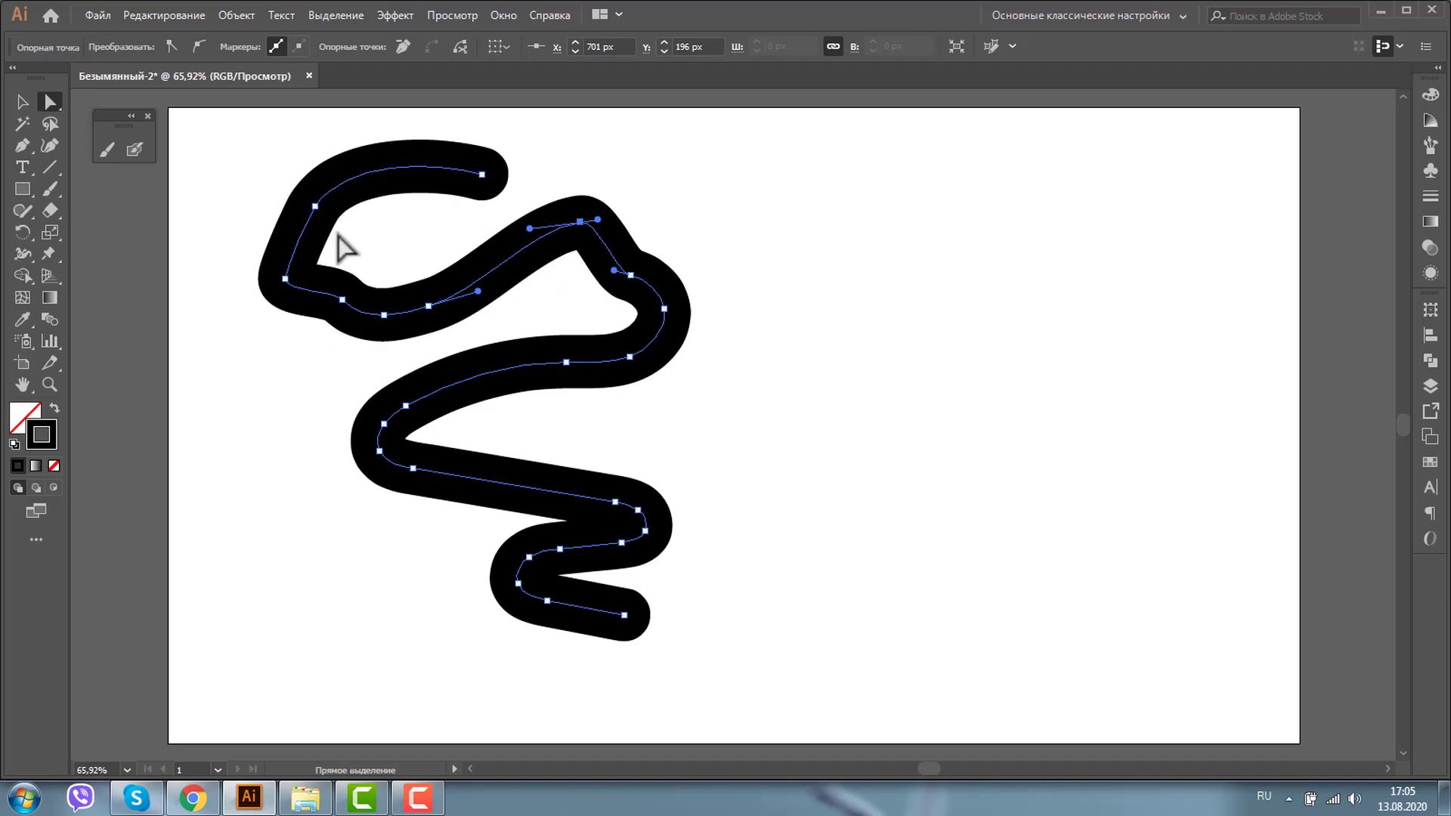
{"action": "left_click", "coordinate": [374, 160]}
{"action": "left_click", "coordinate": [22, 102]}
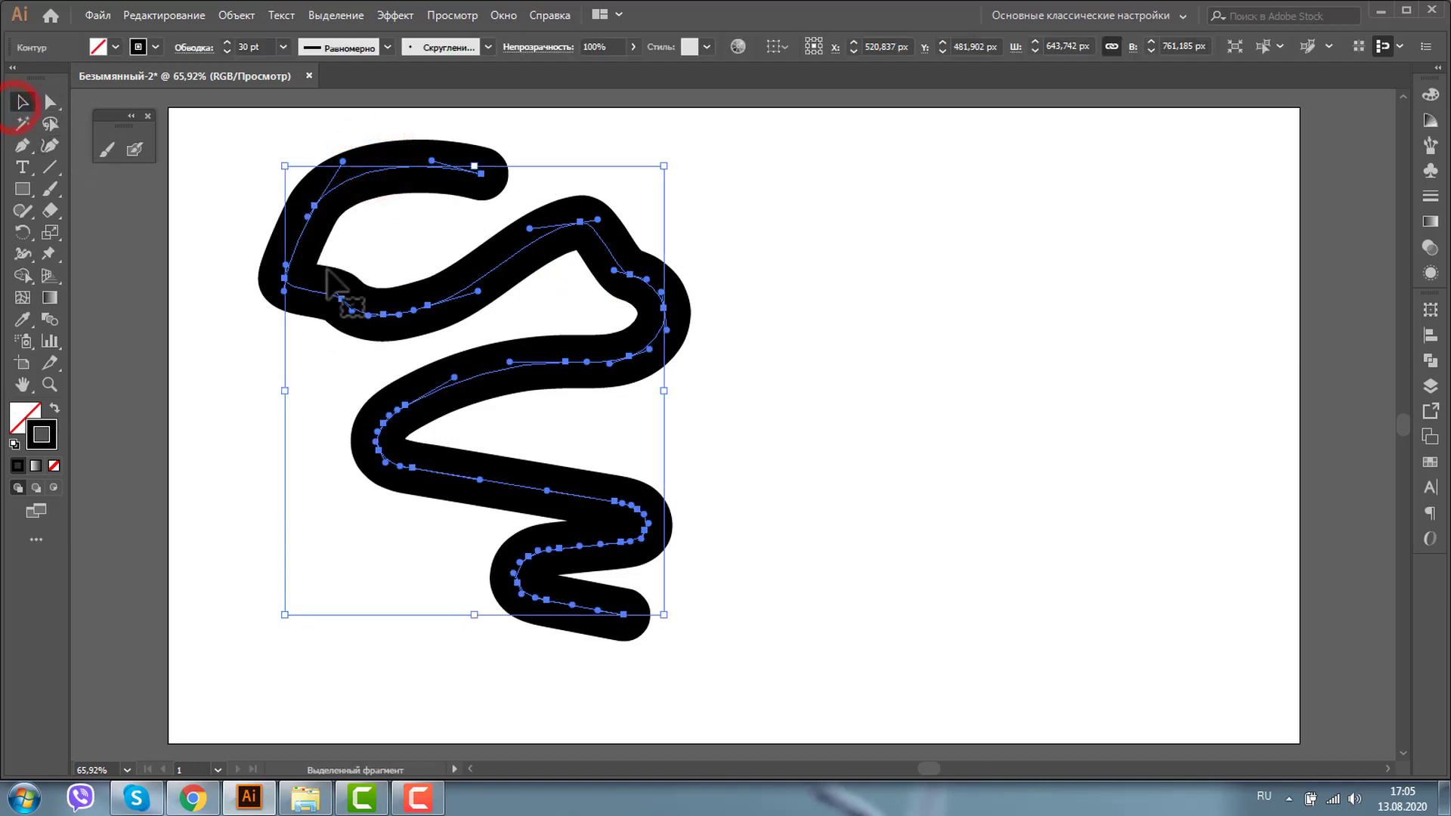
{"action": "left_click", "coordinate": [359, 265]}
Duplicate the wavy path to the right and give the copy the charcoal brush at 20 pt
{"action": "left_click_drag", "start_coordinate": [306, 242], "coordinate": [759, 247], "text": "alt"}
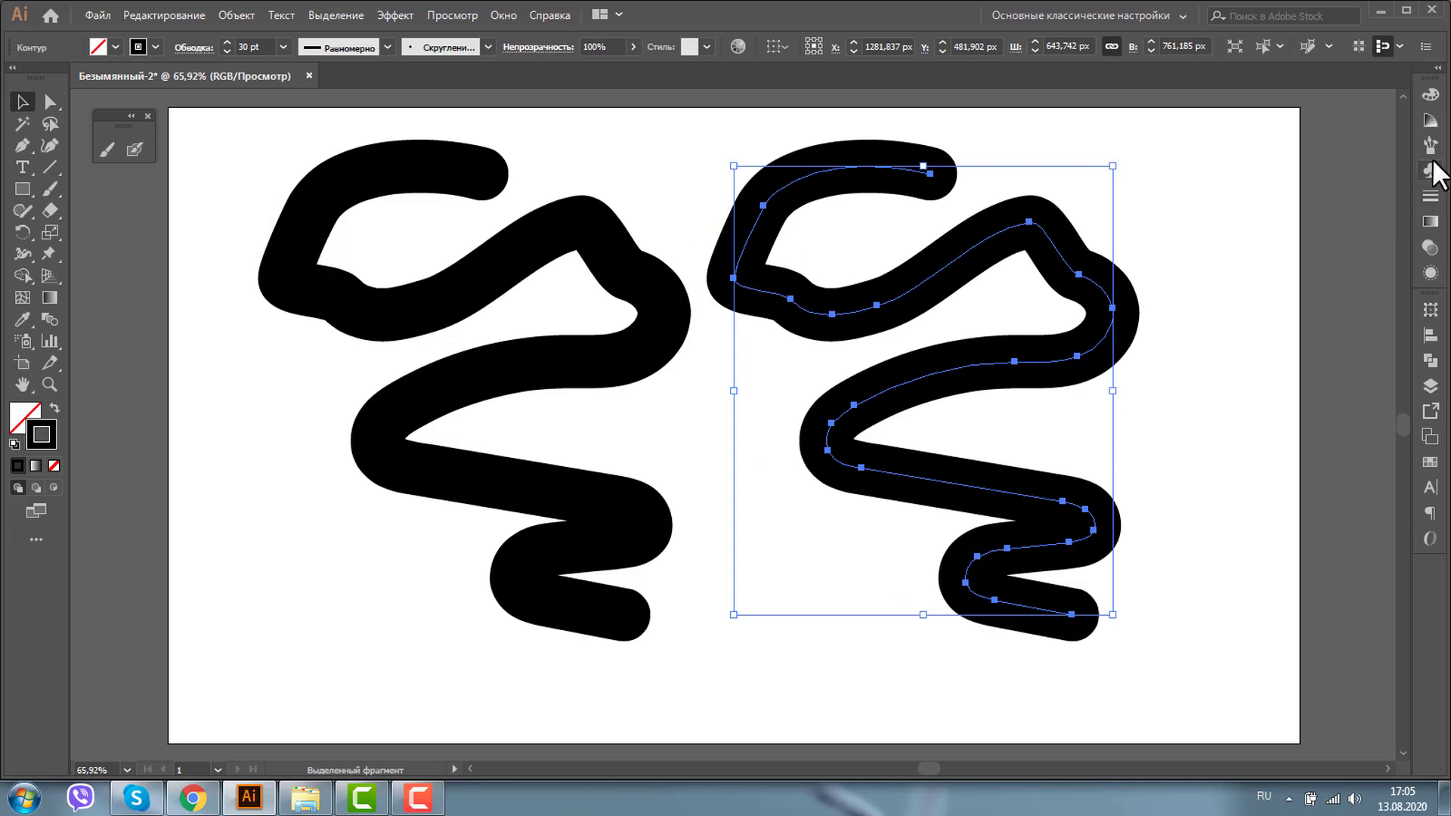
{"action": "left_click", "coordinate": [1428, 140]}
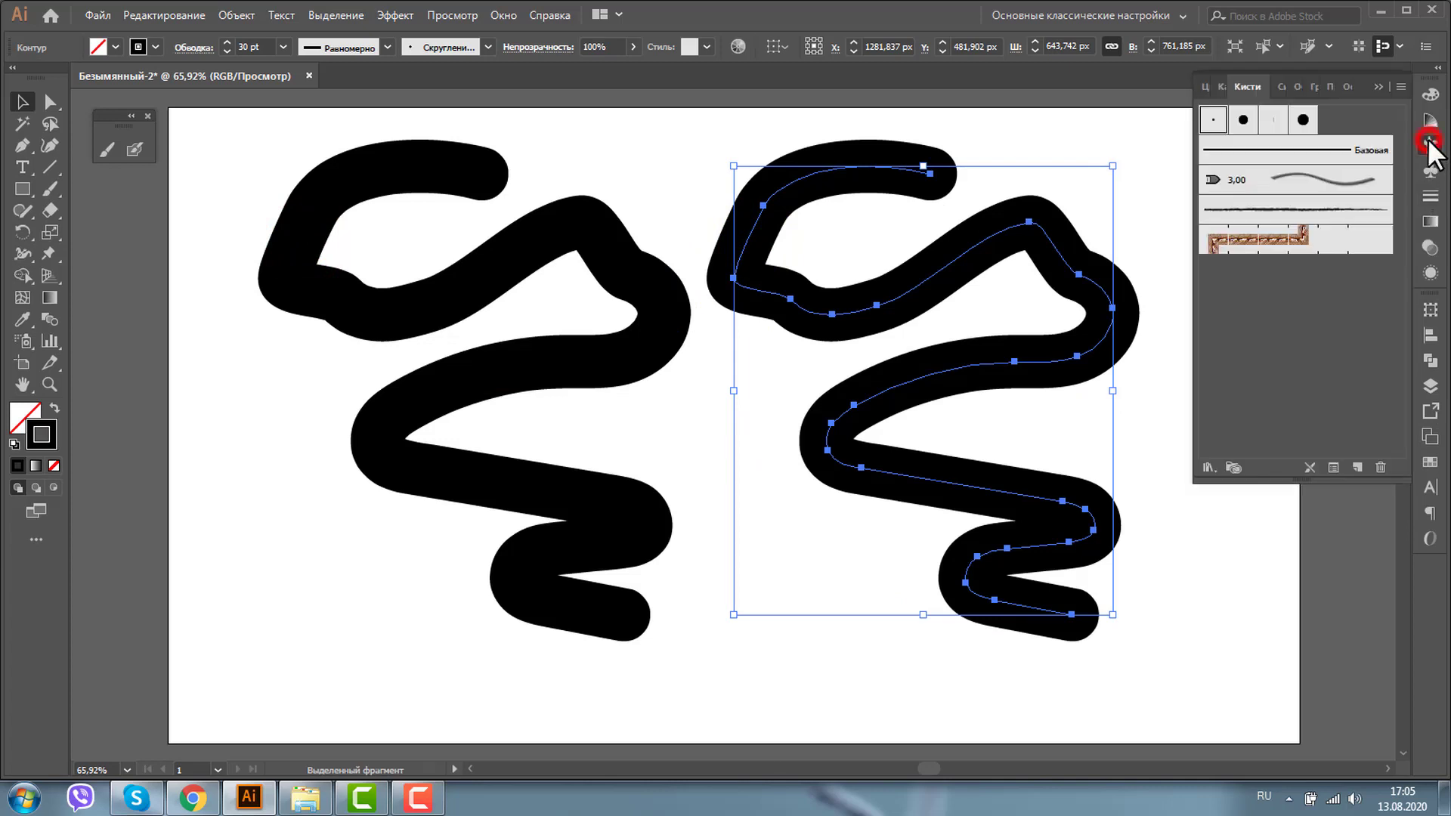
{"action": "left_click", "coordinate": [1338, 209]}
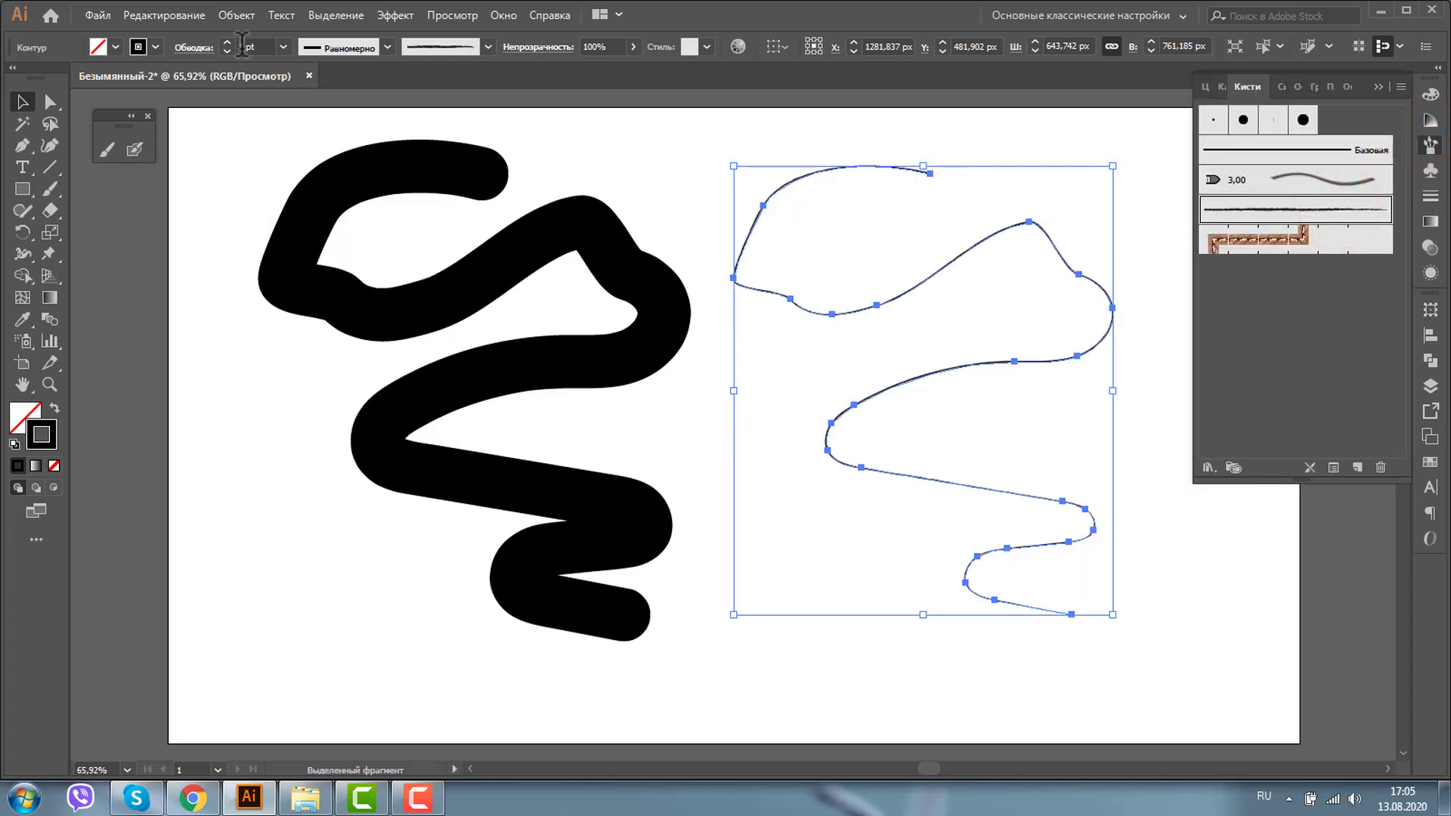
{"action": "left_click", "coordinate": [237, 47]}
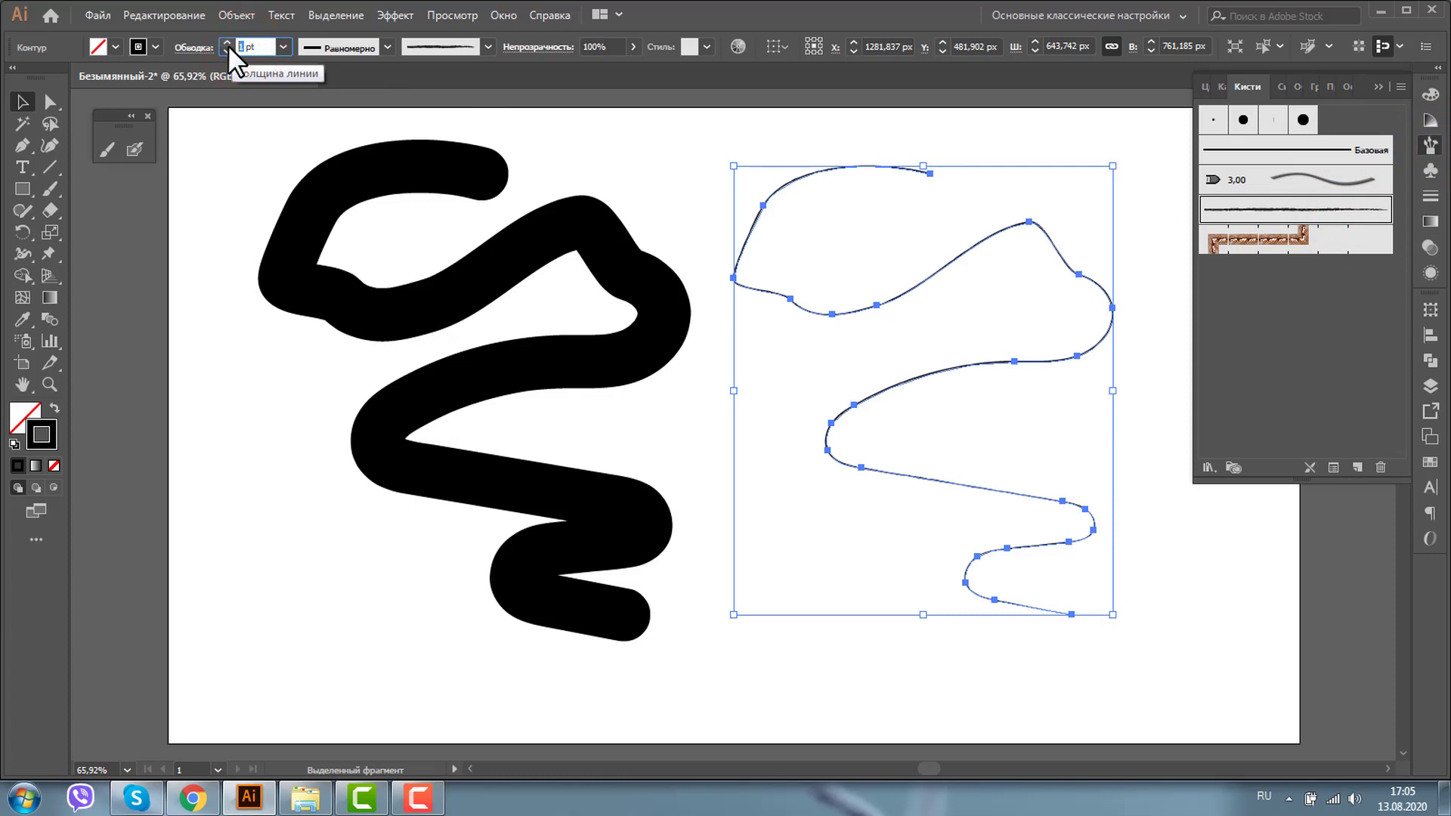
{"action": "type", "text": "20"}
{"action": "key", "text": "Return"}
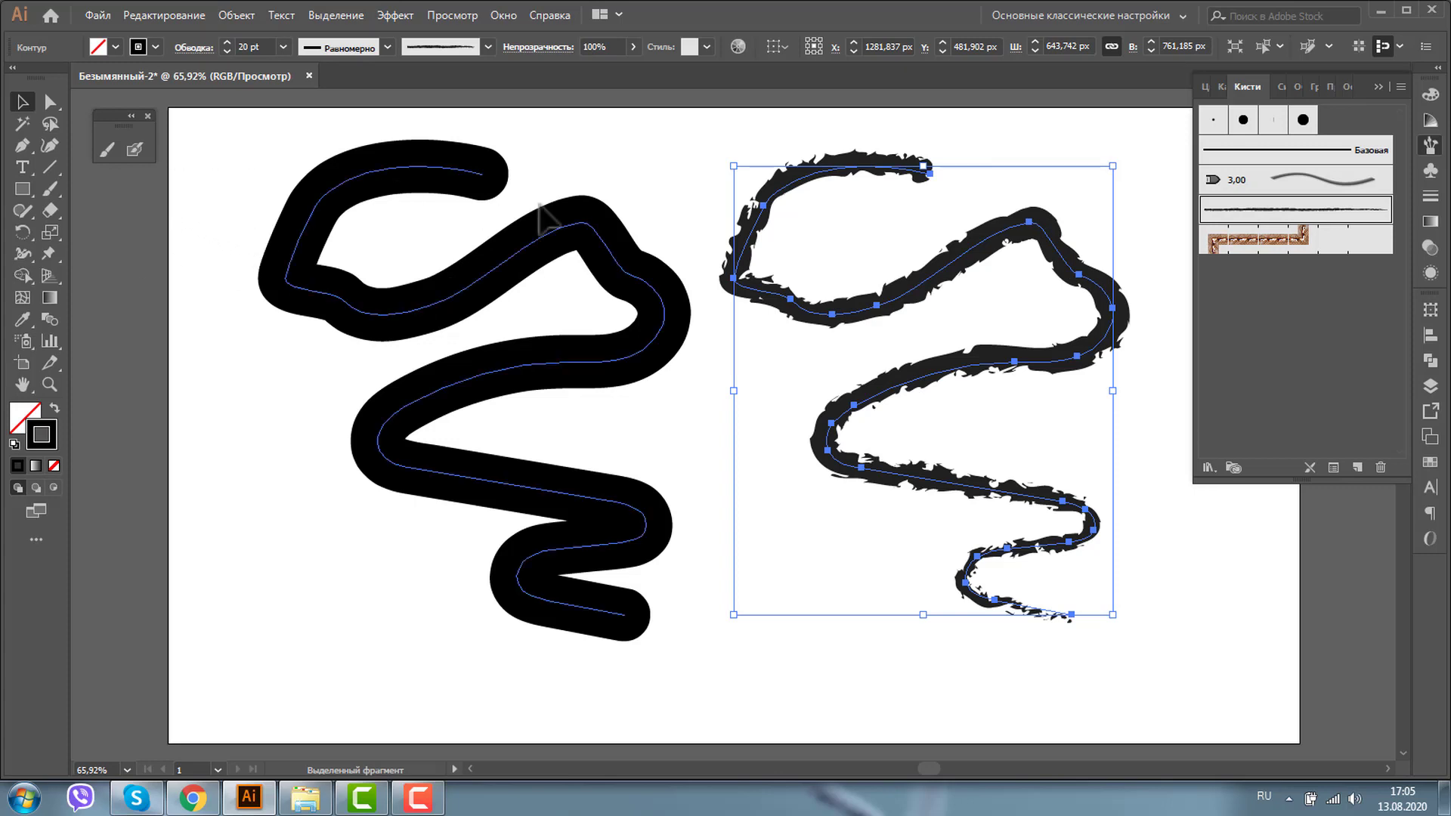
Reshape the charcoal copy's upper-left curve by dragging its anchors out to the left
{"action": "left_click", "coordinate": [51, 101]}
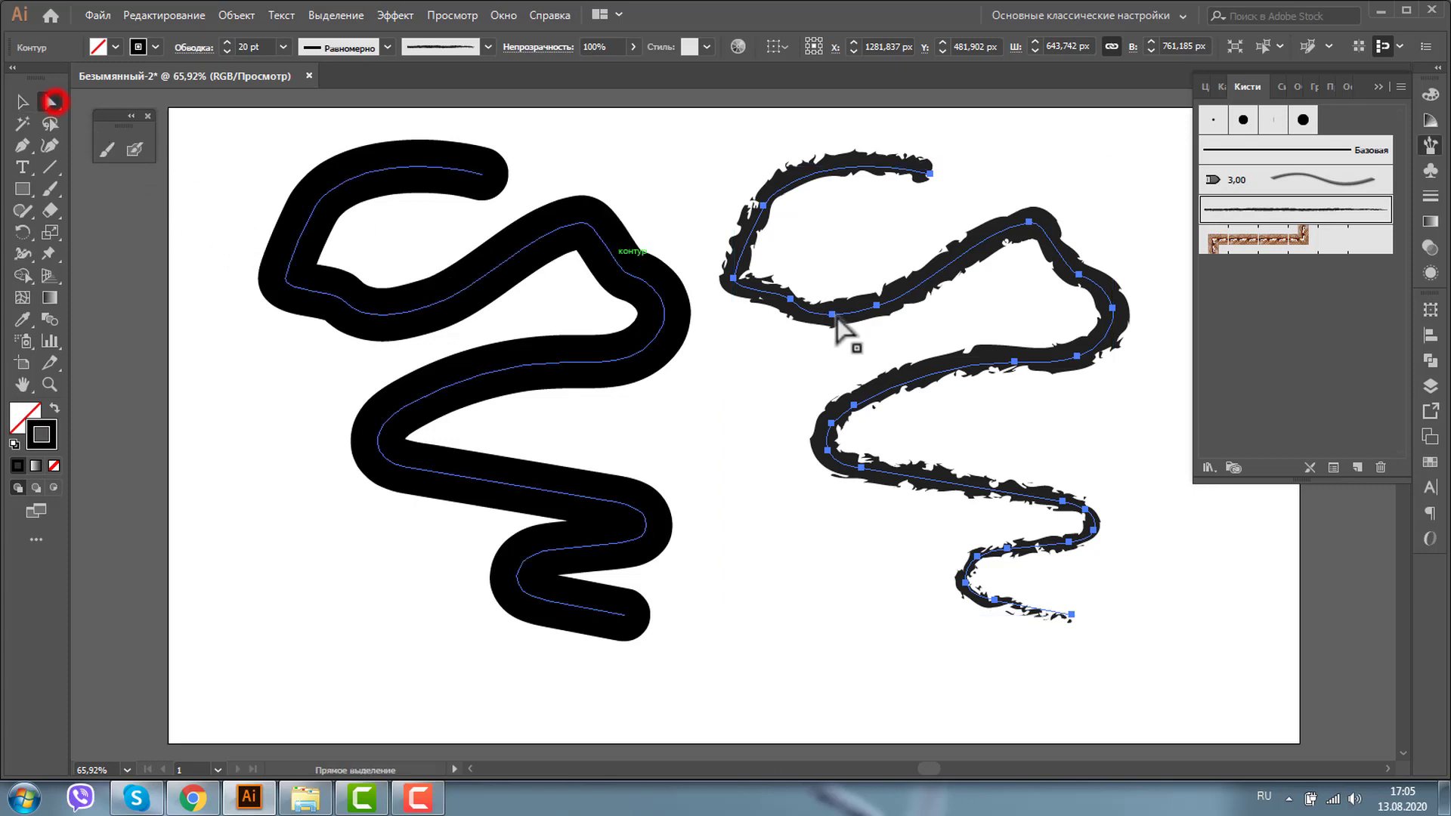
{"action": "left_click", "coordinate": [733, 279]}
{"action": "left_click_drag", "start_coordinate": [737, 276], "coordinate": [681, 190]}
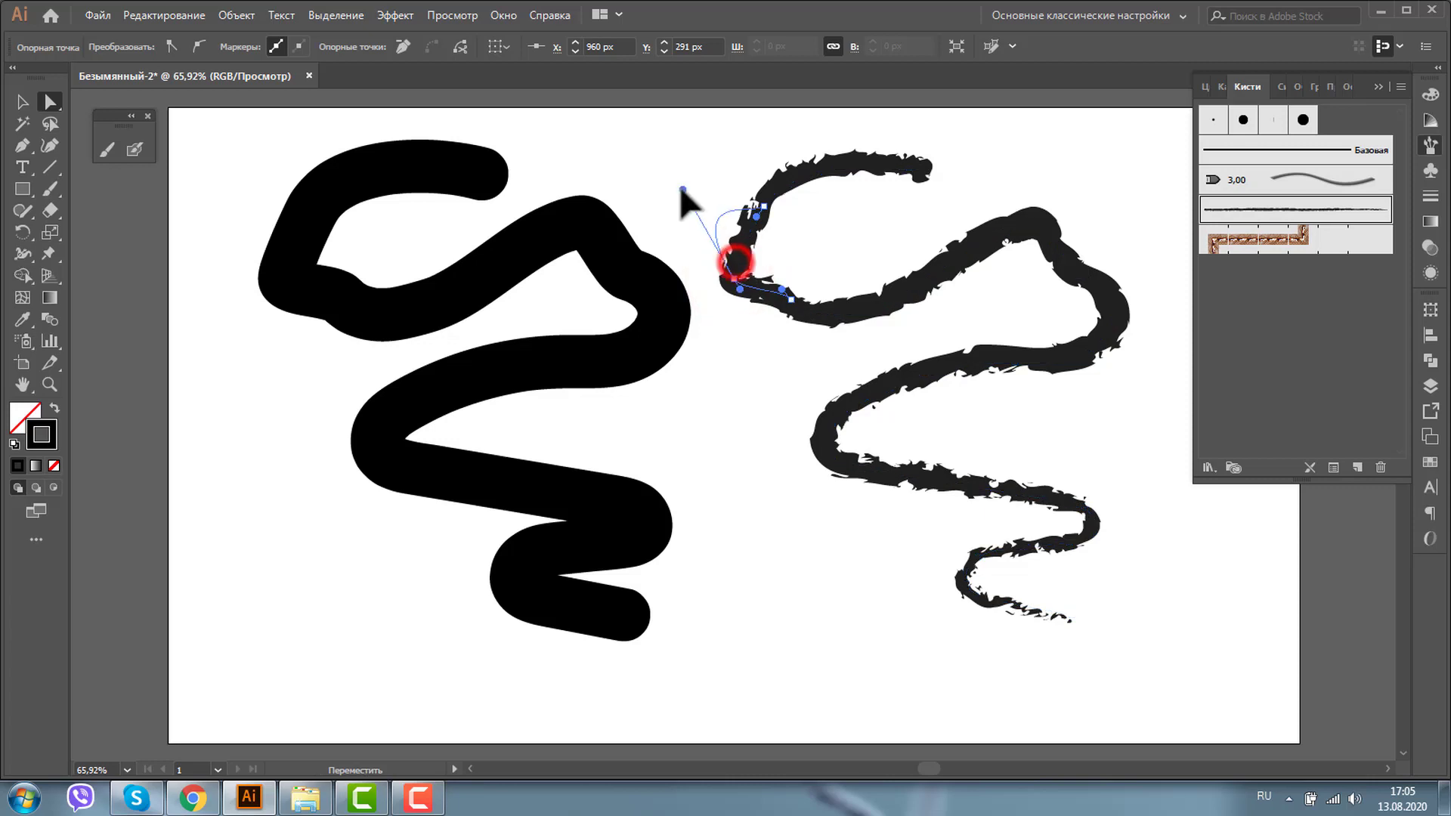
{"action": "left_click", "coordinate": [763, 205]}
{"action": "left_click_drag", "start_coordinate": [759, 212], "coordinate": [824, 244]}
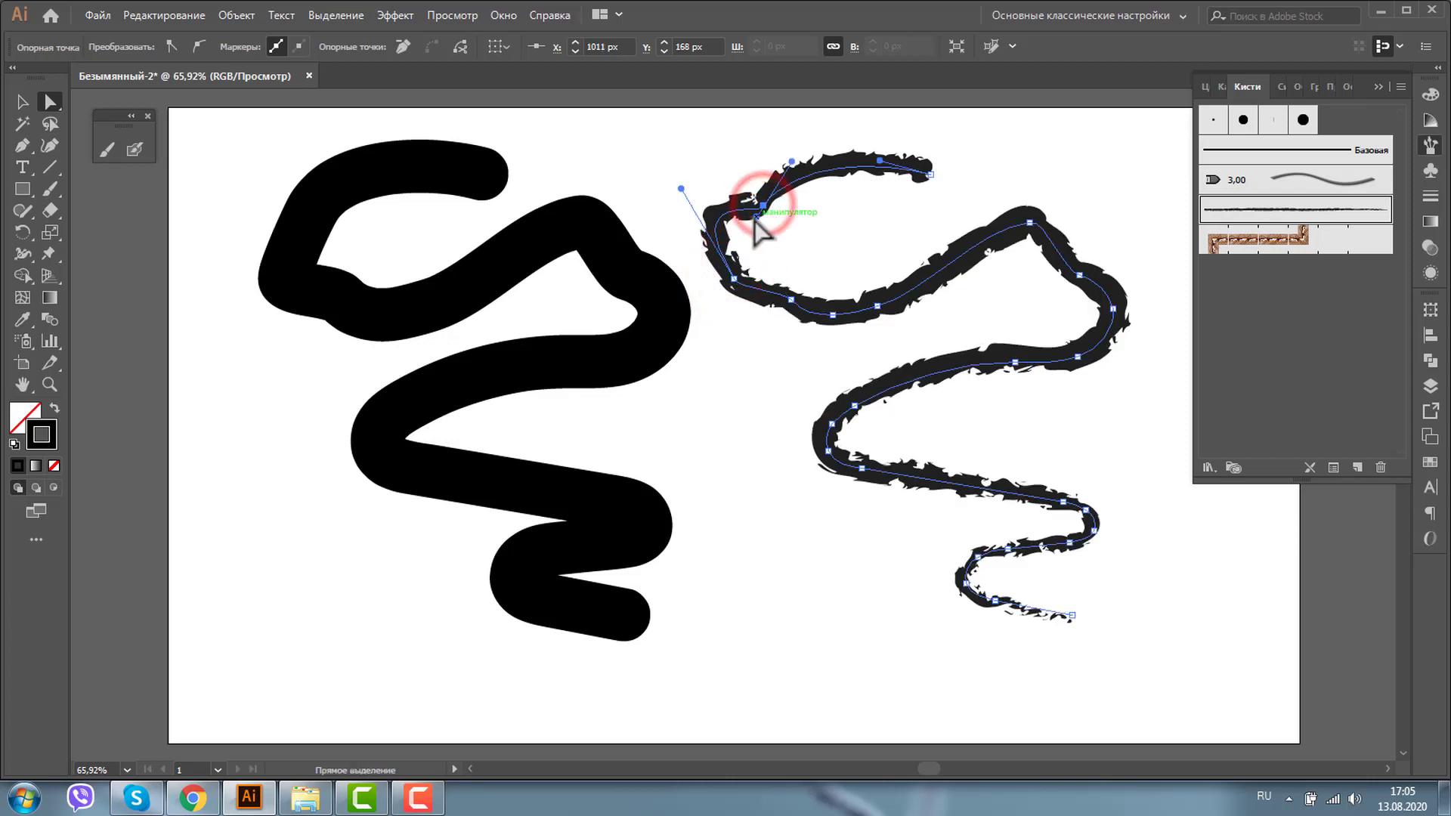
Delete the charcoal-brushed copy, leaving only the original thick wave
{"action": "left_click", "coordinate": [106, 150]}
{"action": "left_click", "coordinate": [752, 194]}
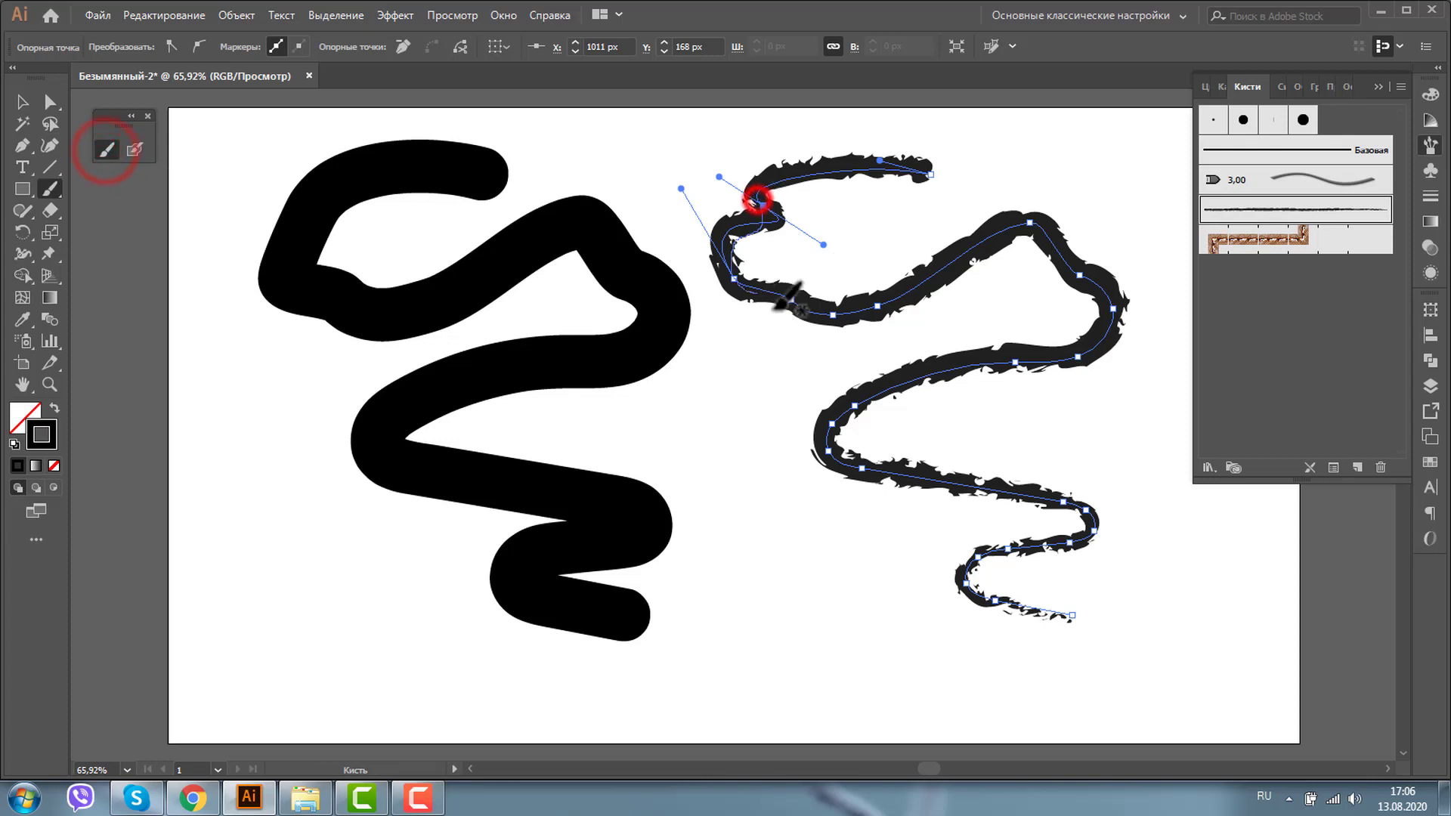
{"action": "key", "text": "v"}
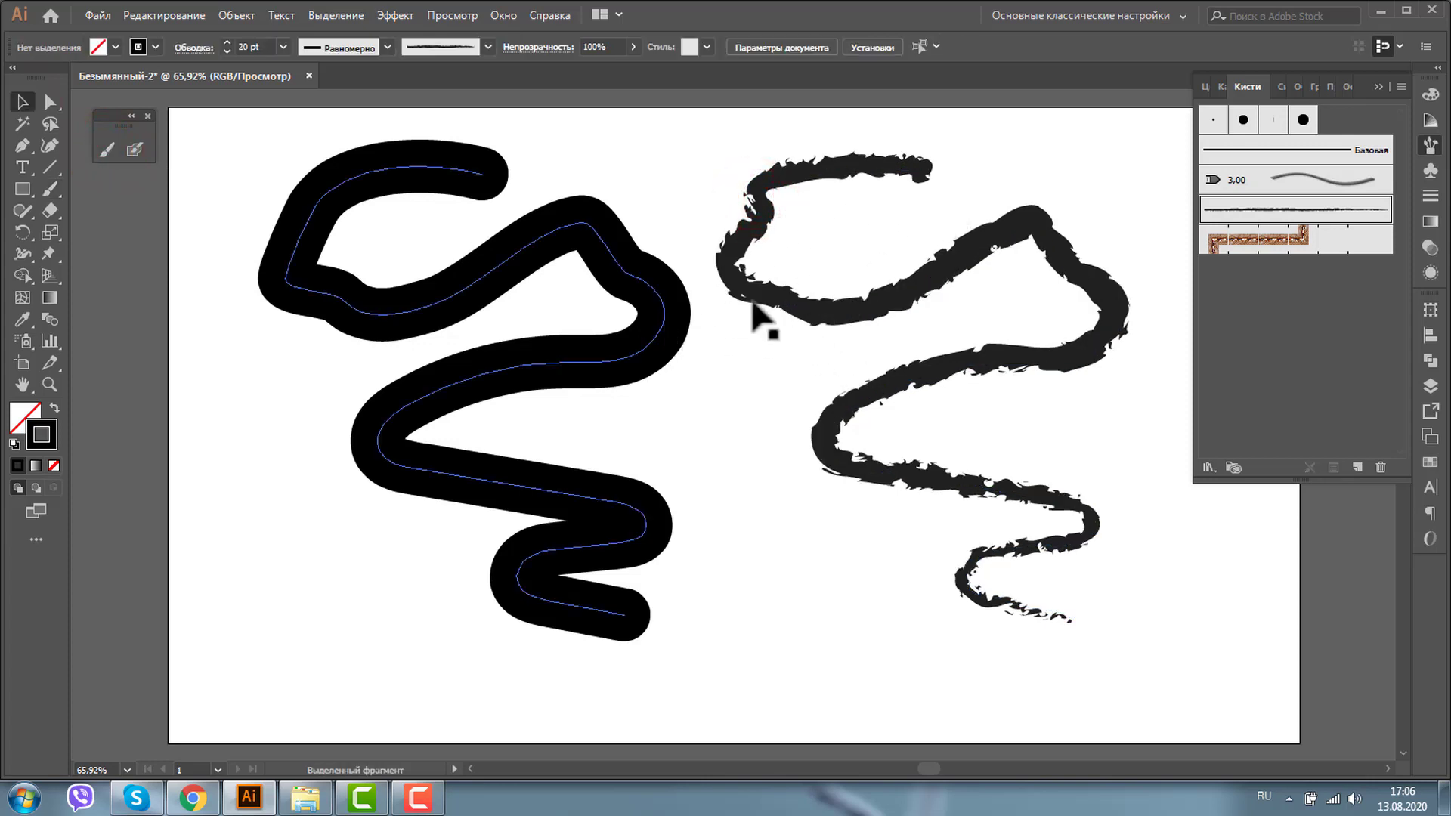
{"action": "left_click", "coordinate": [768, 300]}
{"action": "key", "text": "Delete"}
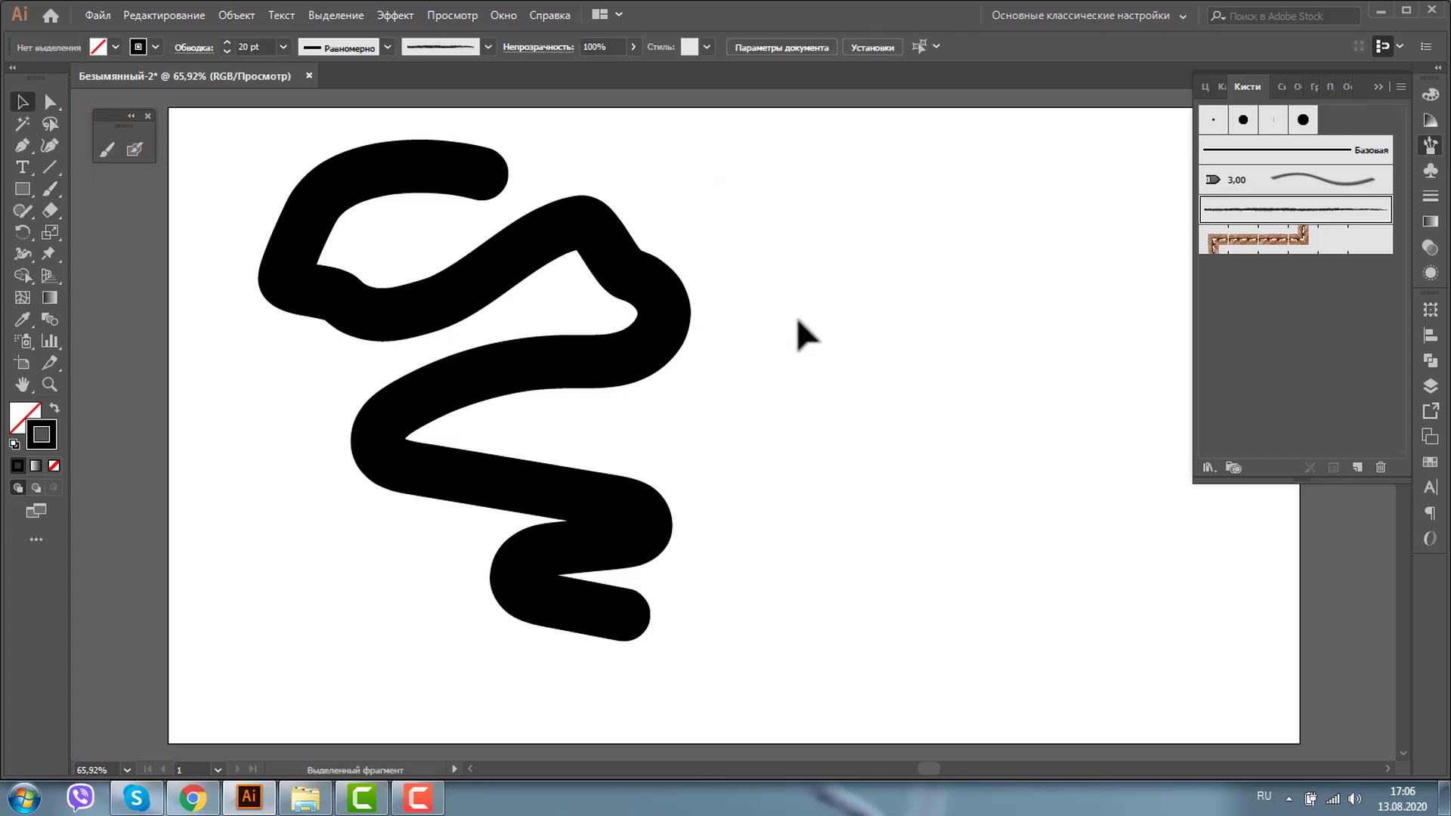
Paint a second thick wavy stroke on the right with the Blob Brush at 30 pt
{"action": "left_click", "coordinate": [1377, 79]}
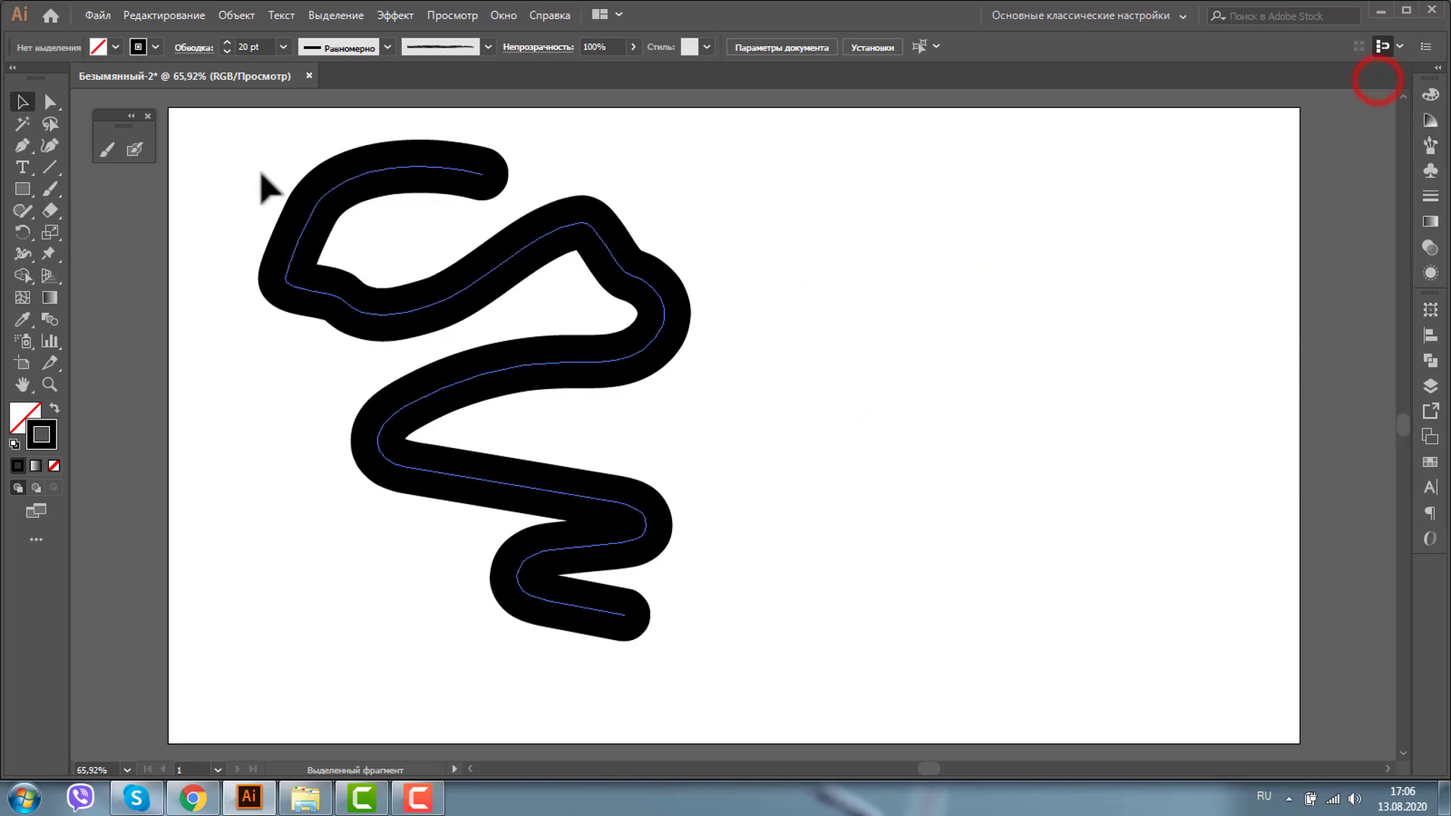
{"action": "left_click", "coordinate": [135, 150]}
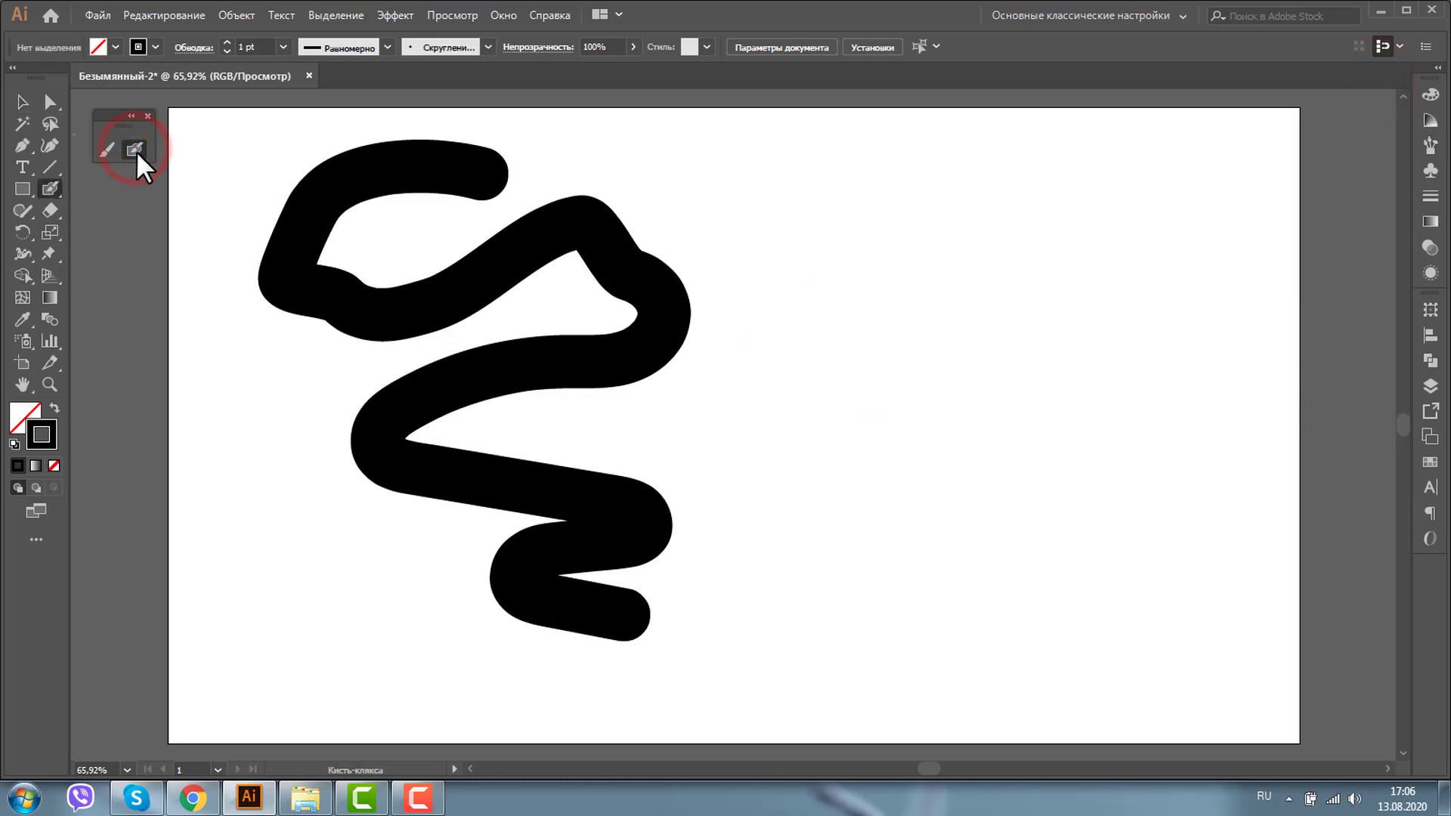
{"action": "left_click", "coordinate": [241, 47]}
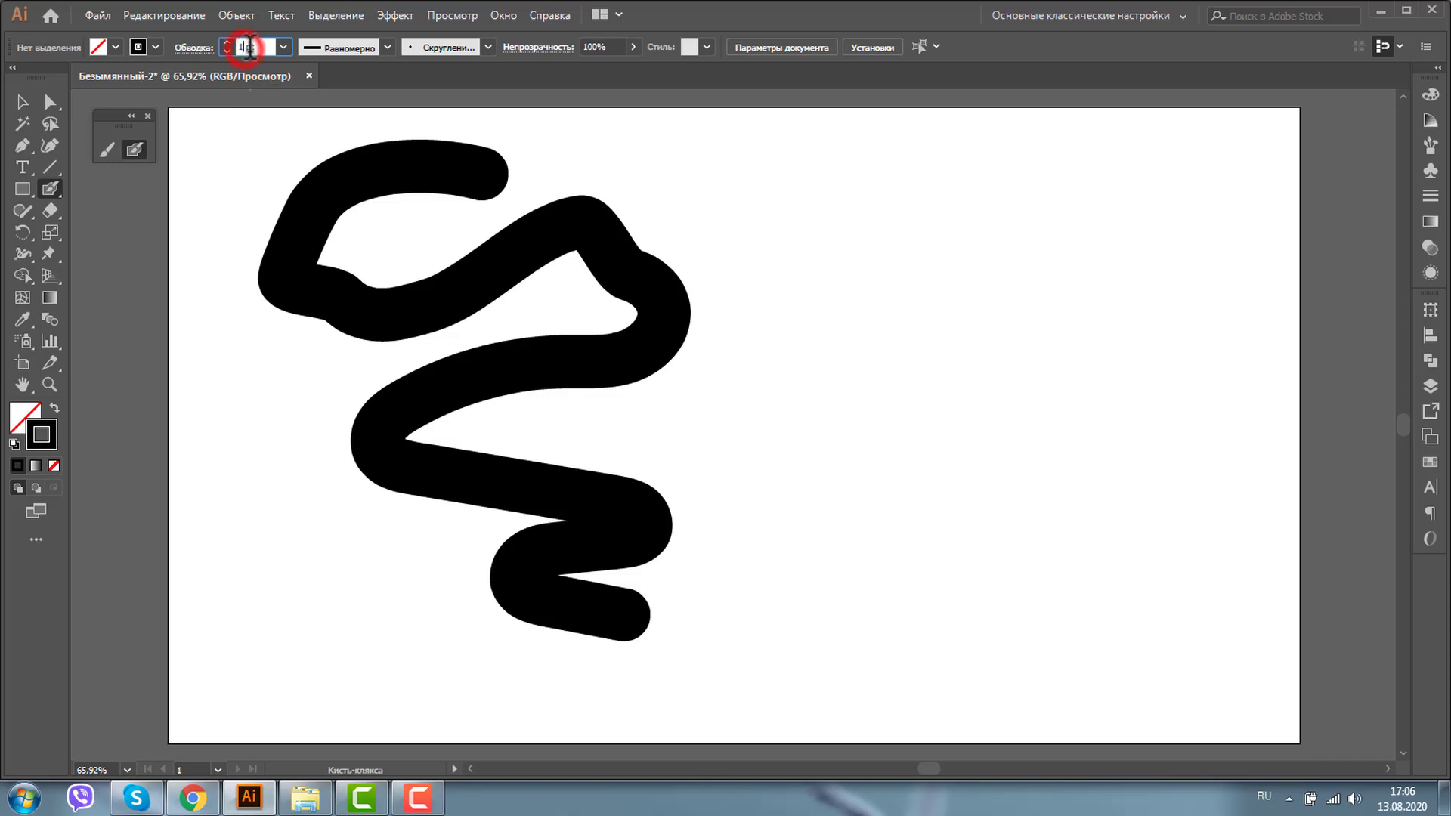
{"action": "type", "text": "30"}
{"action": "key", "text": "Return"}
{"action": "mouse_move", "coordinate": [937, 173]}
{"action": "left_mouse_down"}
{"action": "mouse_move", "coordinate": [1068, 259]}
{"action": "mouse_move", "coordinate": [865, 432]}
{"action": "mouse_move", "coordinate": [948, 696]}
{"action": "left_mouse_up"}
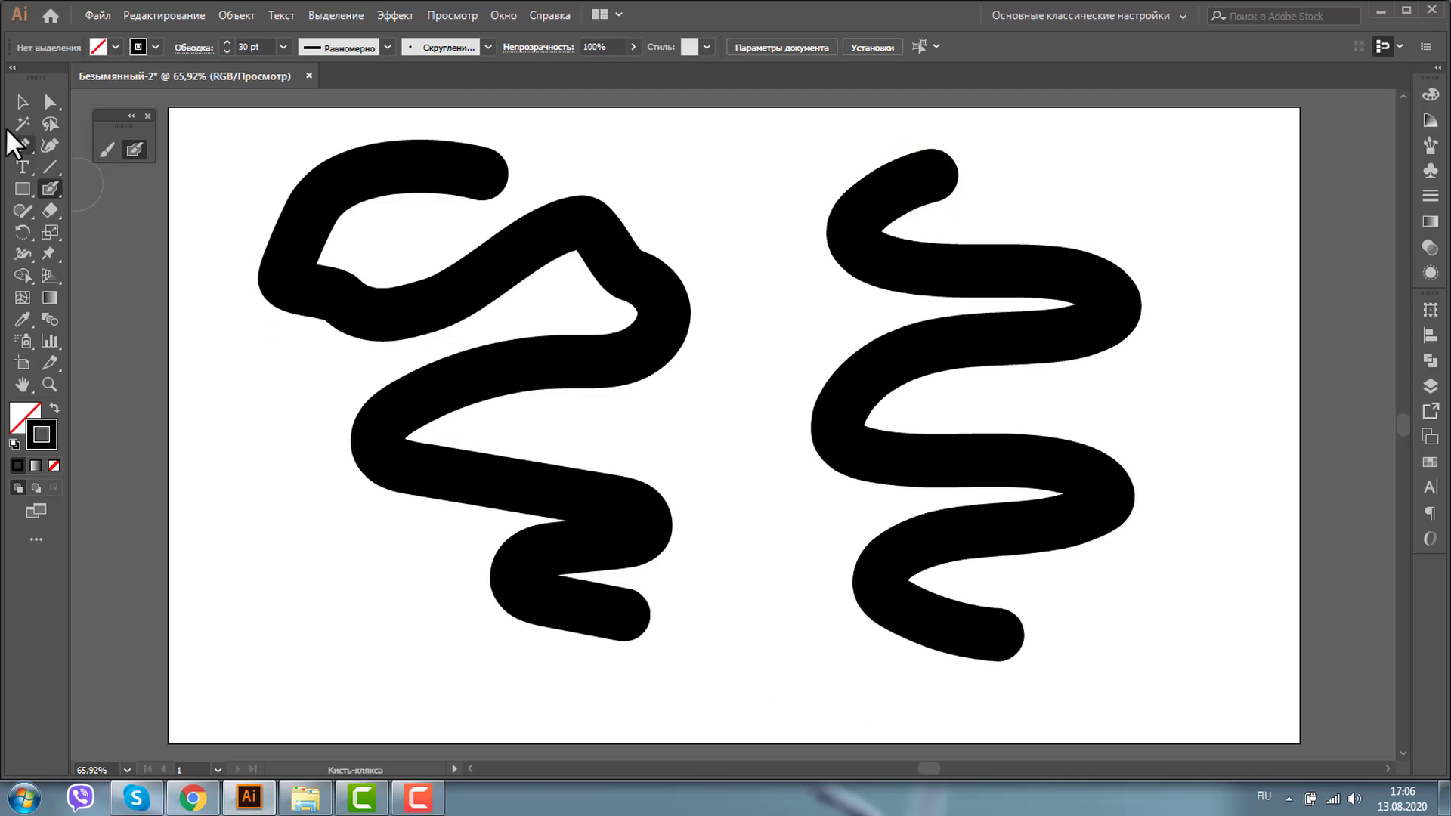
{"action": "left_click", "coordinate": [23, 102]}
Pull the right shape's anchors out into a pointed snout, spikes along its top and a side spike
{"action": "left_click", "coordinate": [871, 202]}
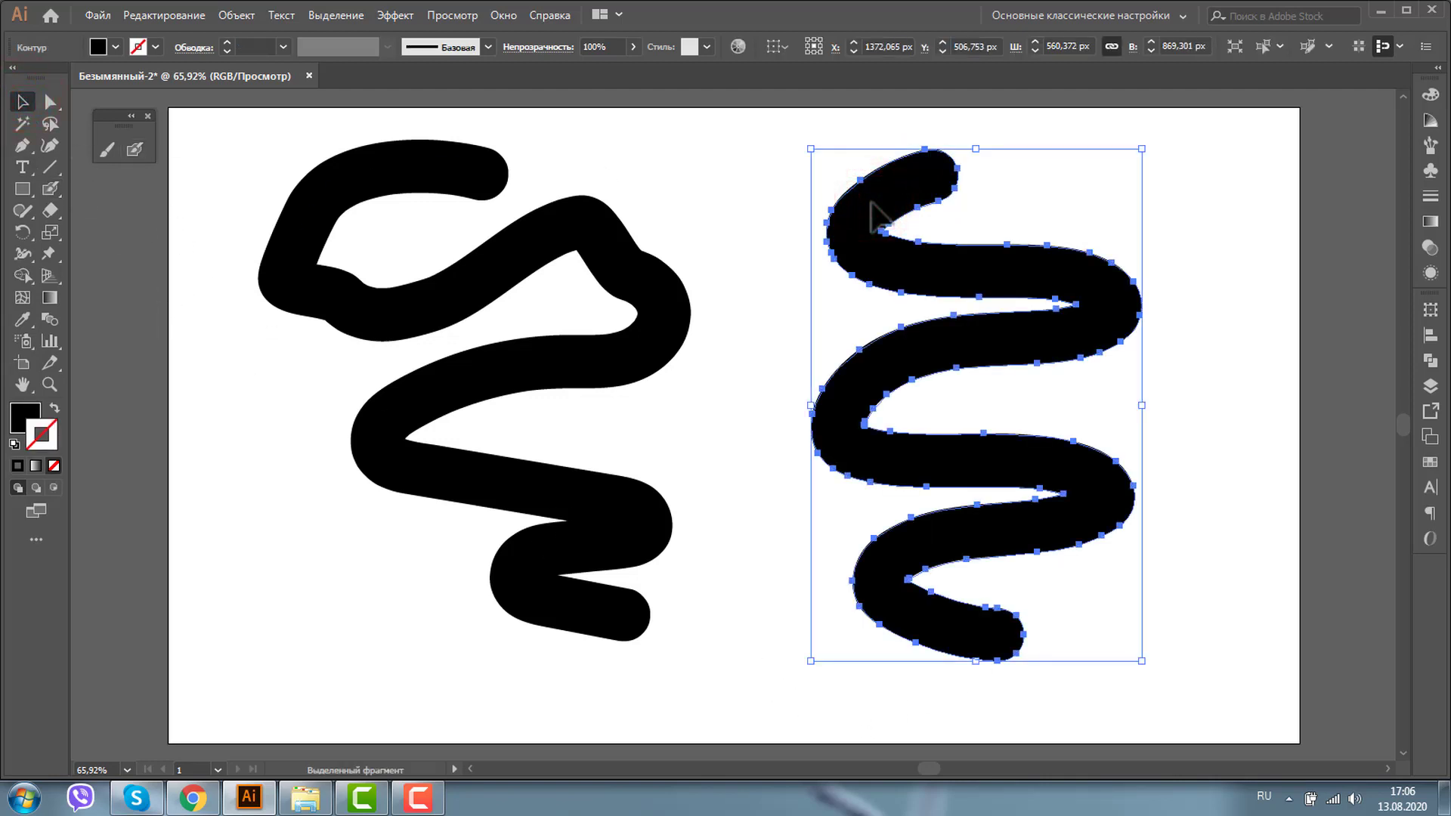
{"action": "left_click", "coordinate": [502, 244]}
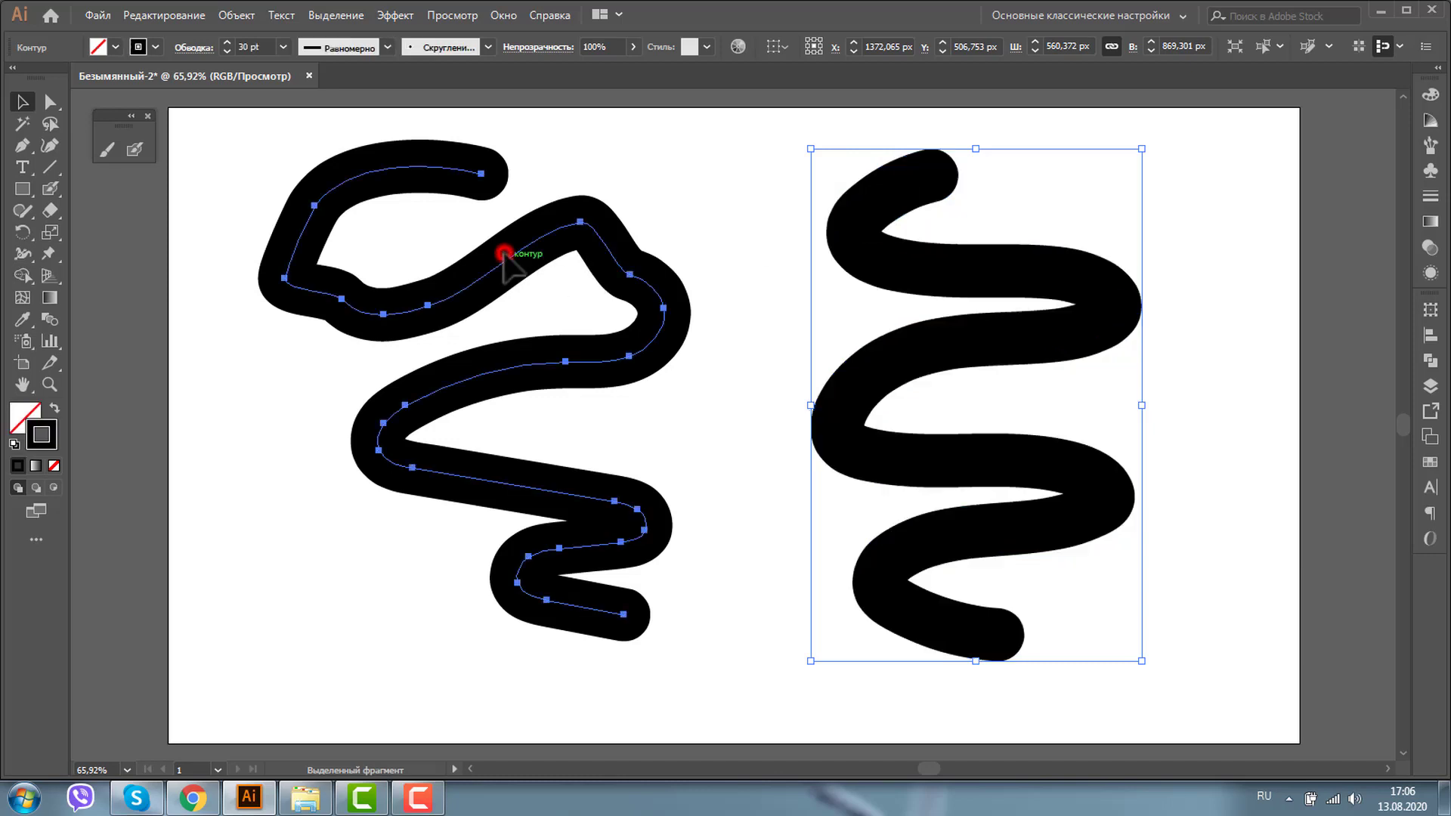
{"action": "left_click", "coordinate": [896, 200]}
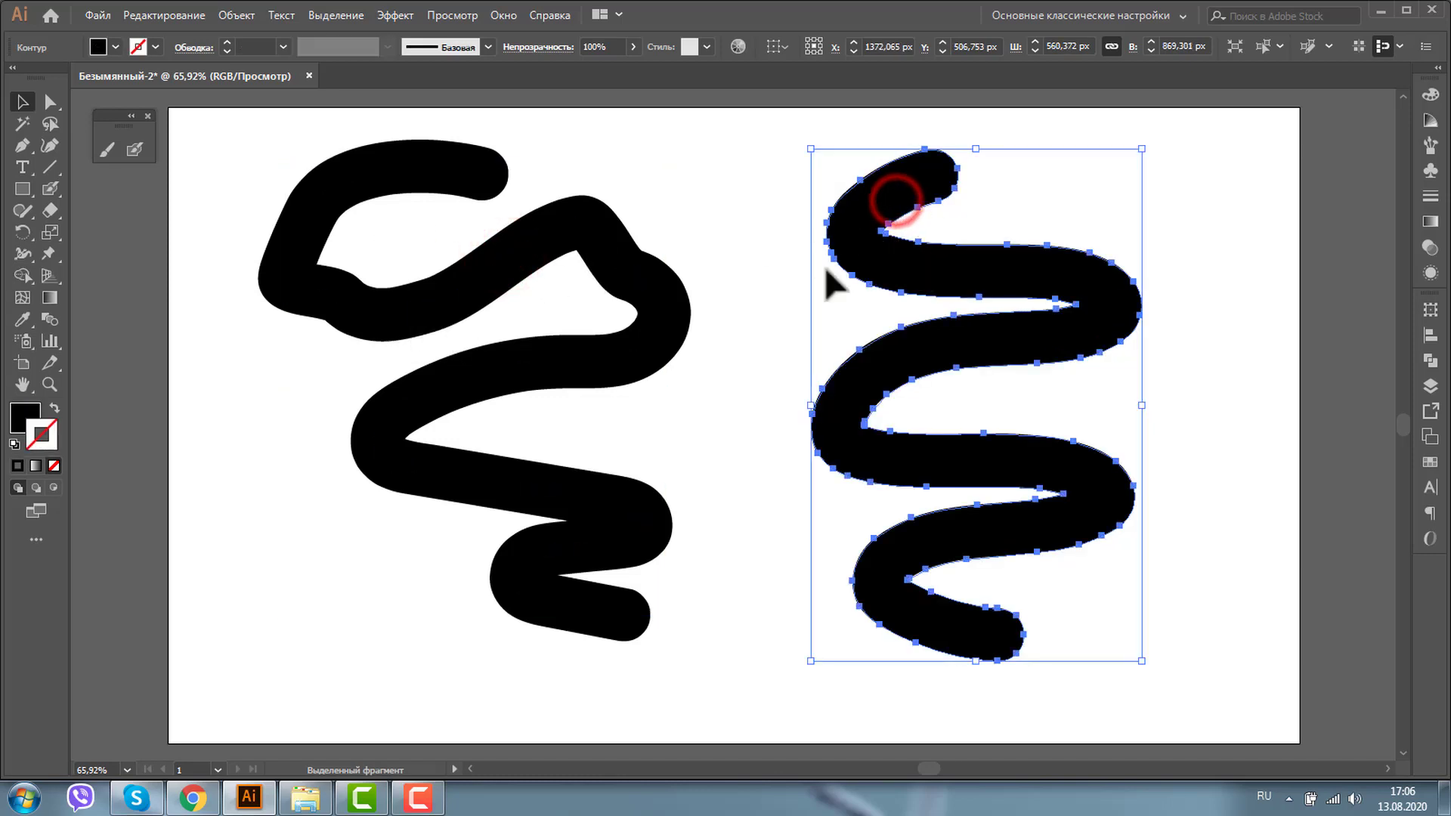
{"action": "left_click", "coordinate": [50, 101]}
{"action": "mouse_move", "coordinate": [862, 189]}
{"action": "left_mouse_down"}
{"action": "mouse_move", "coordinate": [808, 210]}
{"action": "mouse_move", "coordinate": [768, 202]}
{"action": "left_mouse_up"}
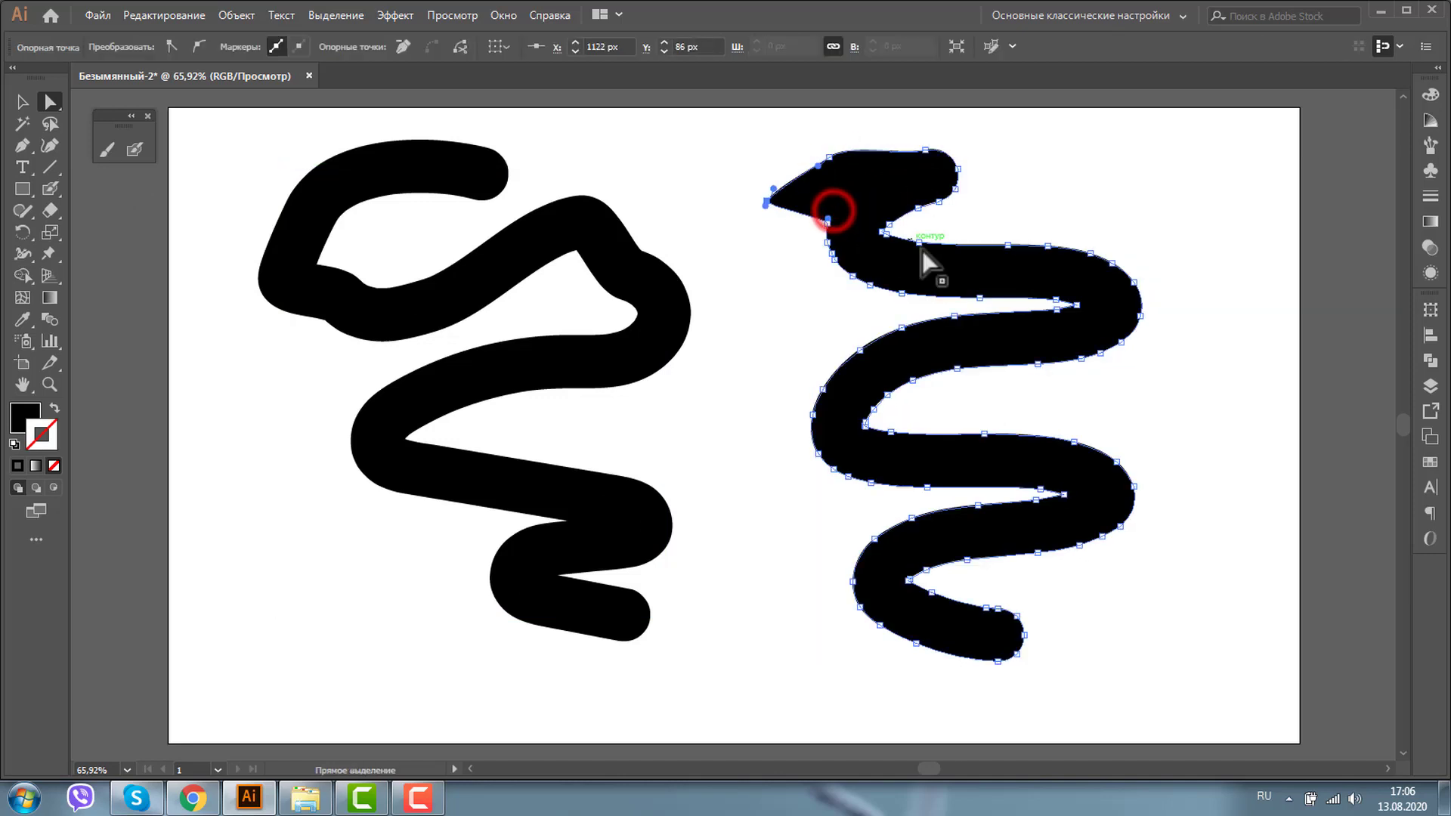
{"action": "mouse_move", "coordinate": [921, 242]}
{"action": "left_mouse_down"}
{"action": "mouse_move", "coordinate": [1033, 195]}
{"action": "mouse_move", "coordinate": [1152, 230]}
{"action": "mouse_move", "coordinate": [1221, 286]}
{"action": "left_mouse_up"}
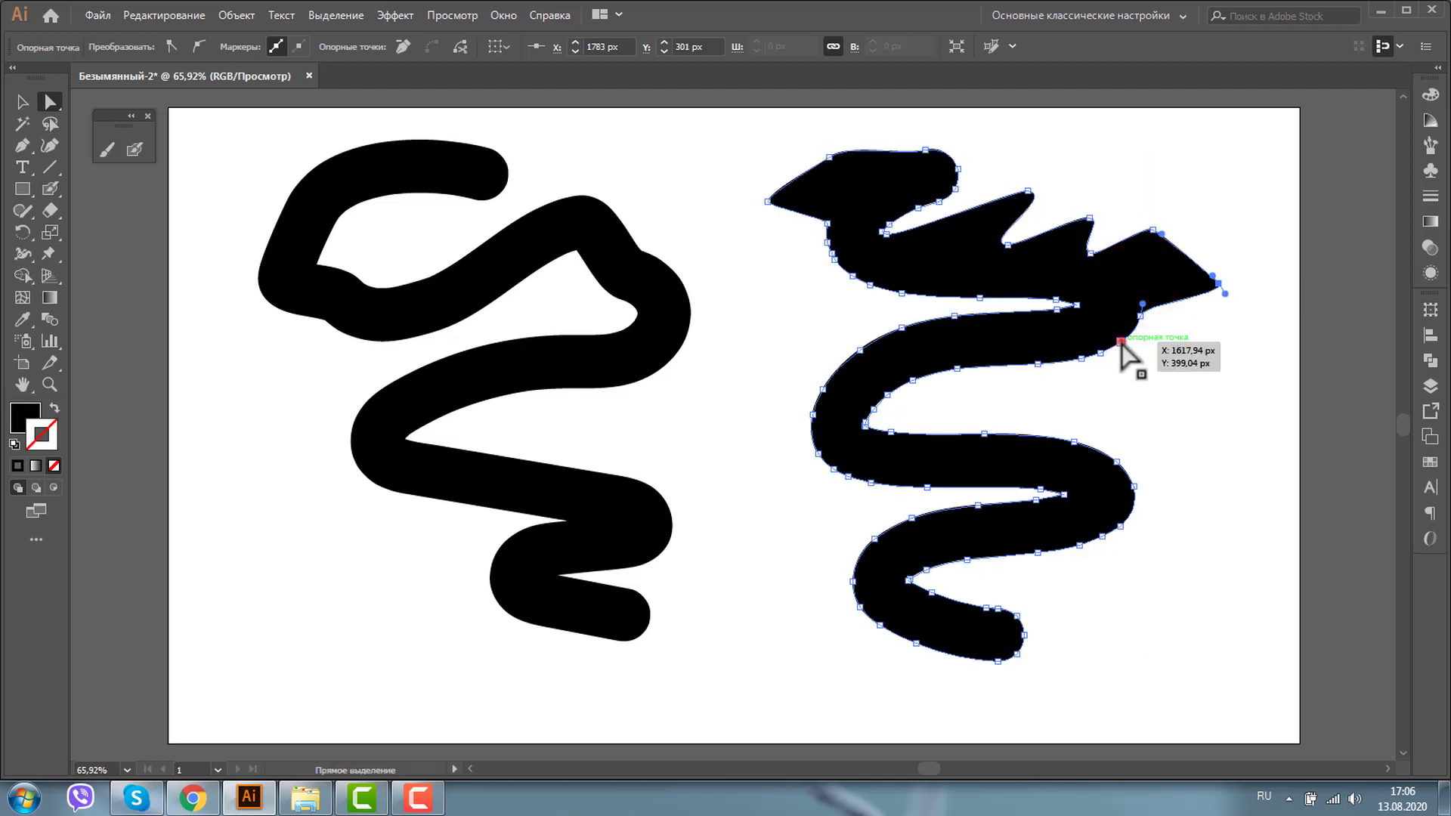
{"action": "left_click_drag", "start_coordinate": [1120, 344], "coordinate": [1161, 391]}
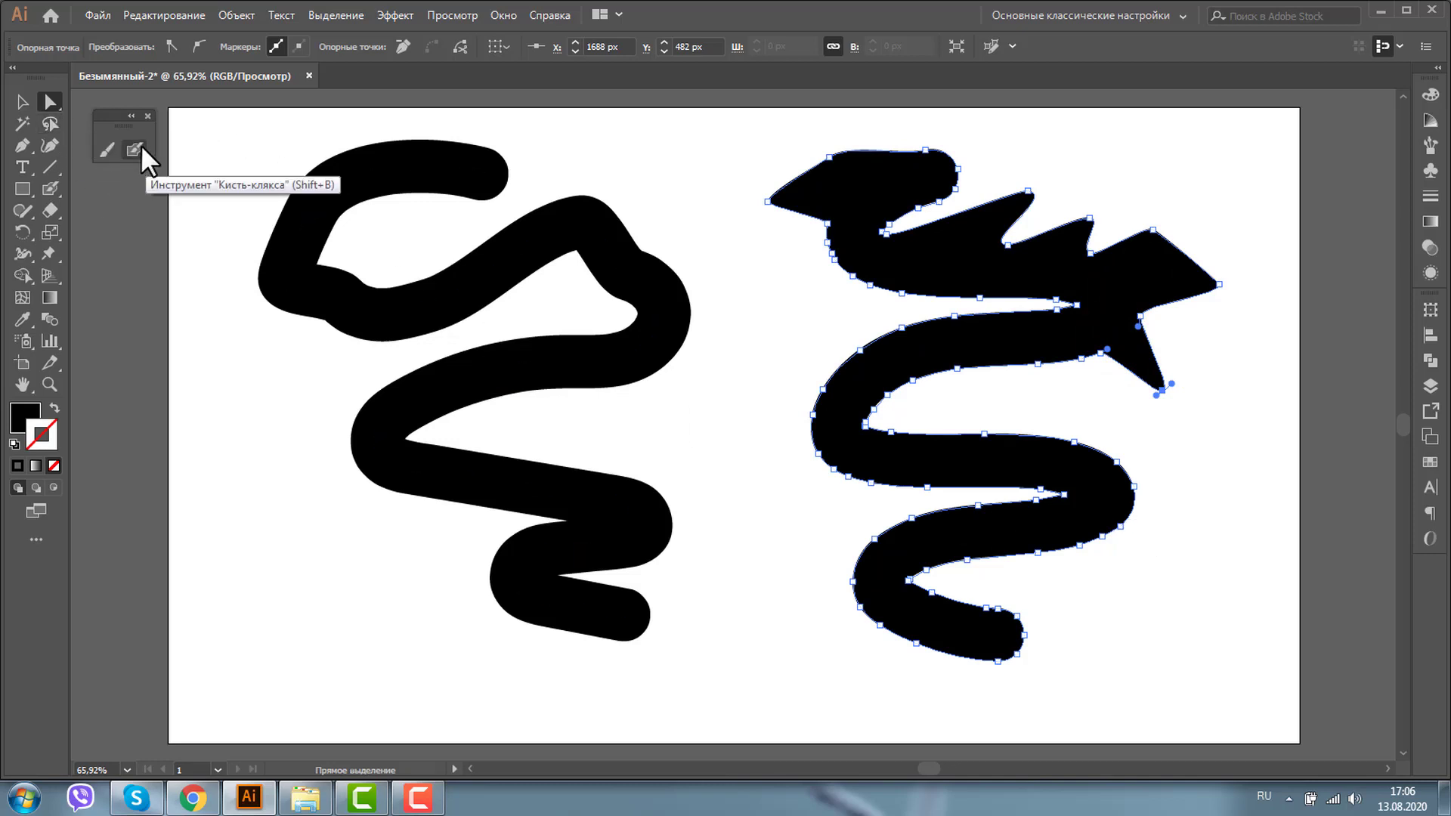
Set Blob Brush options to Smooth fidelity, 90 pt Fixed size, 41° angle and 47% roundness
{"action": "double_click", "coordinate": [136, 147]}
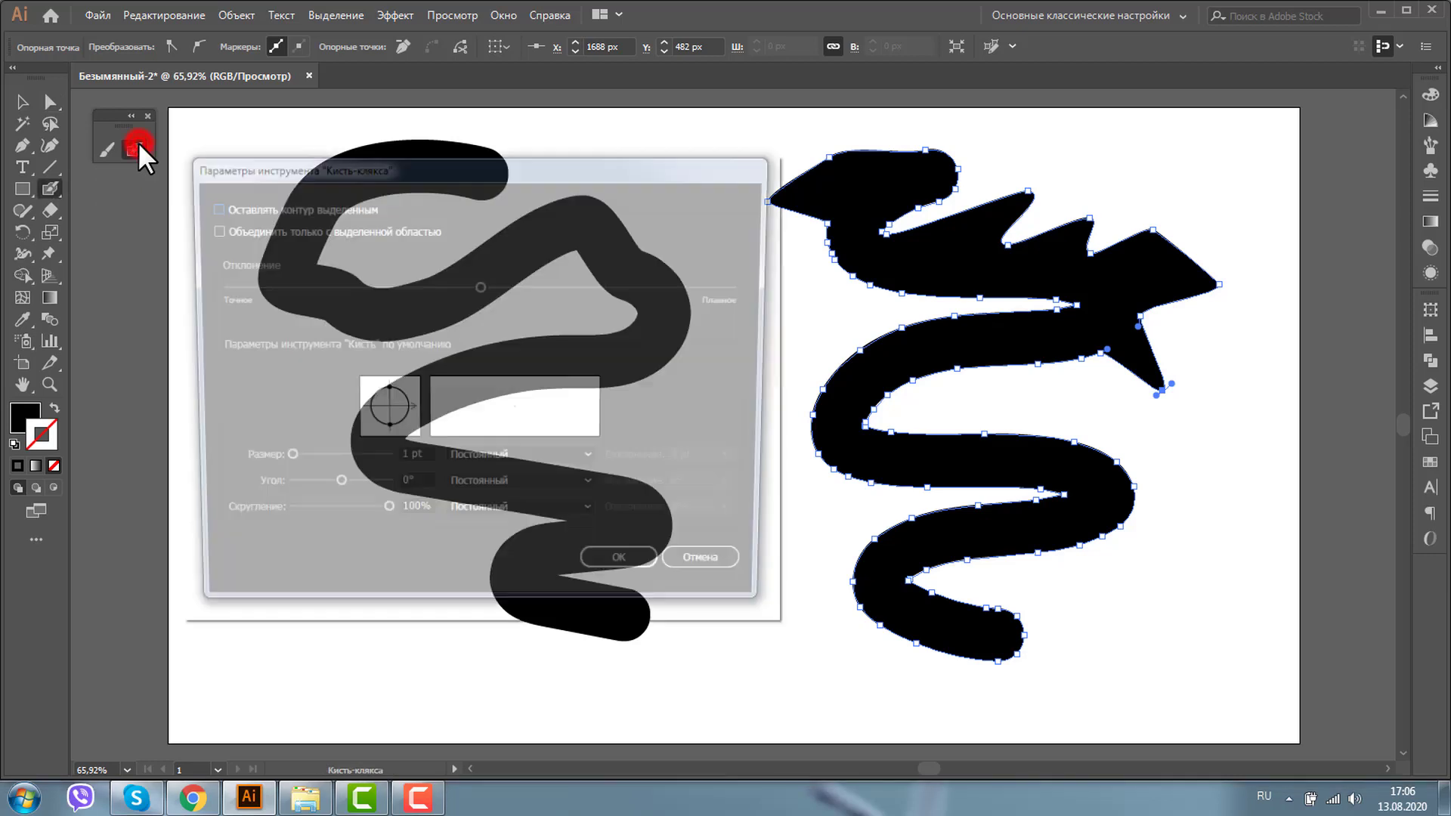
{"action": "left_click_drag", "start_coordinate": [529, 170], "coordinate": [603, 110]}
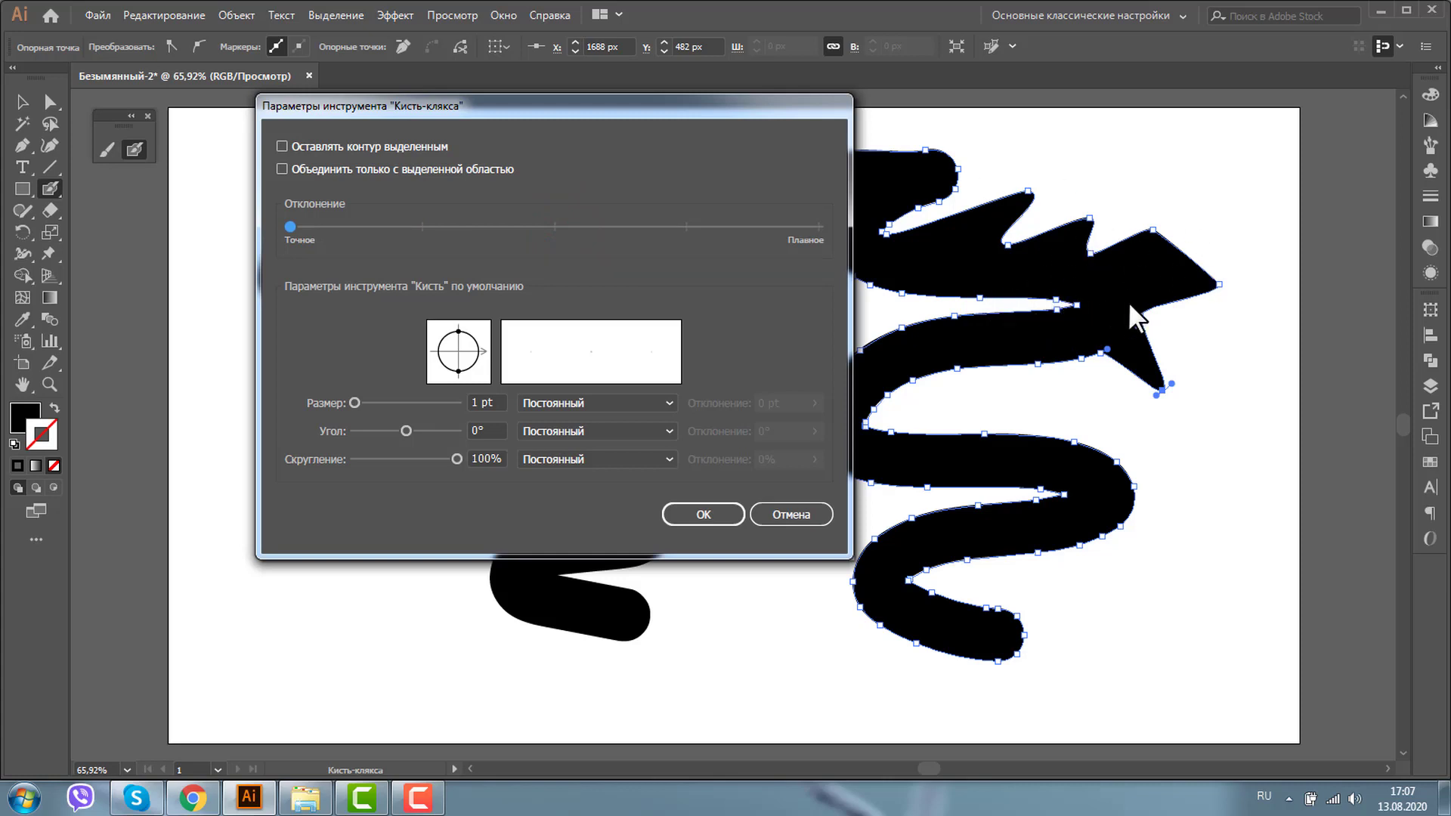
{"action": "left_click_drag", "start_coordinate": [288, 226], "coordinate": [824, 228]}
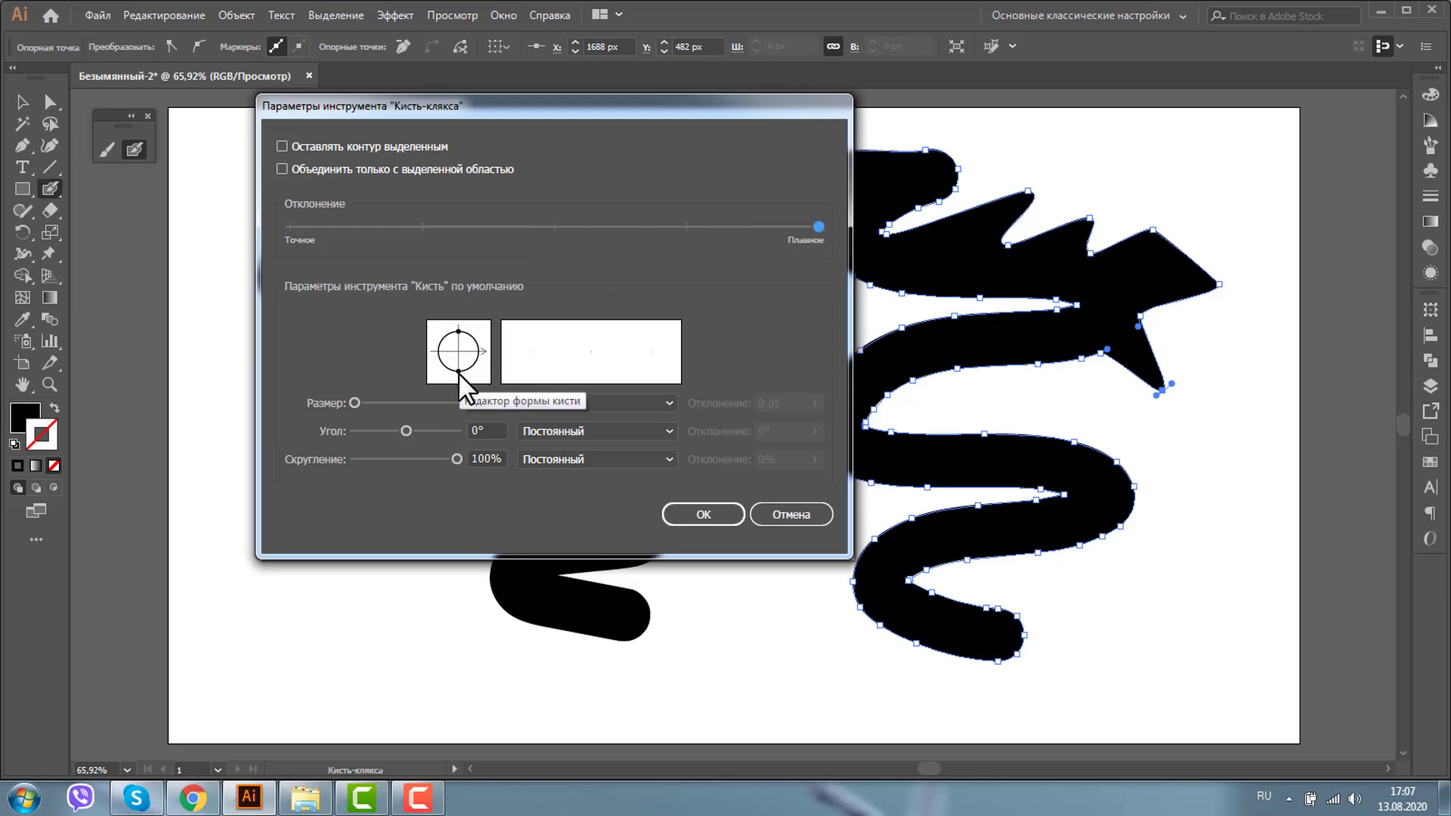
{"action": "left_click_drag", "start_coordinate": [458, 372], "coordinate": [462, 358]}
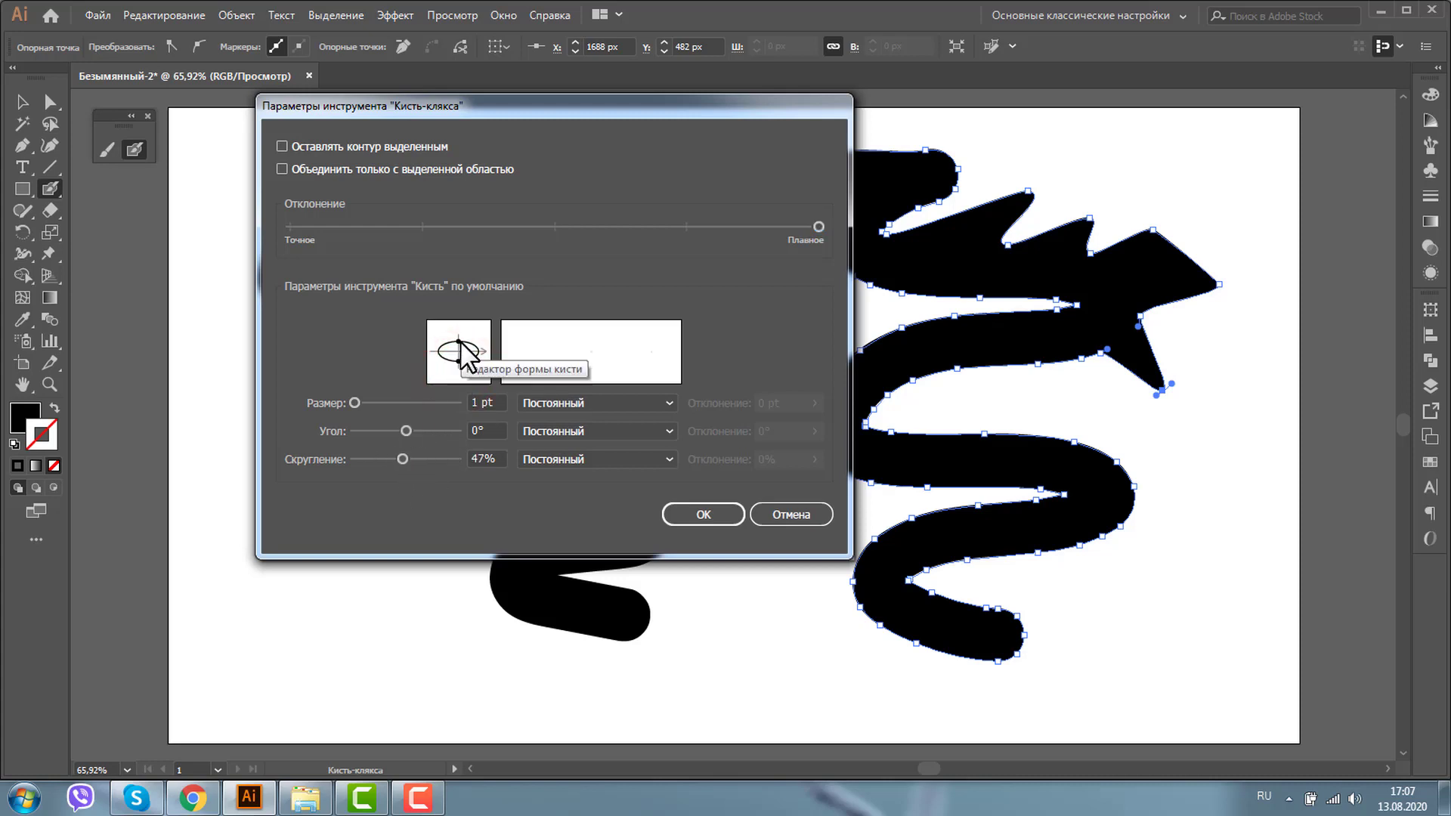
{"action": "left_click_drag", "start_coordinate": [481, 351], "coordinate": [479, 331]}
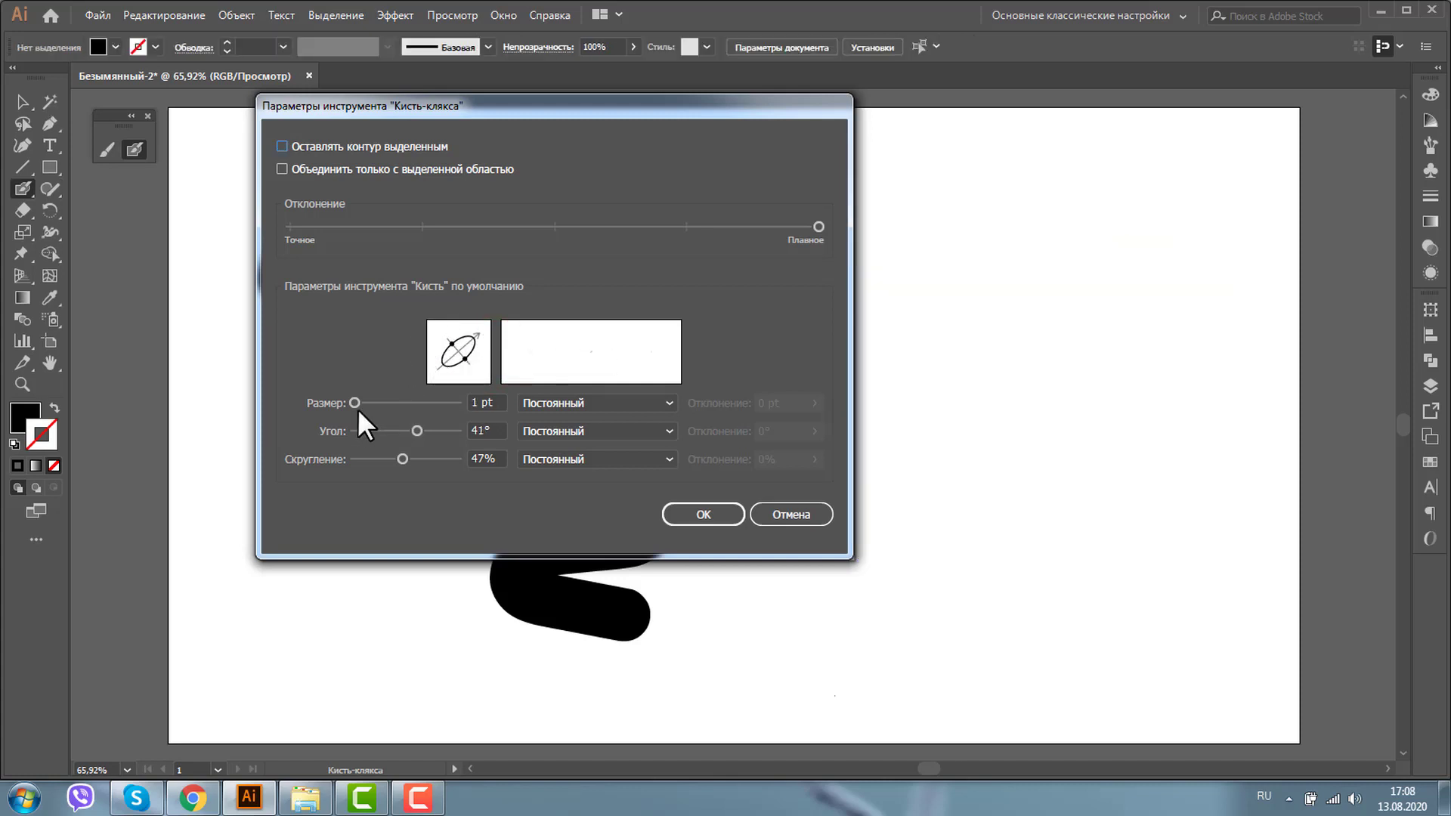
{"action": "mouse_move", "coordinate": [355, 402]}
{"action": "left_mouse_down"}
{"action": "mouse_move", "coordinate": [416, 403]}
{"action": "mouse_move", "coordinate": [400, 404]}
{"action": "left_mouse_up"}
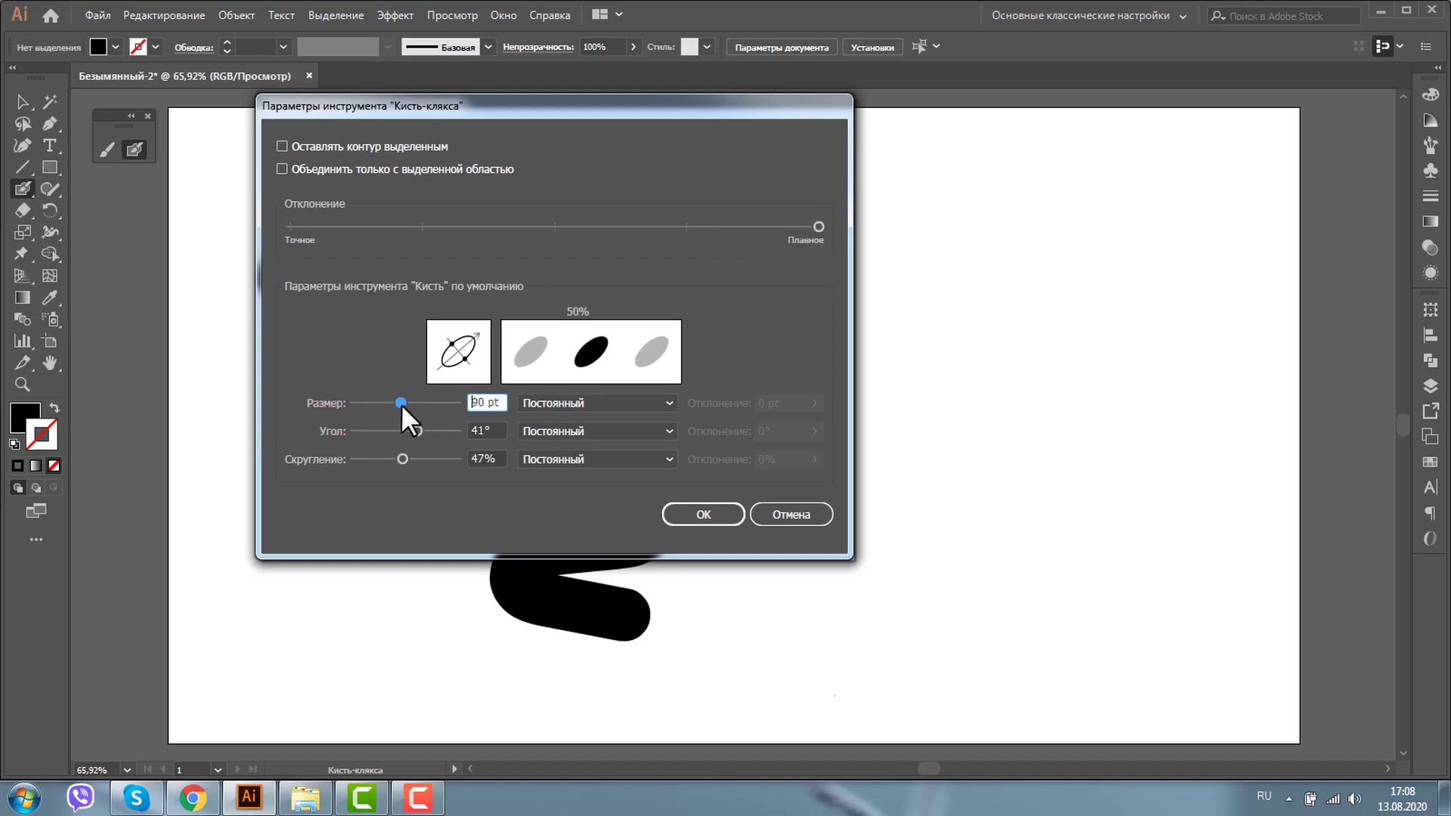
{"action": "left_click", "coordinate": [665, 402]}
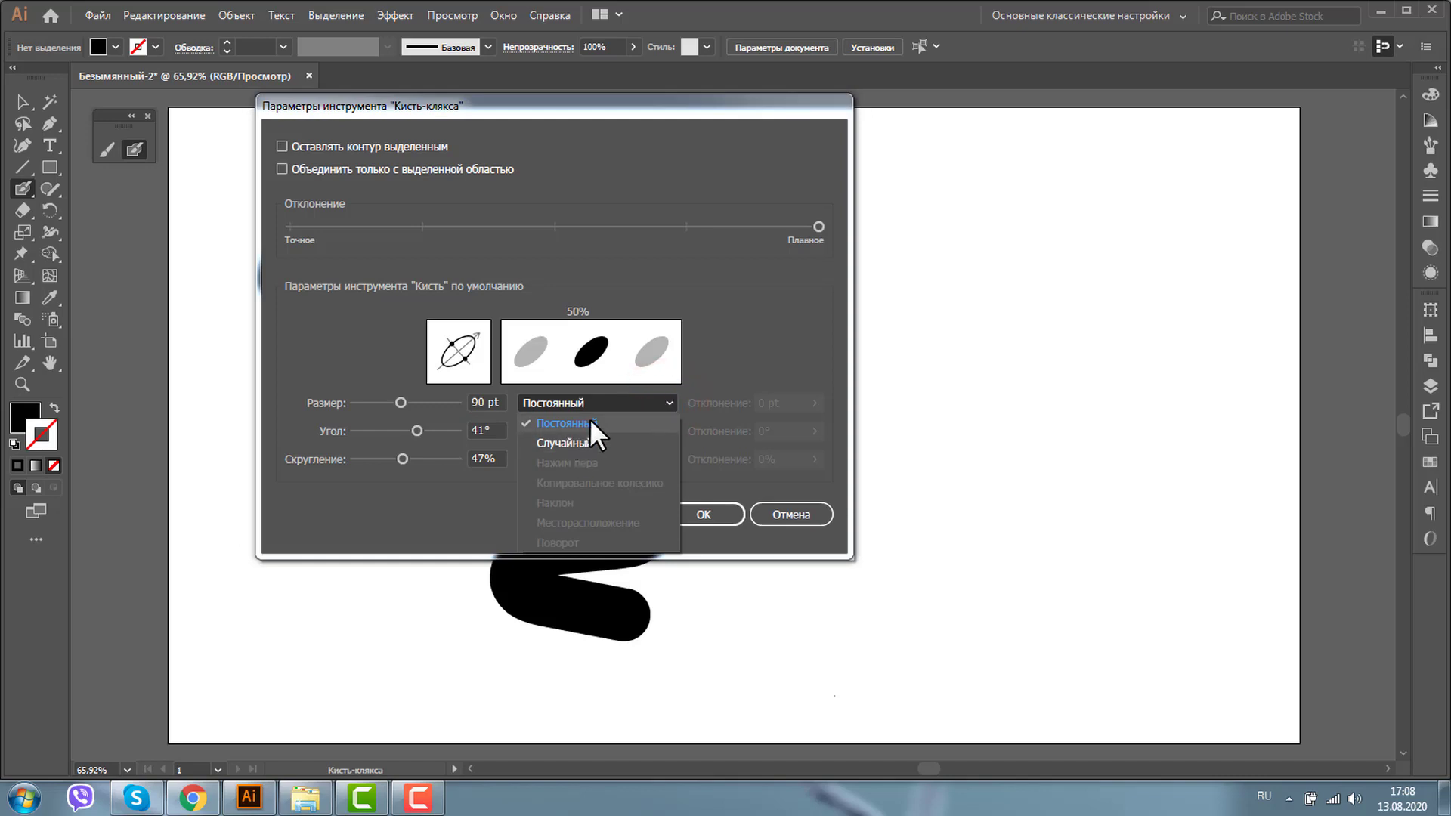
{"action": "left_click", "coordinate": [550, 420]}
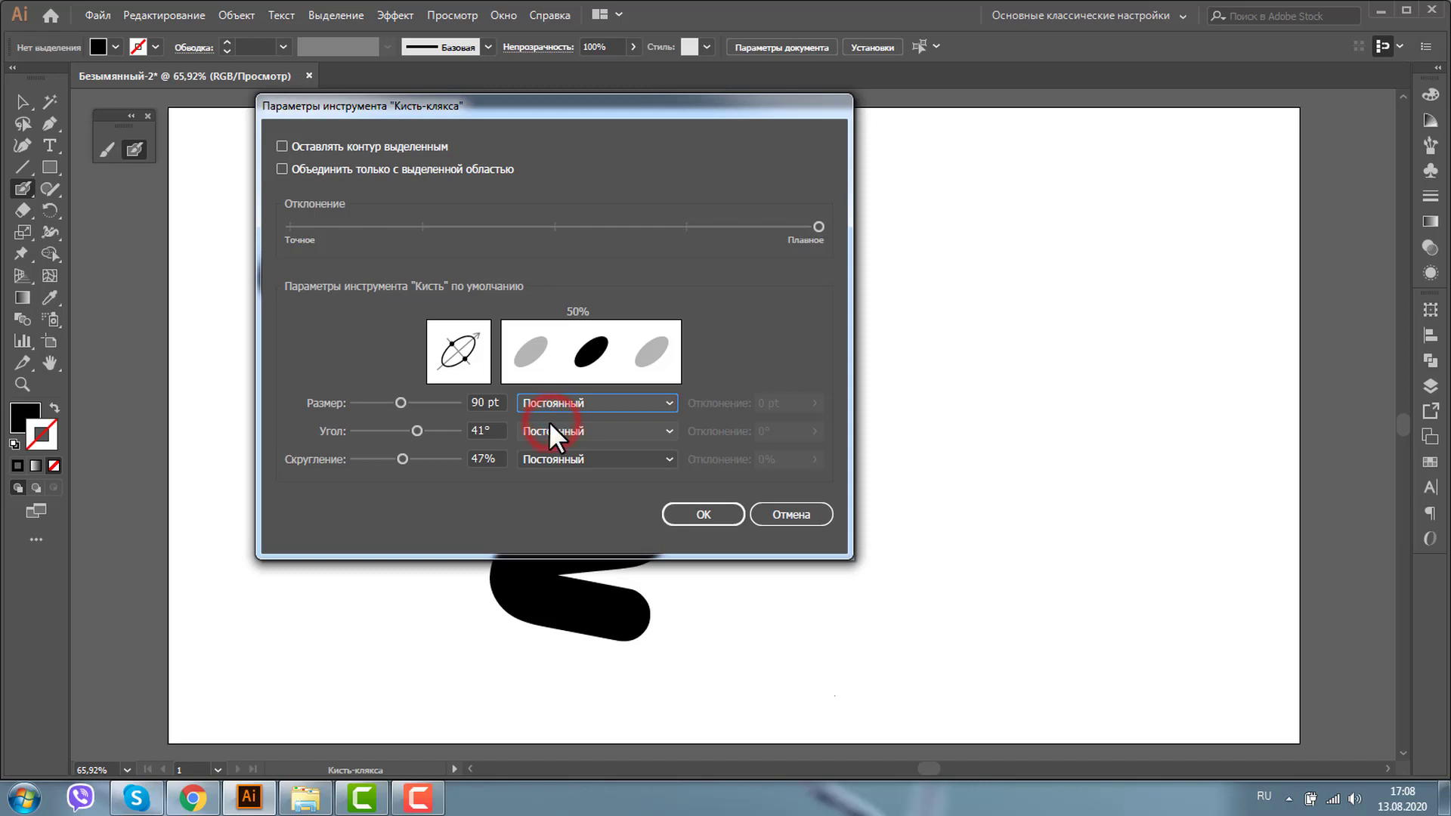
{"action": "left_click", "coordinate": [683, 514]}
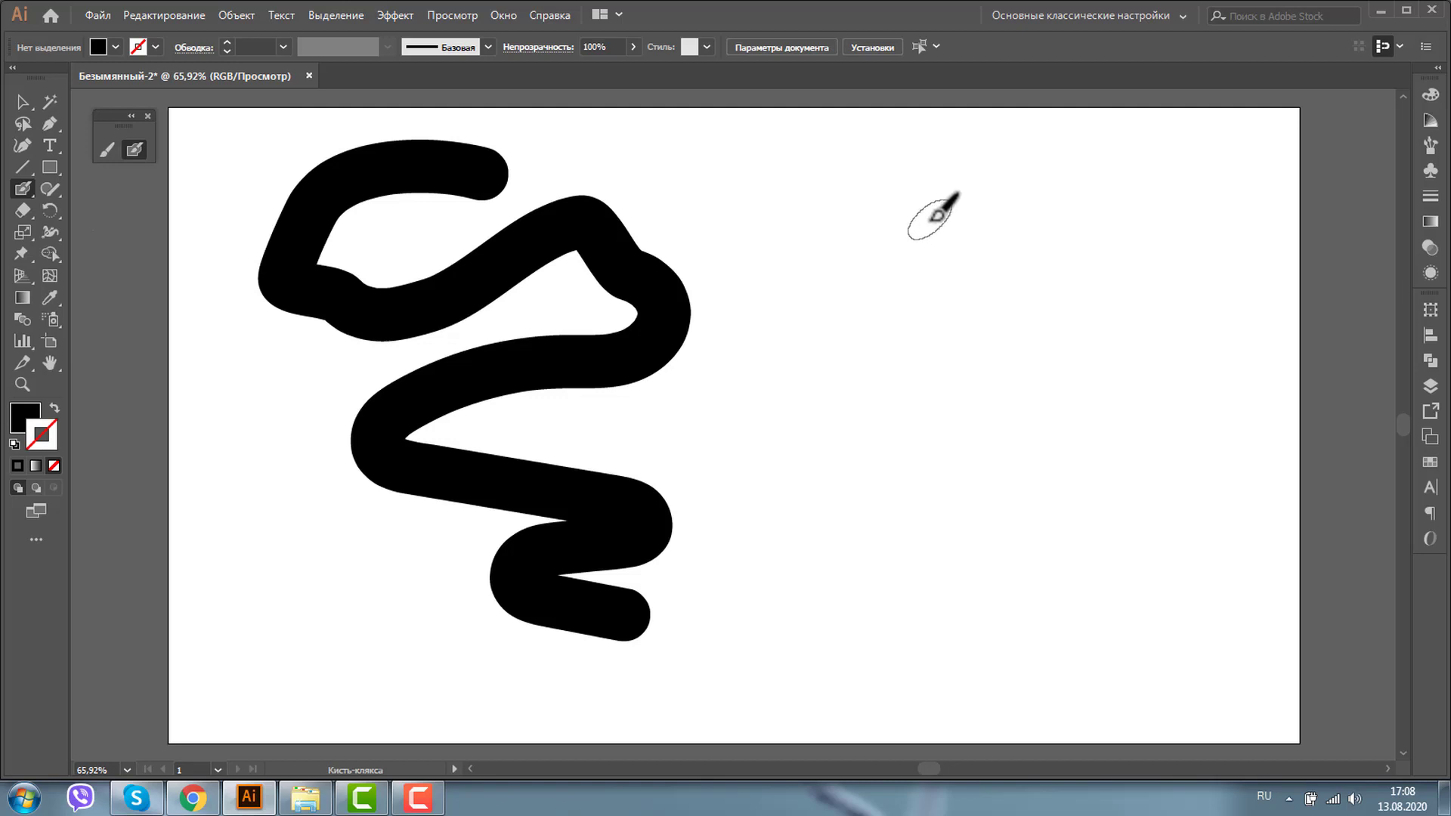
Paint a looping calligraphic stroke on the right with the angled 90 pt Blob Brush and select it
{"action": "mouse_move", "coordinate": [951, 153]}
{"action": "left_mouse_down"}
{"action": "mouse_move", "coordinate": [928, 323]}
{"action": "mouse_move", "coordinate": [1160, 446]}
{"action": "mouse_move", "coordinate": [836, 479]}
{"action": "mouse_move", "coordinate": [1027, 657]}
{"action": "mouse_move", "coordinate": [797, 625]}
{"action": "left_mouse_up"}
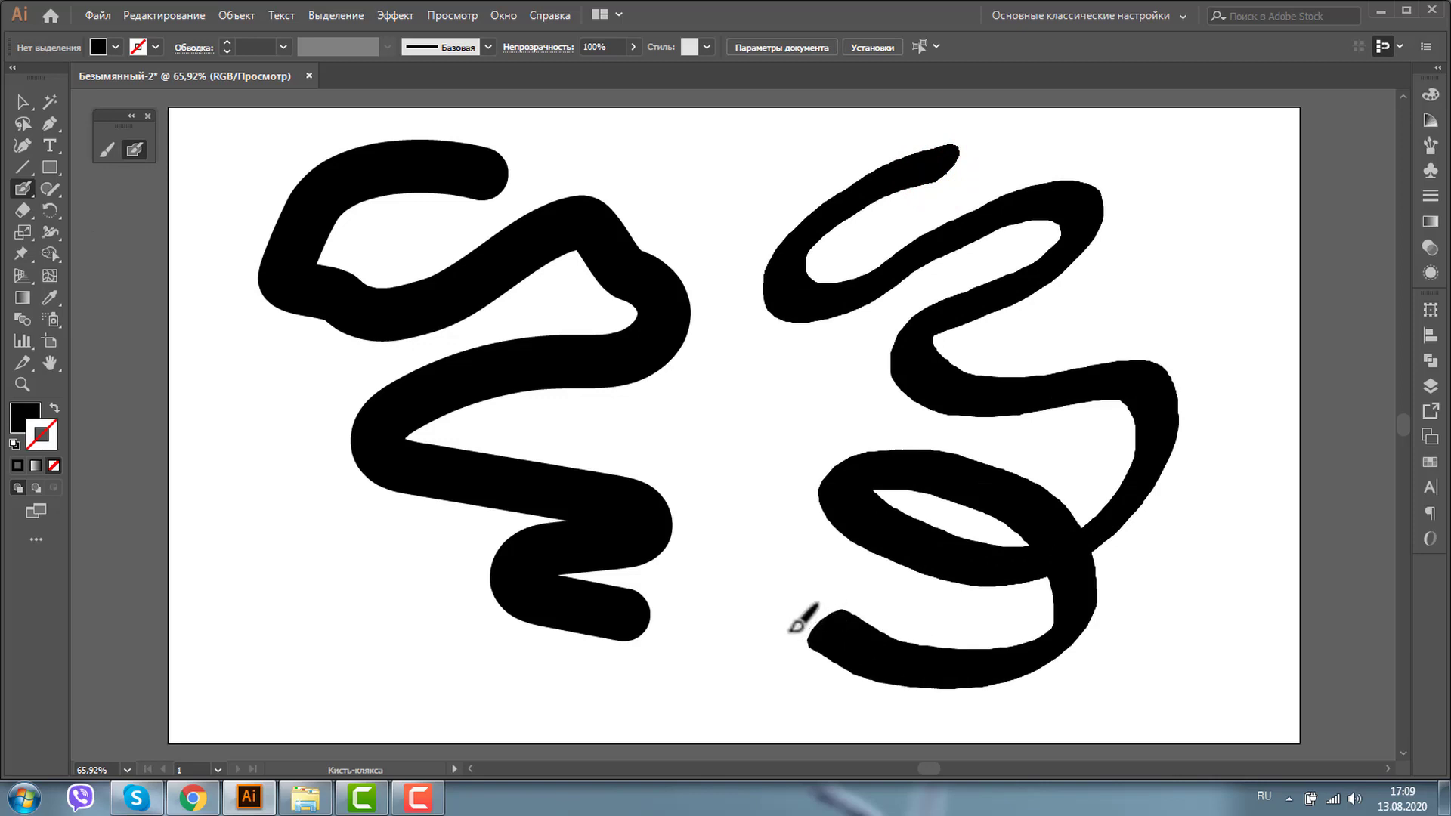
{"action": "left_click", "coordinate": [23, 101]}
{"action": "left_click", "coordinate": [780, 280]}
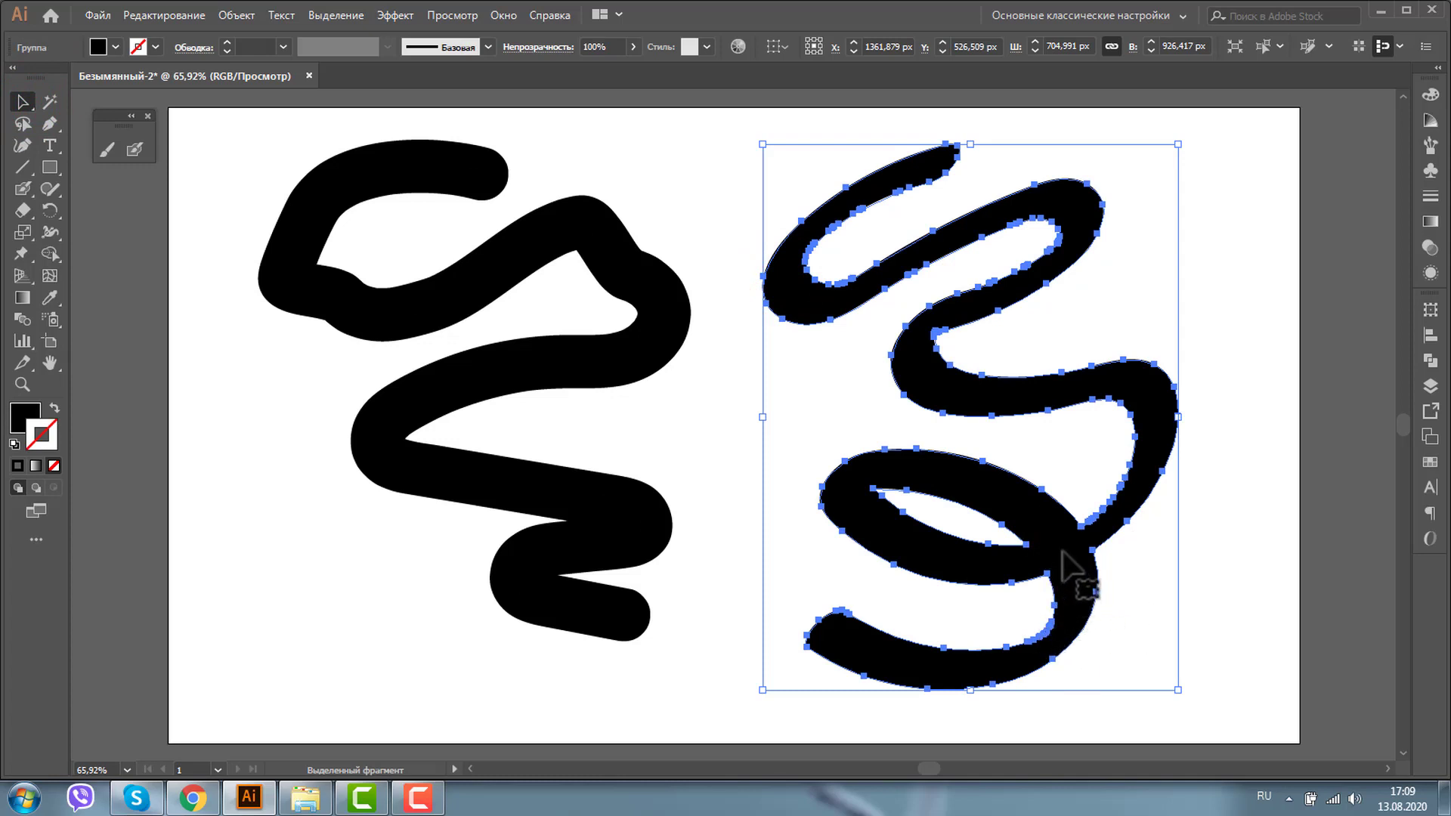
{"action": "key", "text": "shift+b"}
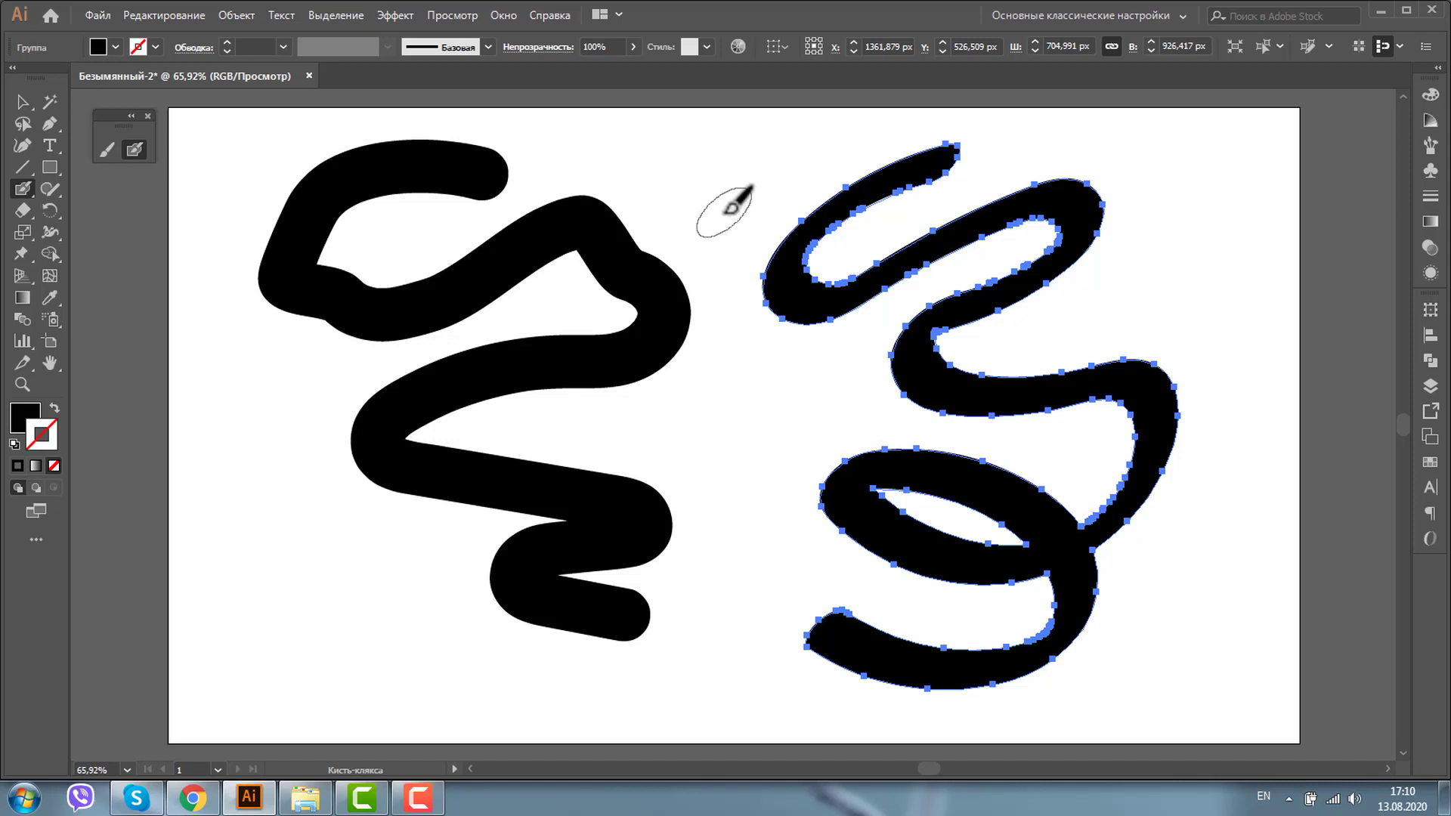
{"action": "key", "text": "bracketright"}
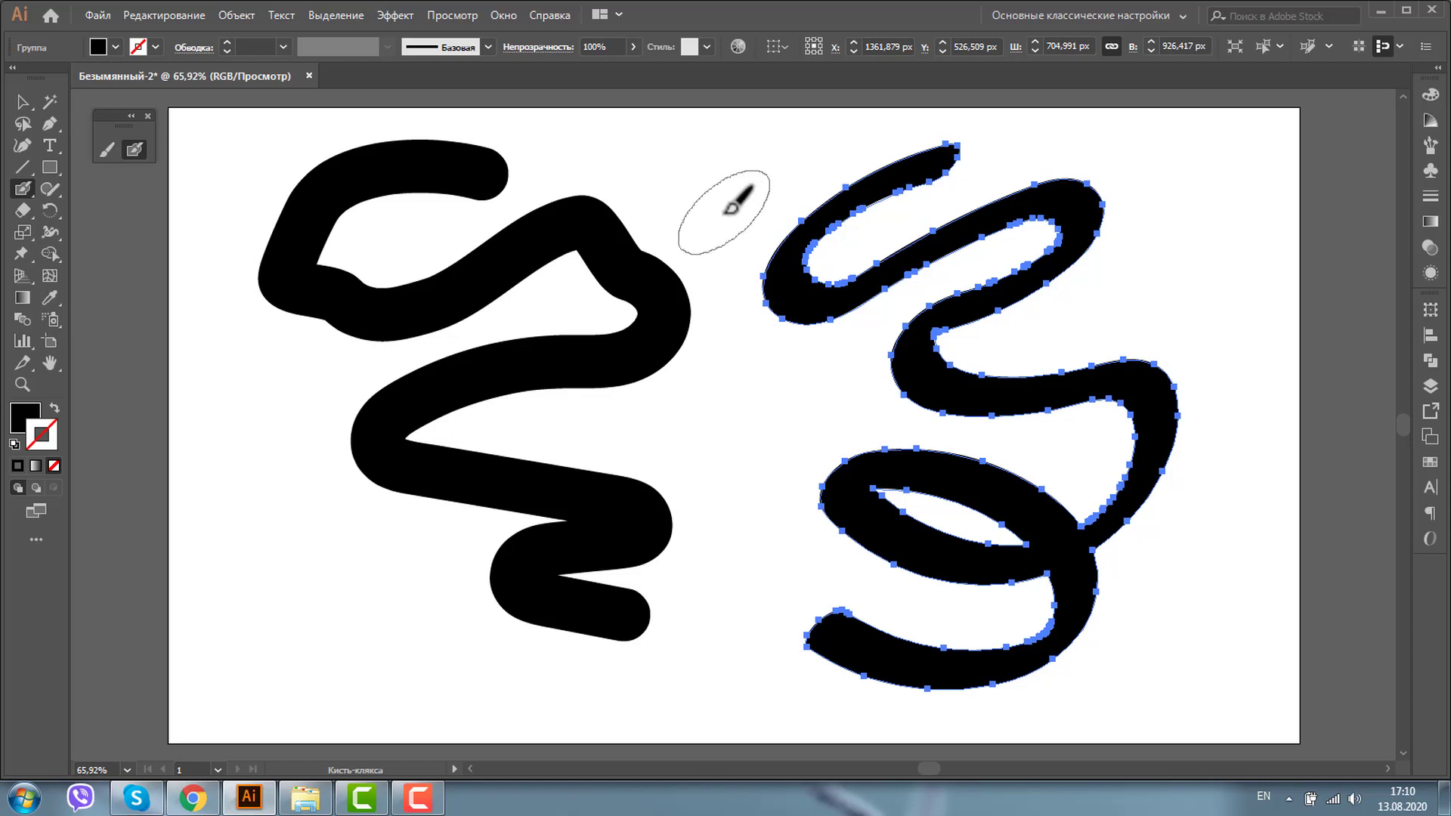
{"action": "key", "text": "bracketleft"}
{"action": "key", "text": "bracketleft"}
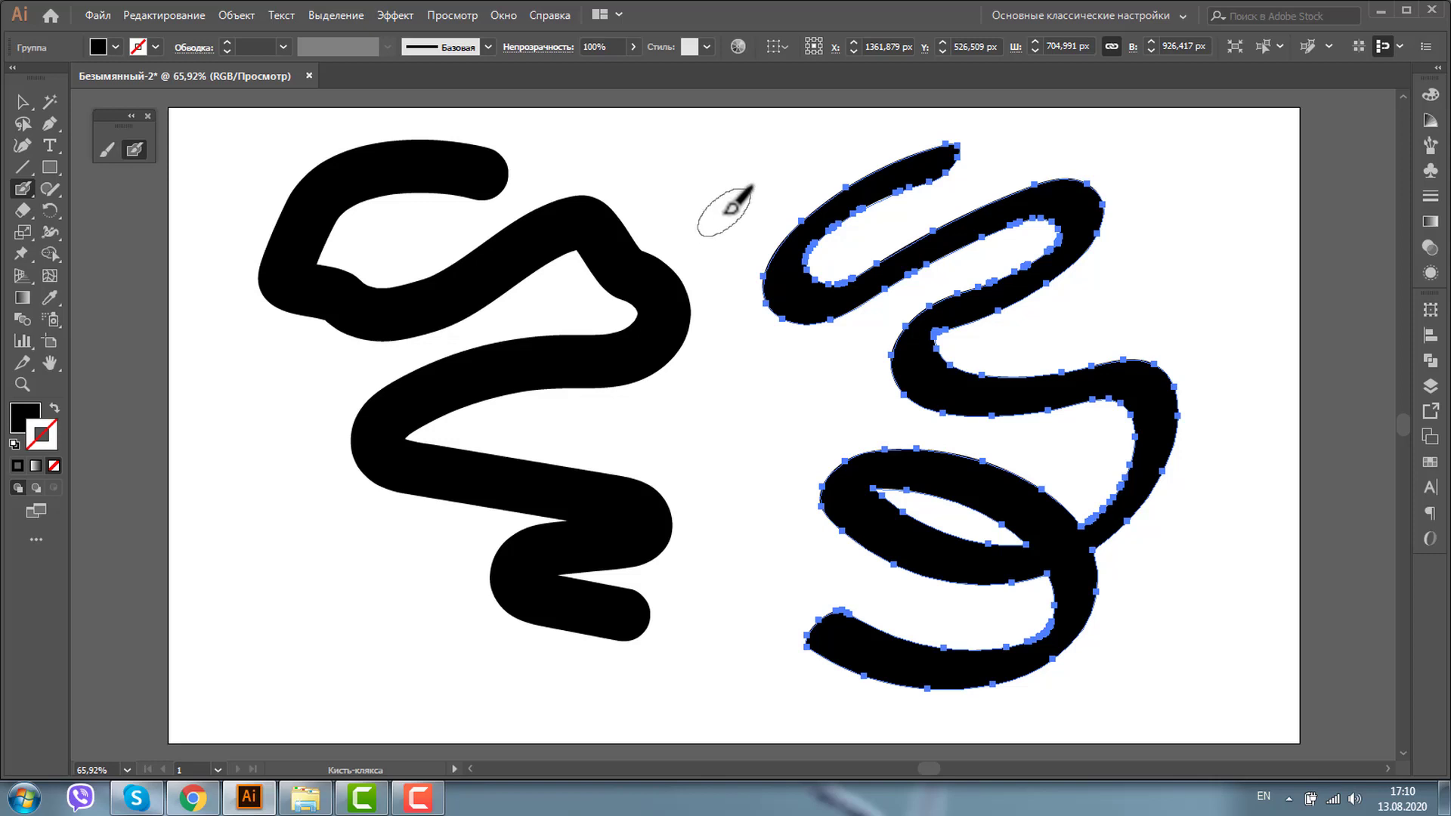
{"action": "key", "text": "v"}
{"action": "left_click", "coordinate": [310, 291]}
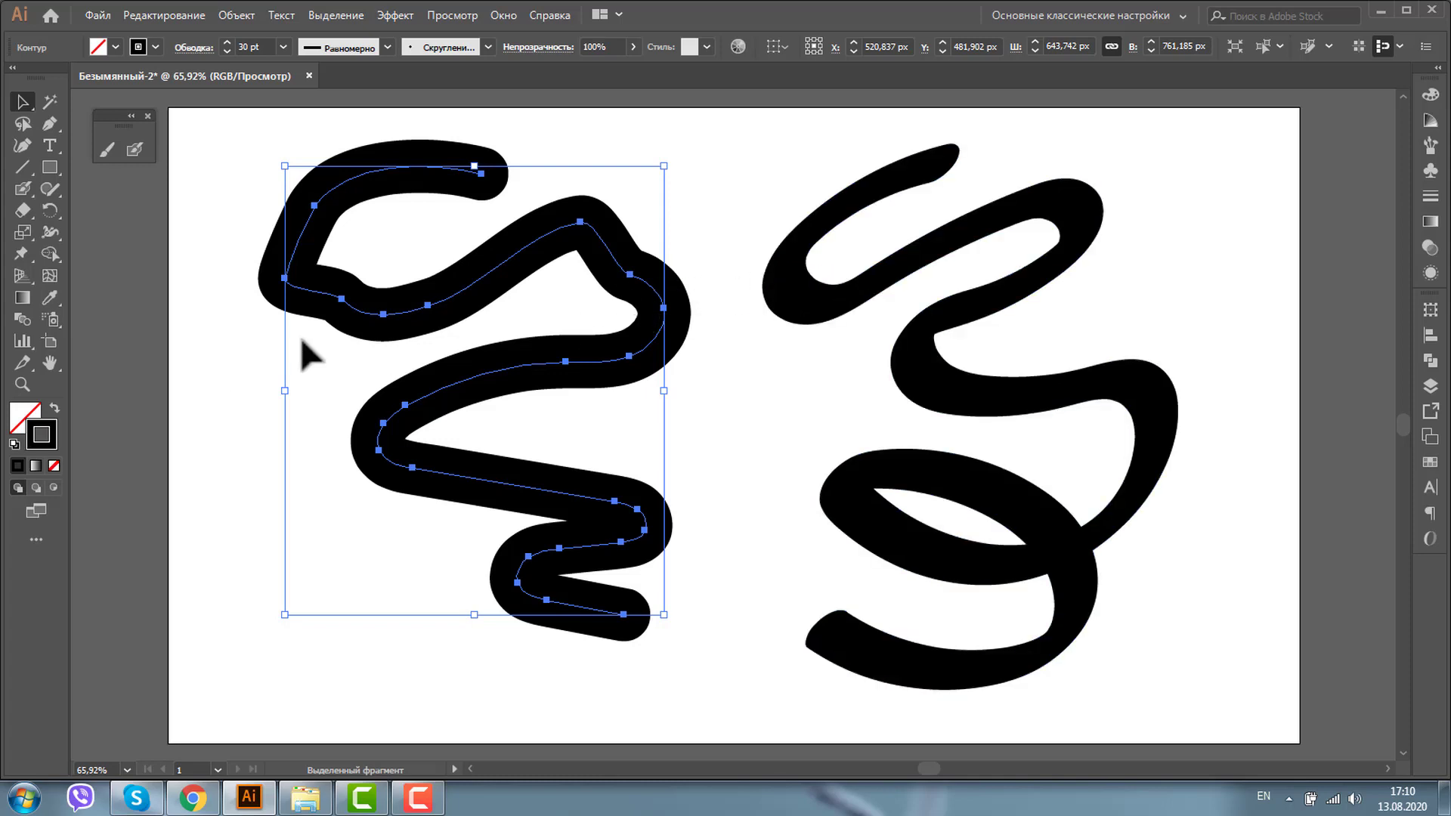
Paint a red Blob Brush stroke across the right side of the artboard
{"action": "double_click", "coordinate": [43, 443]}
{"action": "left_click", "coordinate": [669, 290]}
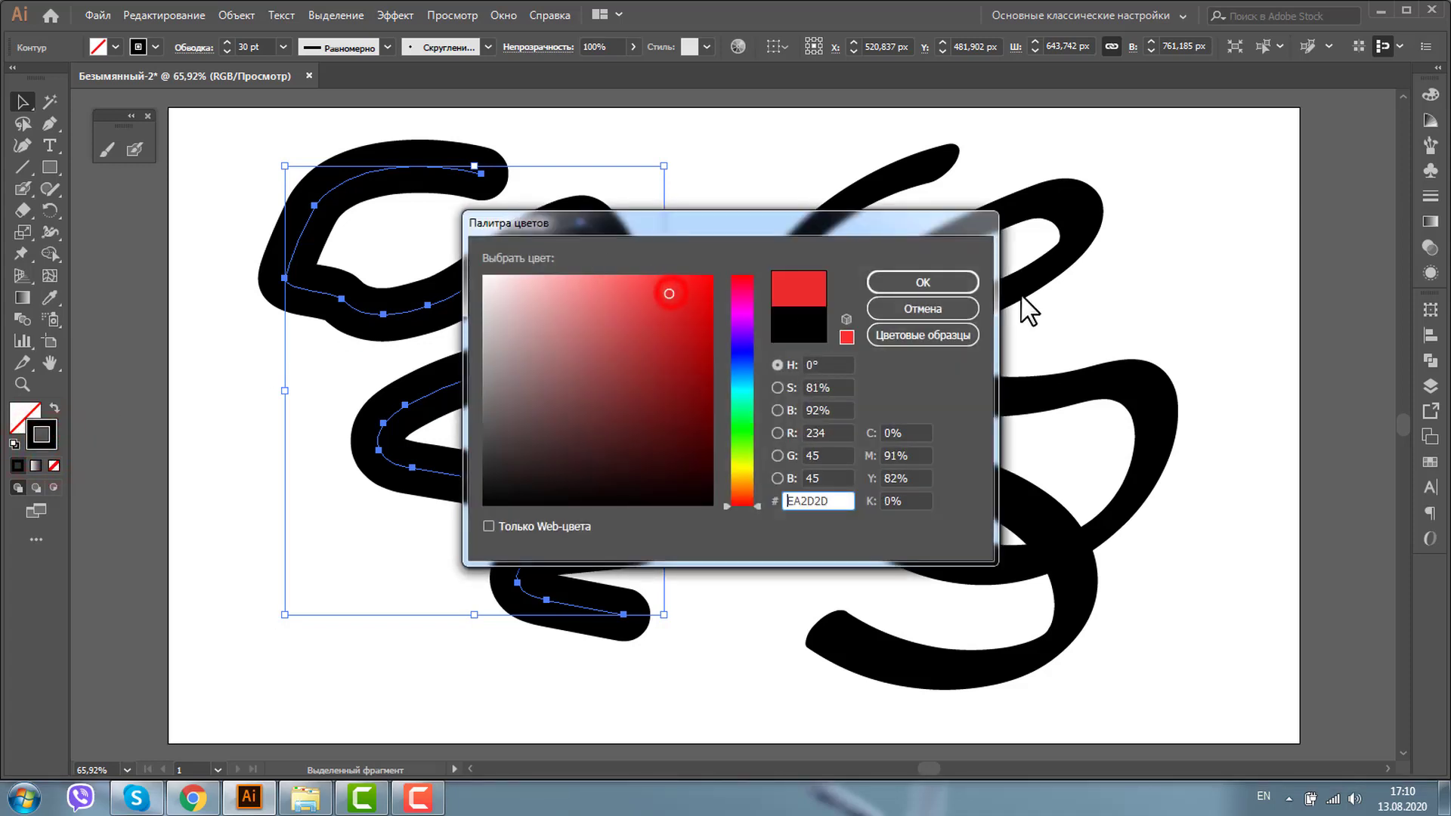
{"action": "left_click", "coordinate": [923, 282]}
{"action": "left_click", "coordinate": [135, 149]}
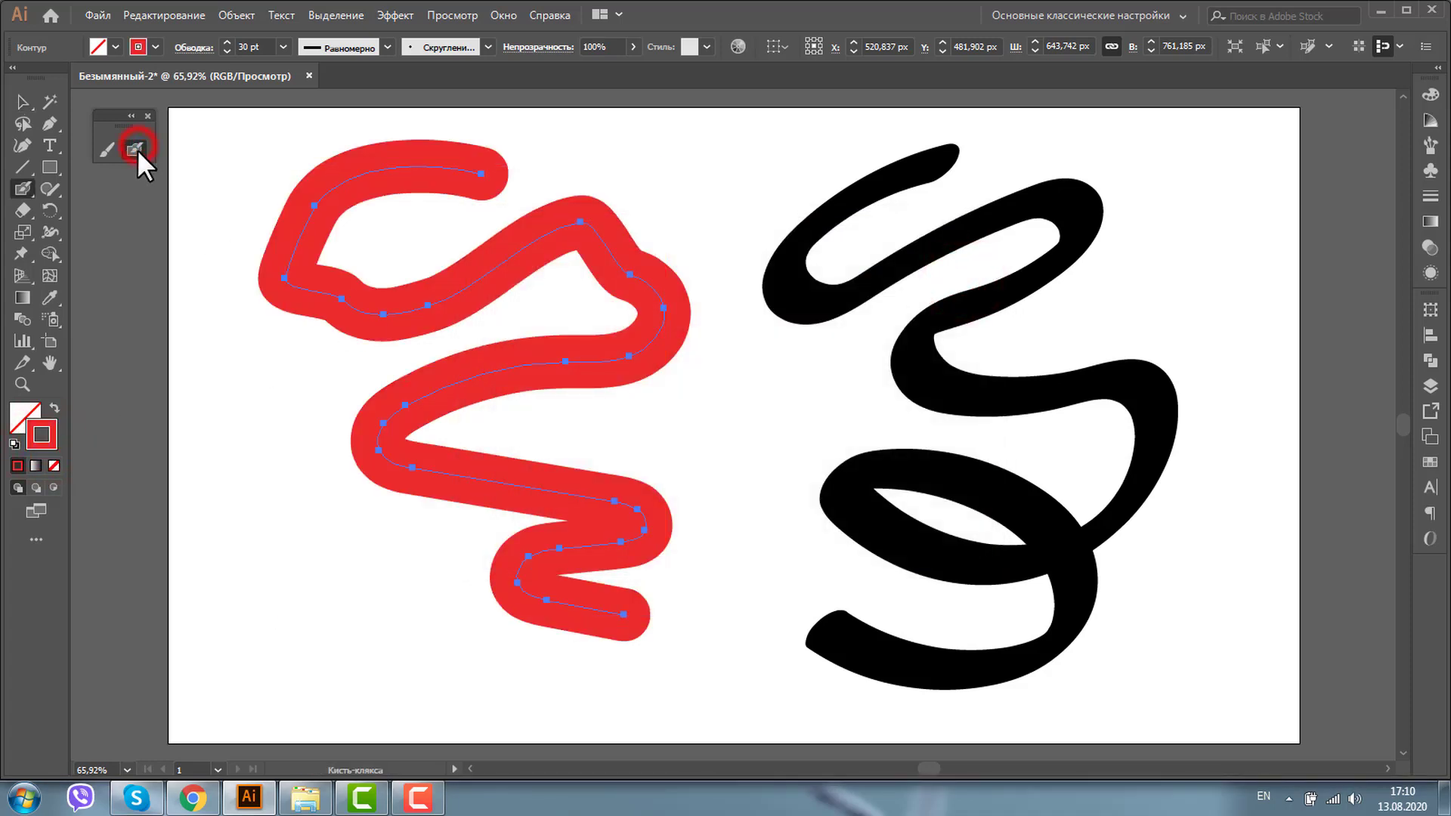
{"action": "mouse_move", "coordinate": [808, 149]}
{"action": "left_mouse_down"}
{"action": "mouse_move", "coordinate": [699, 301]}
{"action": "mouse_move", "coordinate": [966, 617]}
{"action": "left_mouse_up"}
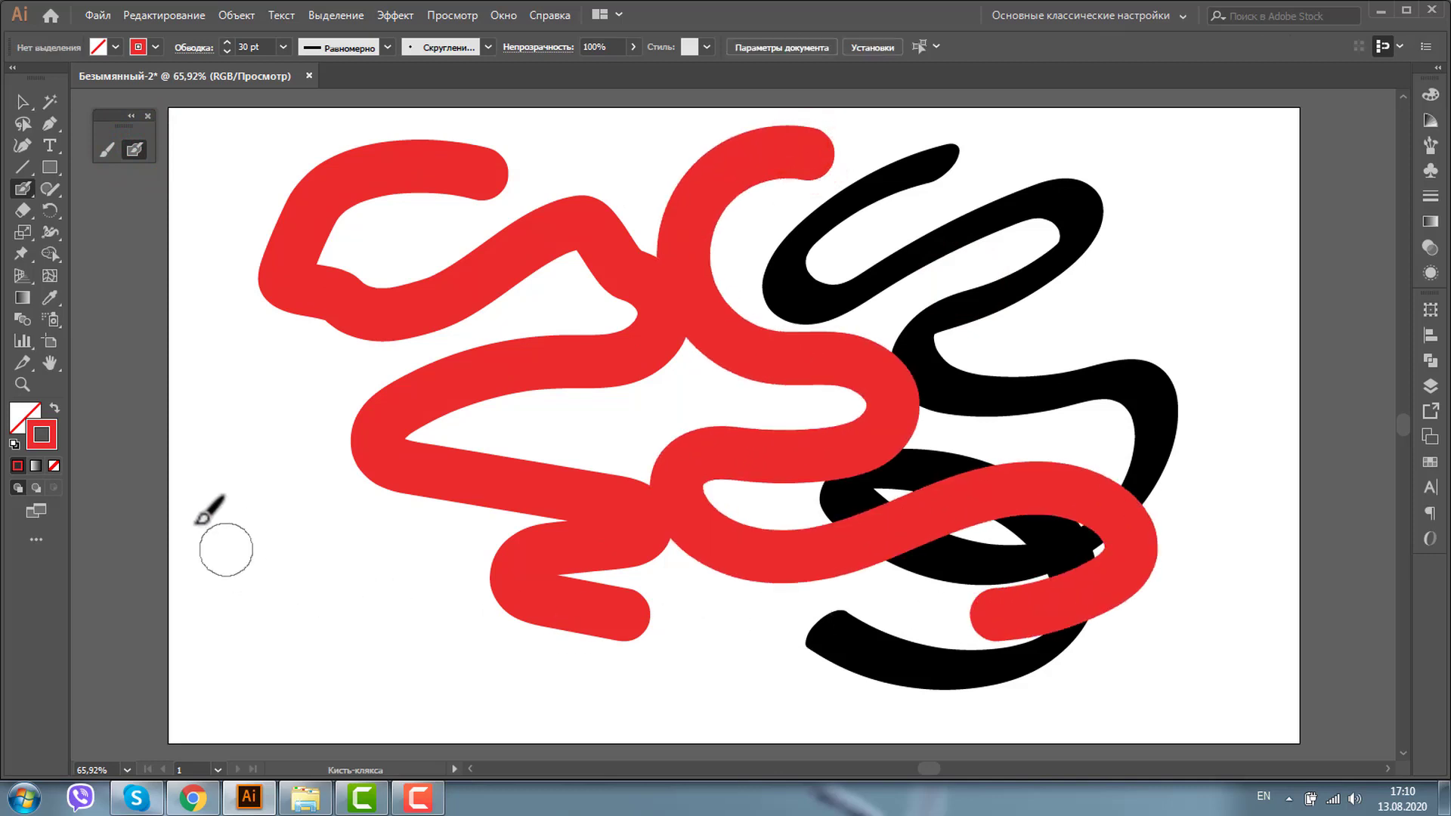
Delete the red stroke, then delete all remaining shapes to clear the artboard
{"action": "left_click", "coordinate": [23, 100]}
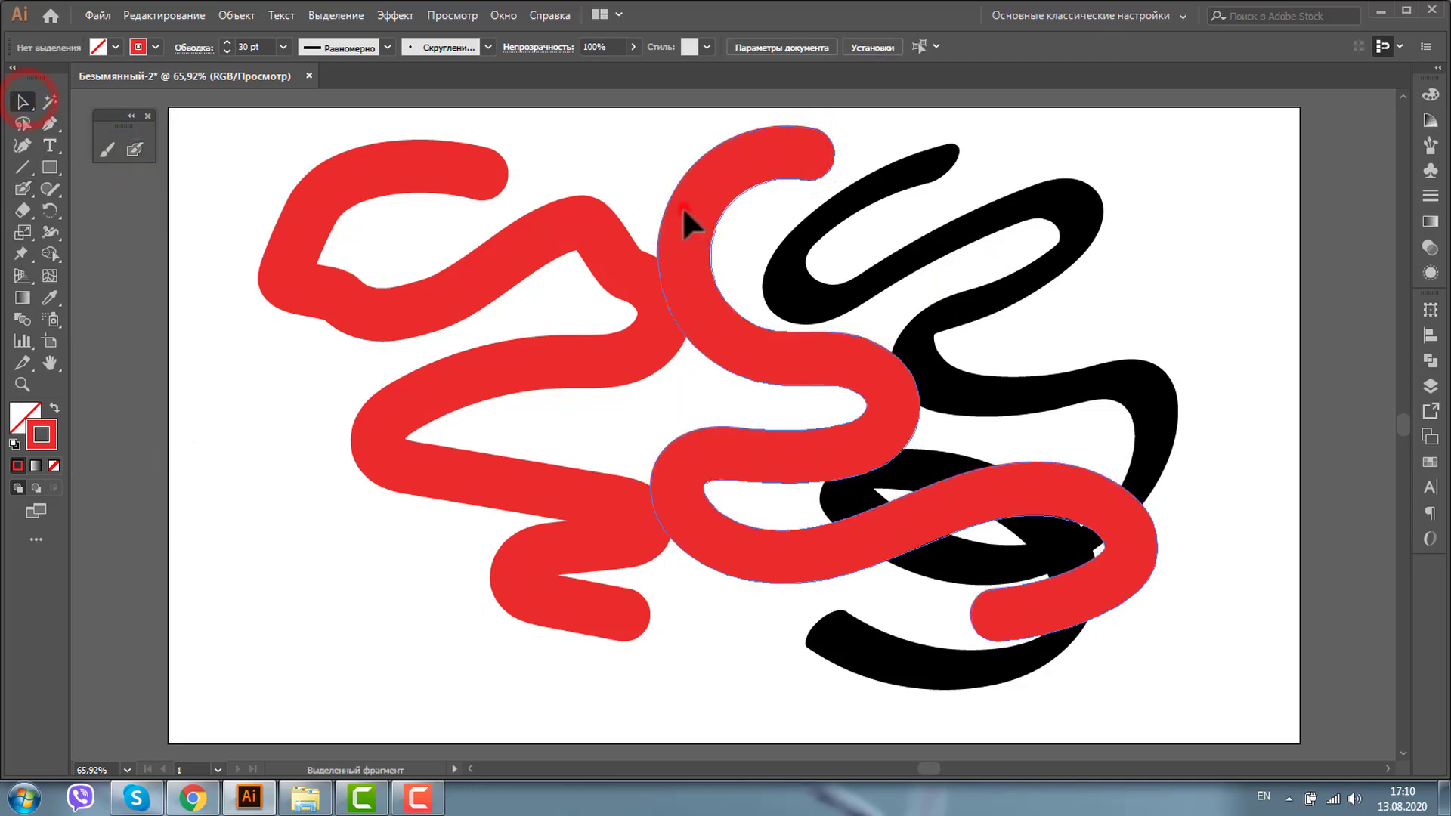
{"action": "left_click", "coordinate": [682, 207]}
{"action": "left_click", "coordinate": [25, 414]}
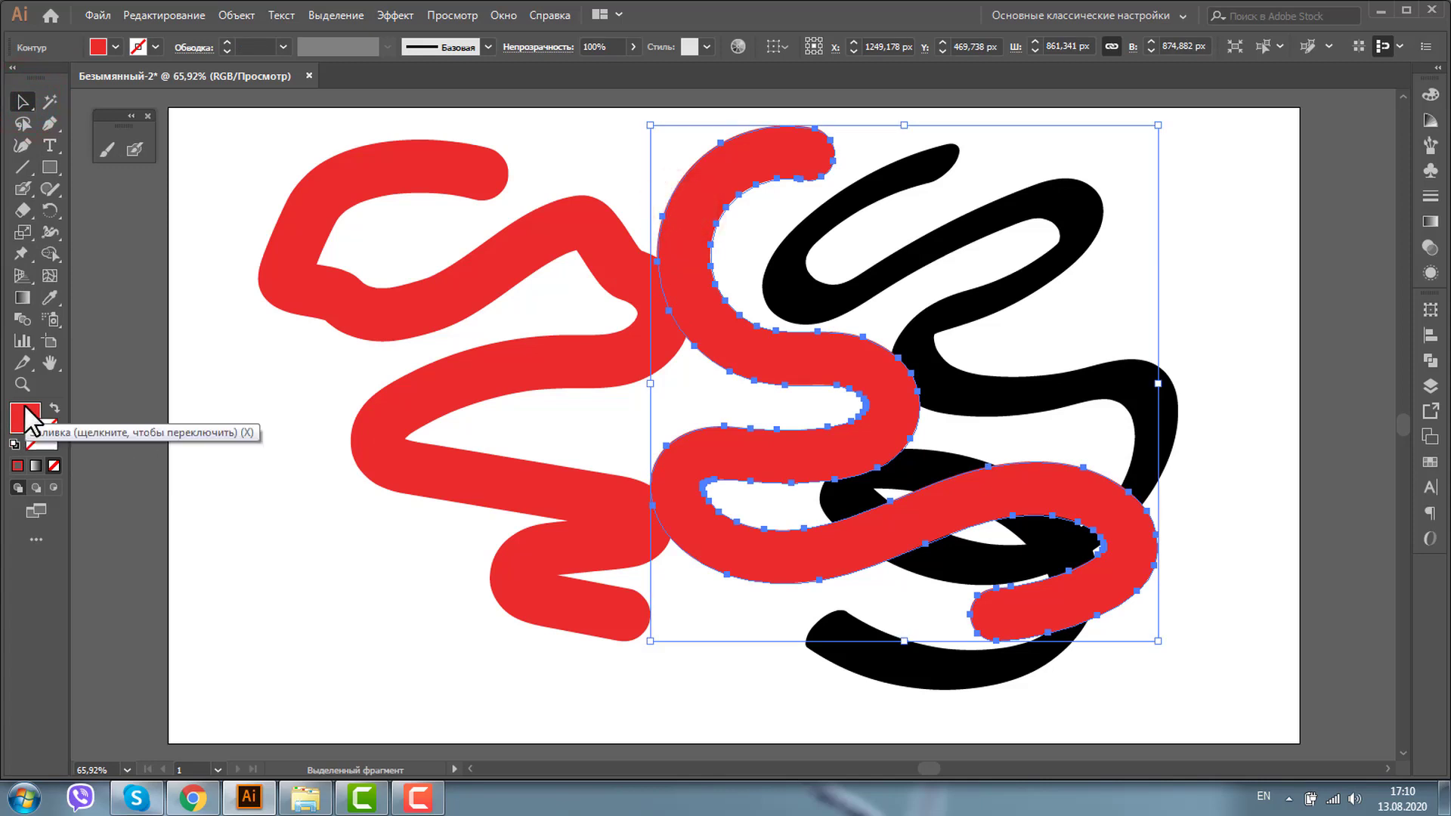
{"action": "key", "text": "Delete"}
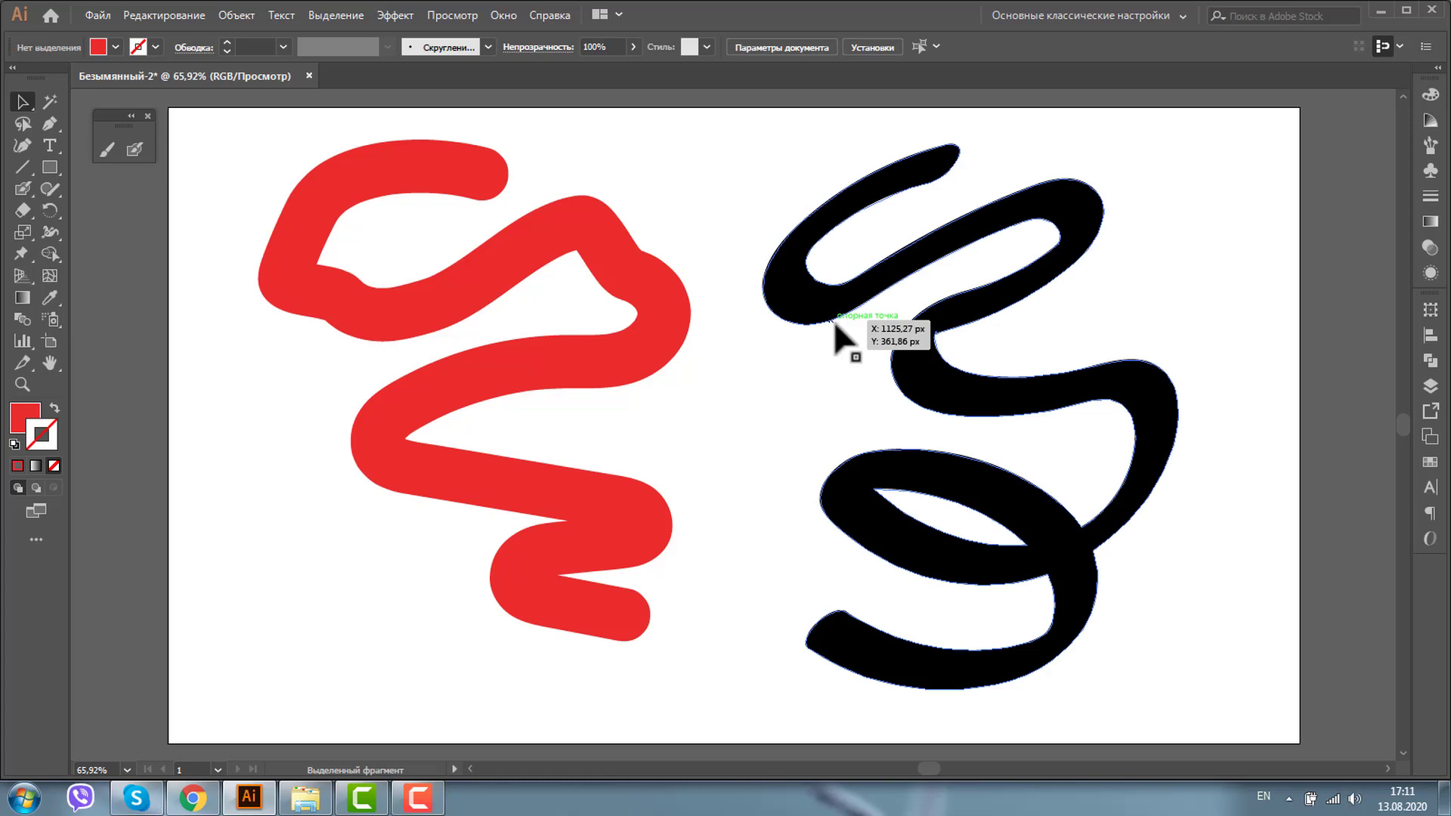
{"action": "key", "text": "ctrl+a"}
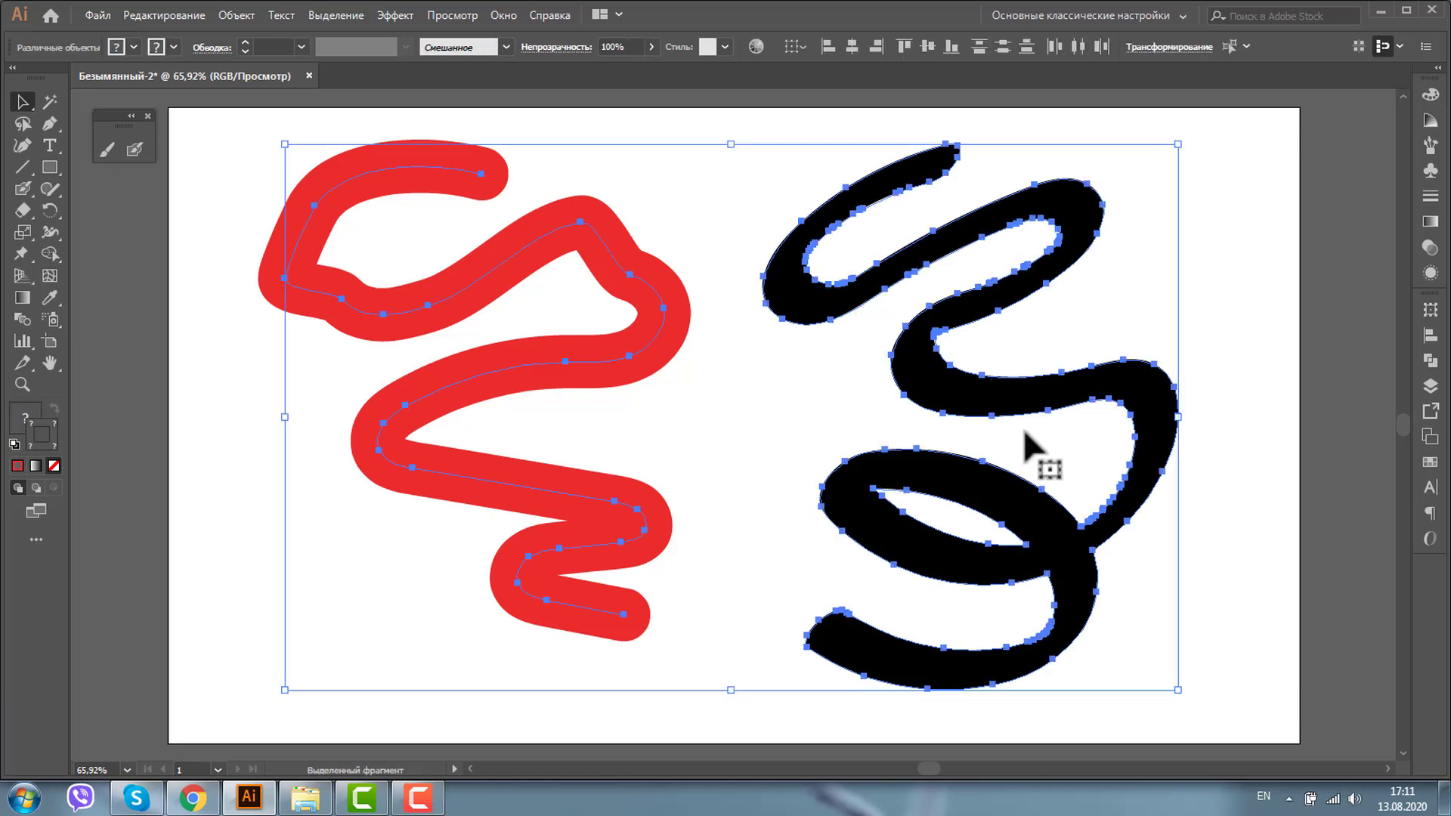
{"action": "key", "text": "Delete"}
Swap to a red fill and paint a thick red Blob Brush ring for the first lens
{"action": "left_click", "coordinate": [54, 408]}
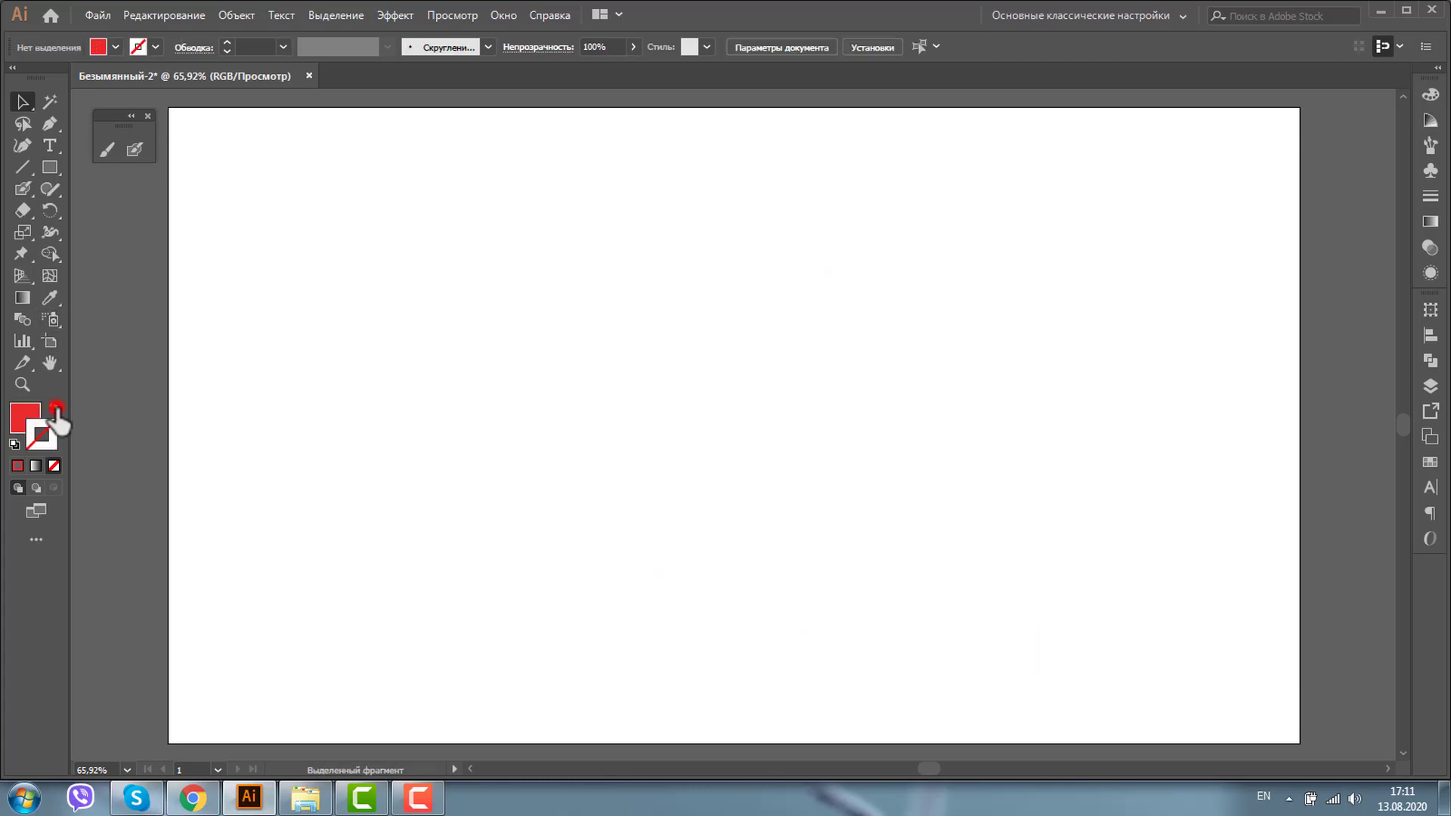
{"action": "left_click", "coordinate": [134, 149]}
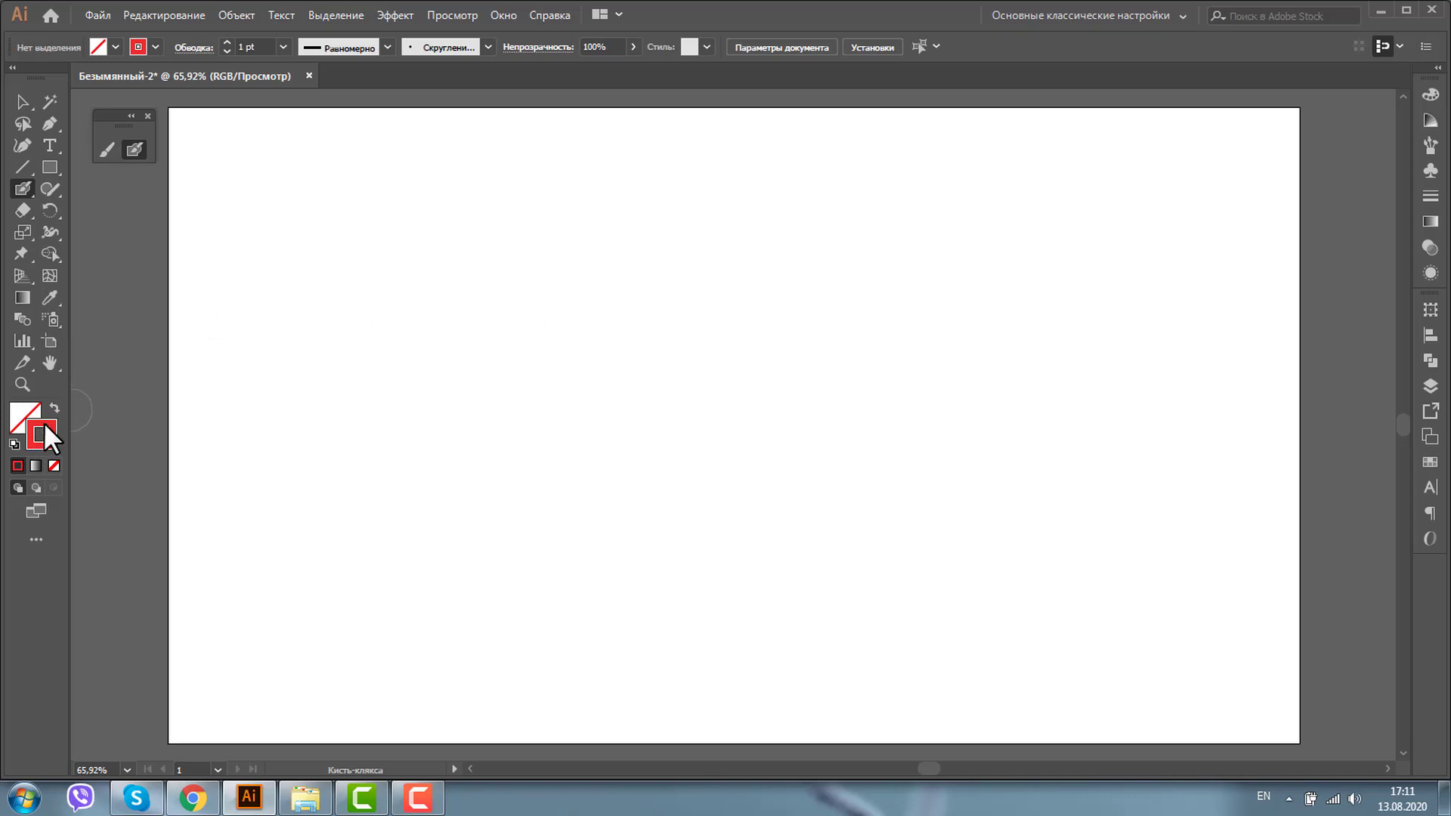
{"action": "mouse_move", "coordinate": [518, 336]}
{"action": "left_mouse_down"}
{"action": "mouse_move", "coordinate": [503, 325]}
{"action": "mouse_move", "coordinate": [295, 465]}
{"action": "mouse_move", "coordinate": [408, 599]}
{"action": "mouse_move", "coordinate": [593, 503]}
{"action": "left_mouse_up"}
{"action": "left_click_drag", "start_coordinate": [603, 451], "coordinate": [541, 326]}
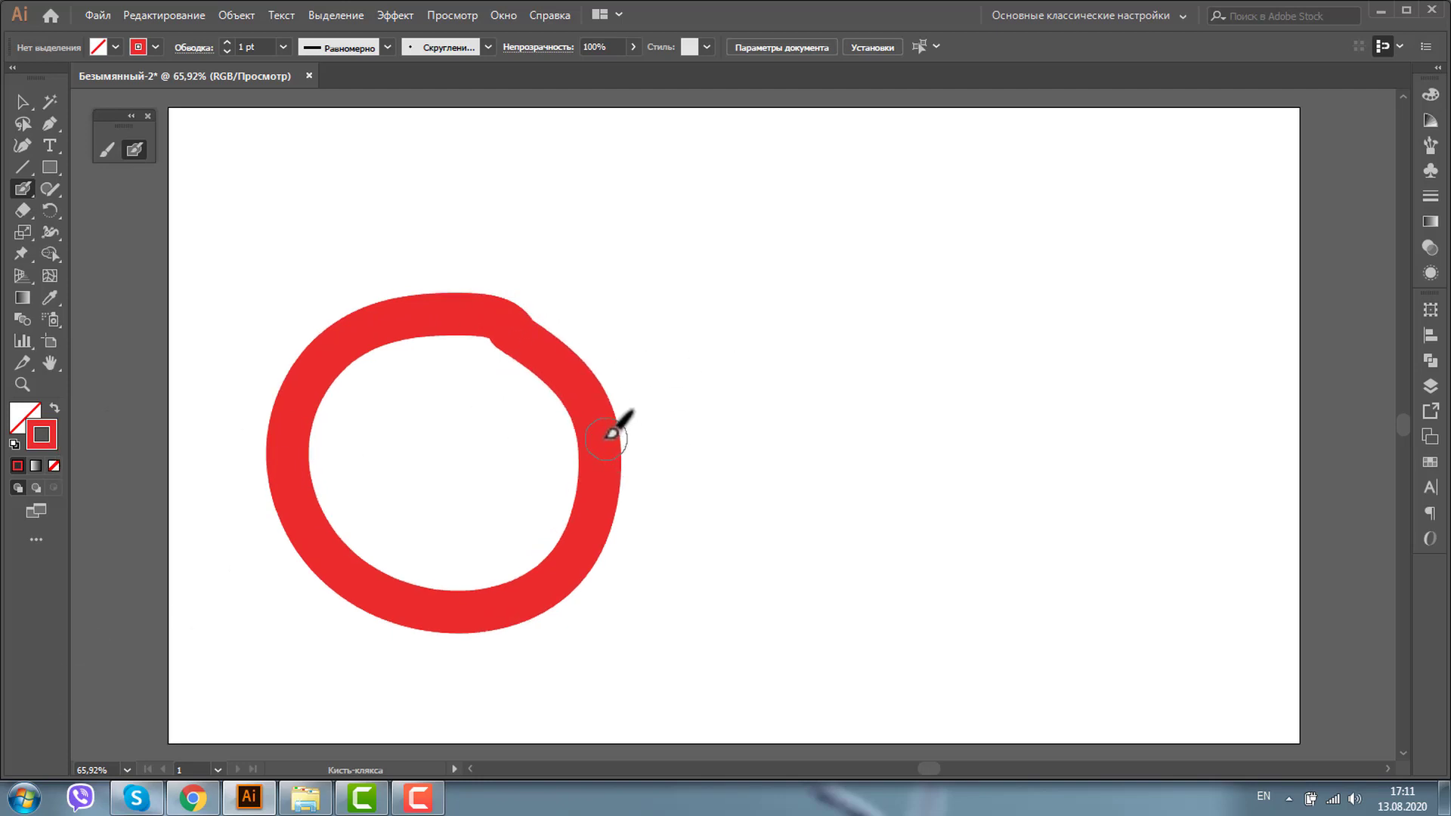
Add a bridge curving right and a hooked temple, then select the red glasses shape
{"action": "mouse_move", "coordinate": [608, 432]}
{"action": "left_mouse_down"}
{"action": "mouse_move", "coordinate": [673, 411]}
{"action": "mouse_move", "coordinate": [751, 447]}
{"action": "mouse_move", "coordinate": [762, 483]}
{"action": "left_mouse_up"}
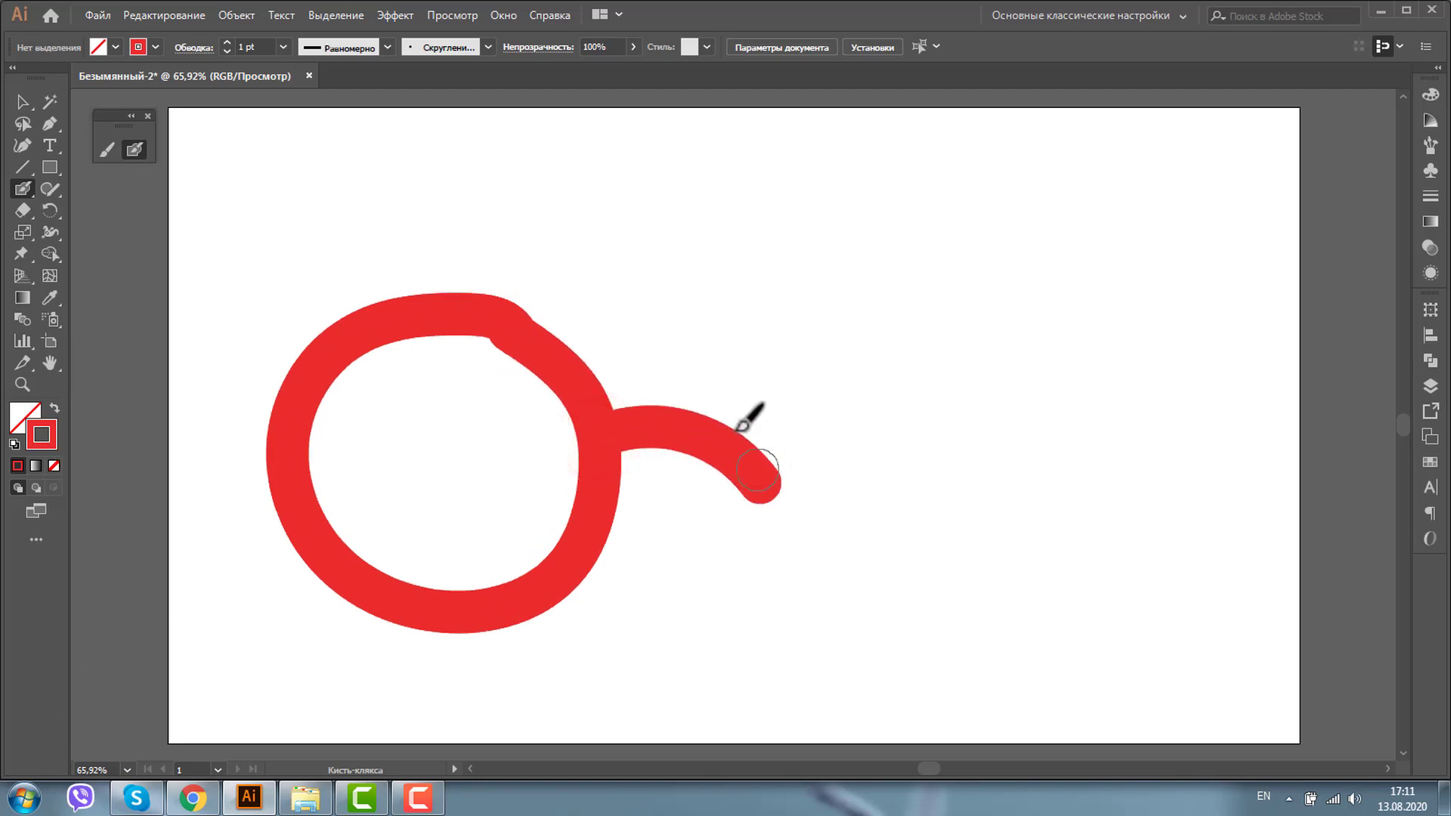
{"action": "mouse_move", "coordinate": [340, 338]}
{"action": "left_mouse_down"}
{"action": "mouse_move", "coordinate": [421, 259]}
{"action": "mouse_move", "coordinate": [625, 162]}
{"action": "mouse_move", "coordinate": [687, 189]}
{"action": "mouse_move", "coordinate": [674, 233]}
{"action": "left_mouse_up"}
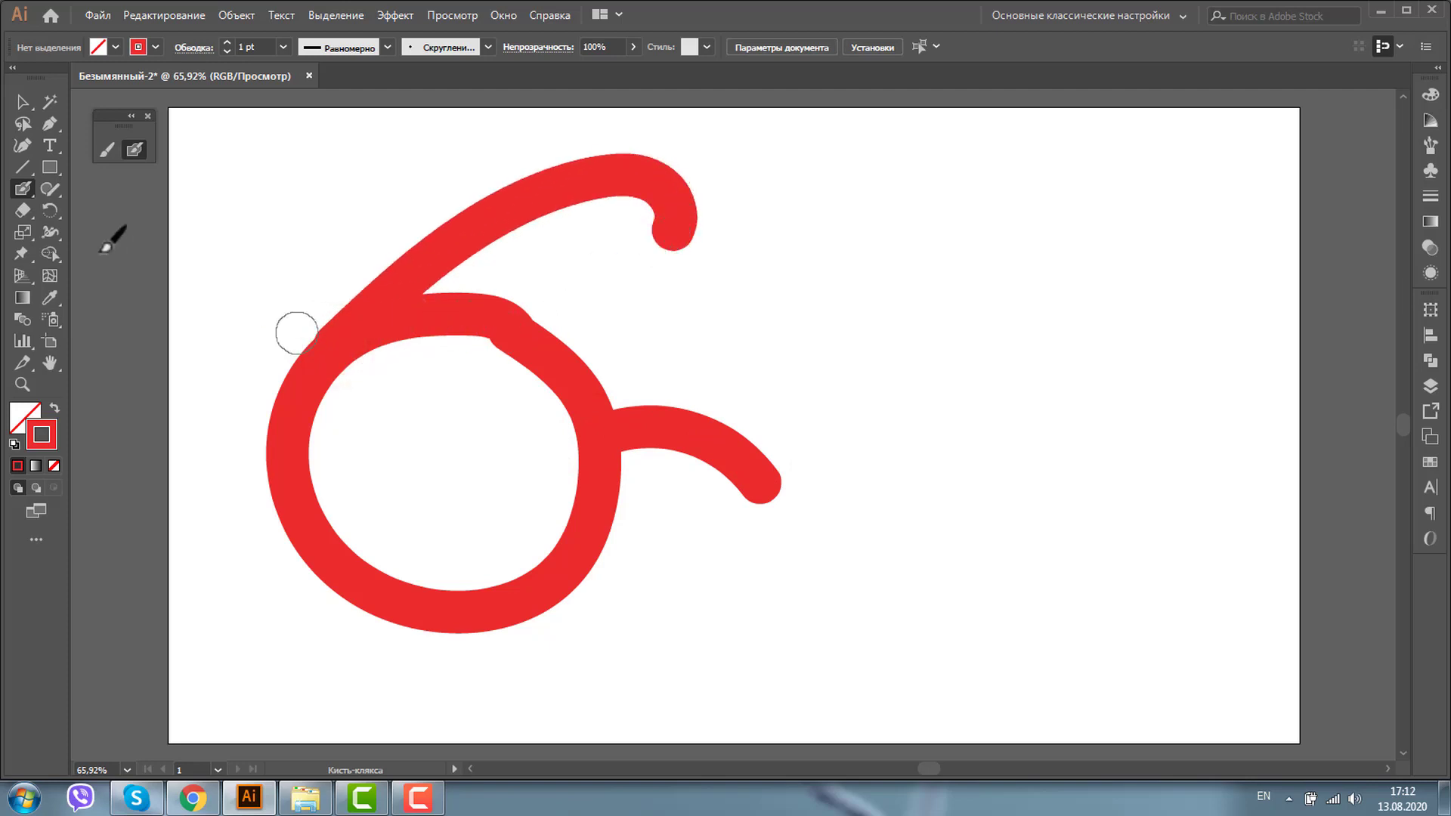
{"action": "left_click", "coordinate": [25, 103]}
{"action": "left_click", "coordinate": [363, 314]}
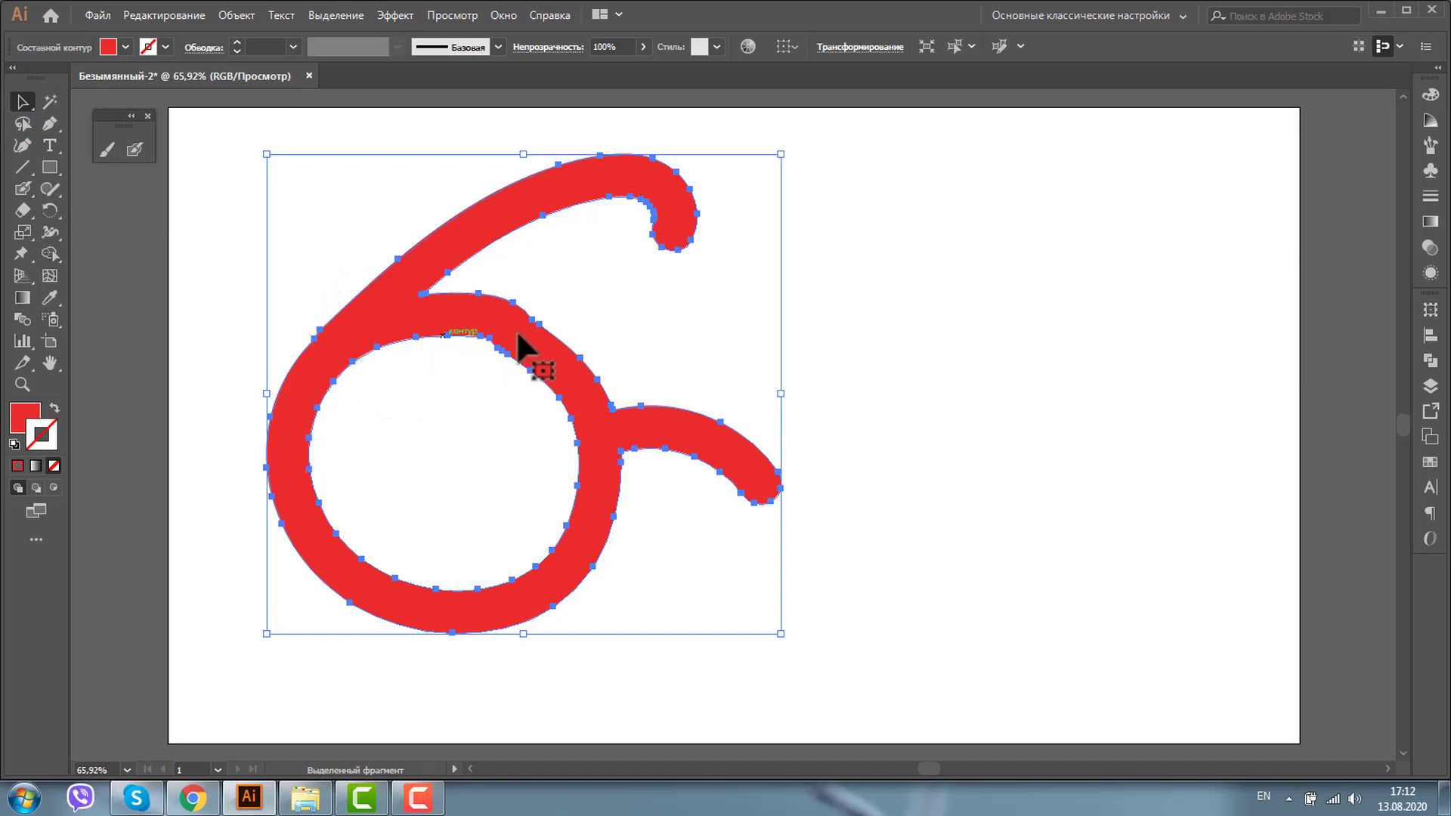
Deselect, then paint a blue Blob Brush lens loop beside the red bridge
{"action": "left_click", "coordinate": [470, 342]}
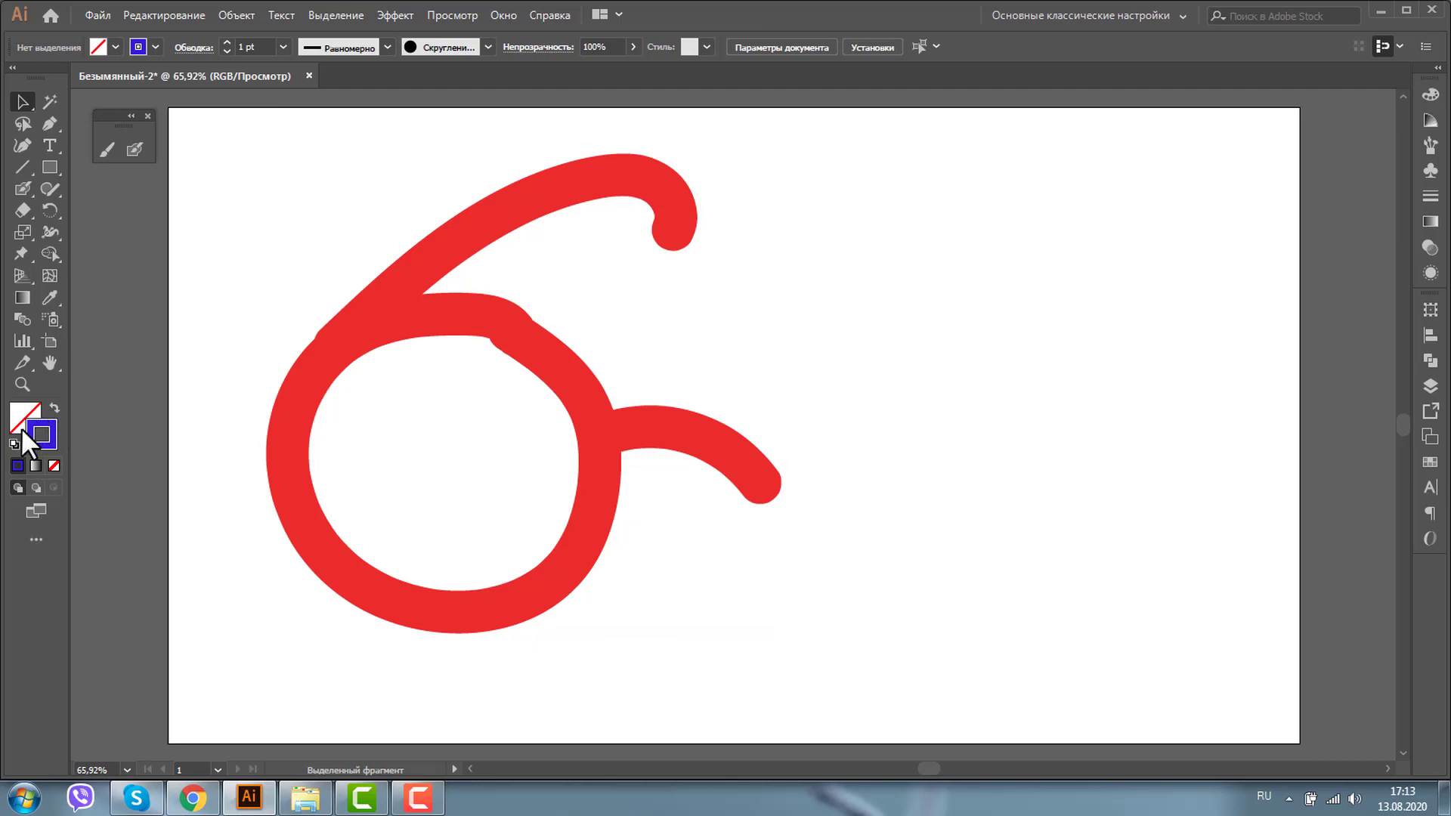
{"action": "left_click", "coordinate": [134, 149]}
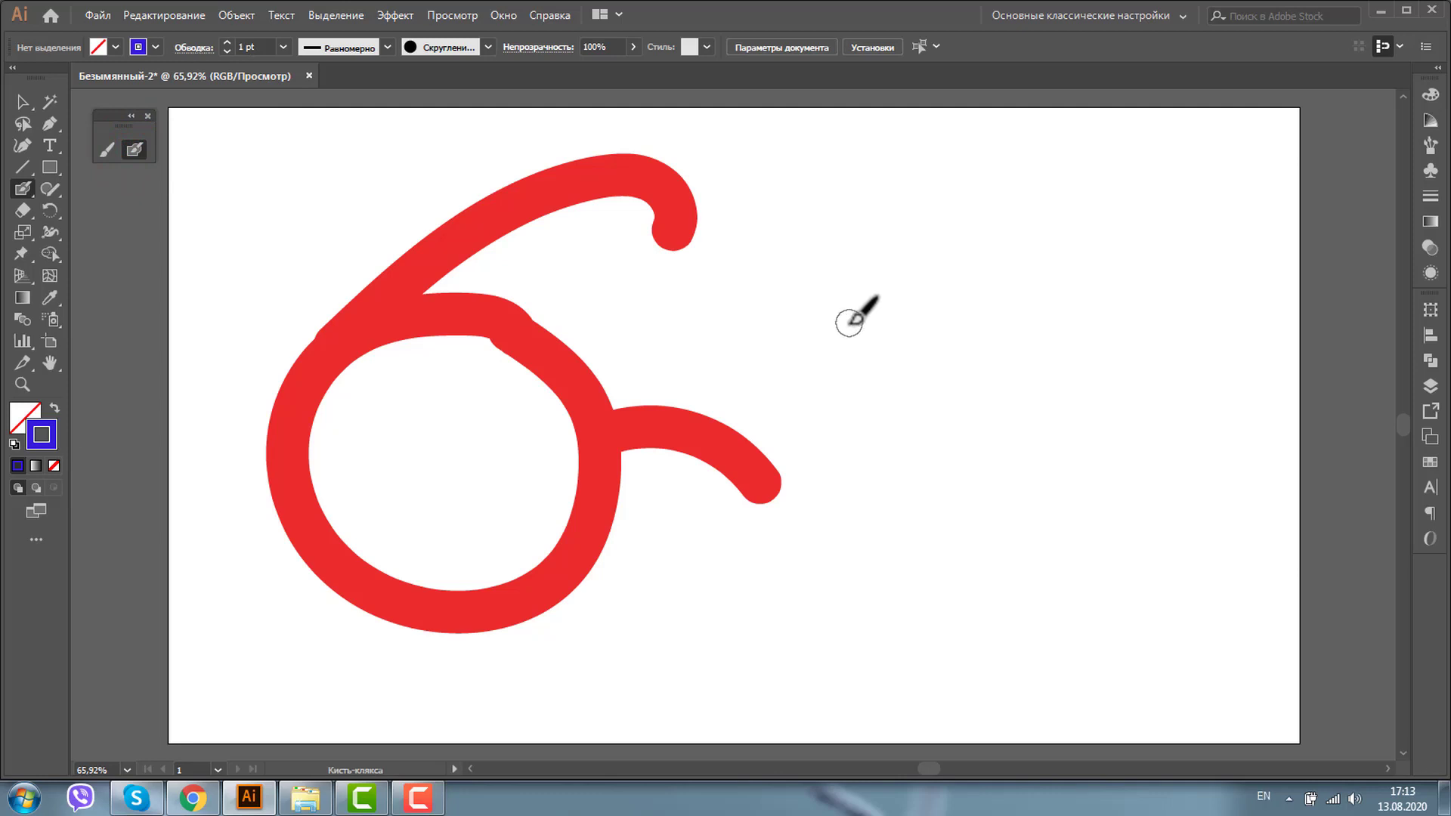
{"action": "mouse_move", "coordinate": [988, 425]}
{"action": "left_mouse_down"}
{"action": "mouse_move", "coordinate": [794, 448]}
{"action": "mouse_move", "coordinate": [1067, 555]}
{"action": "left_mouse_up"}
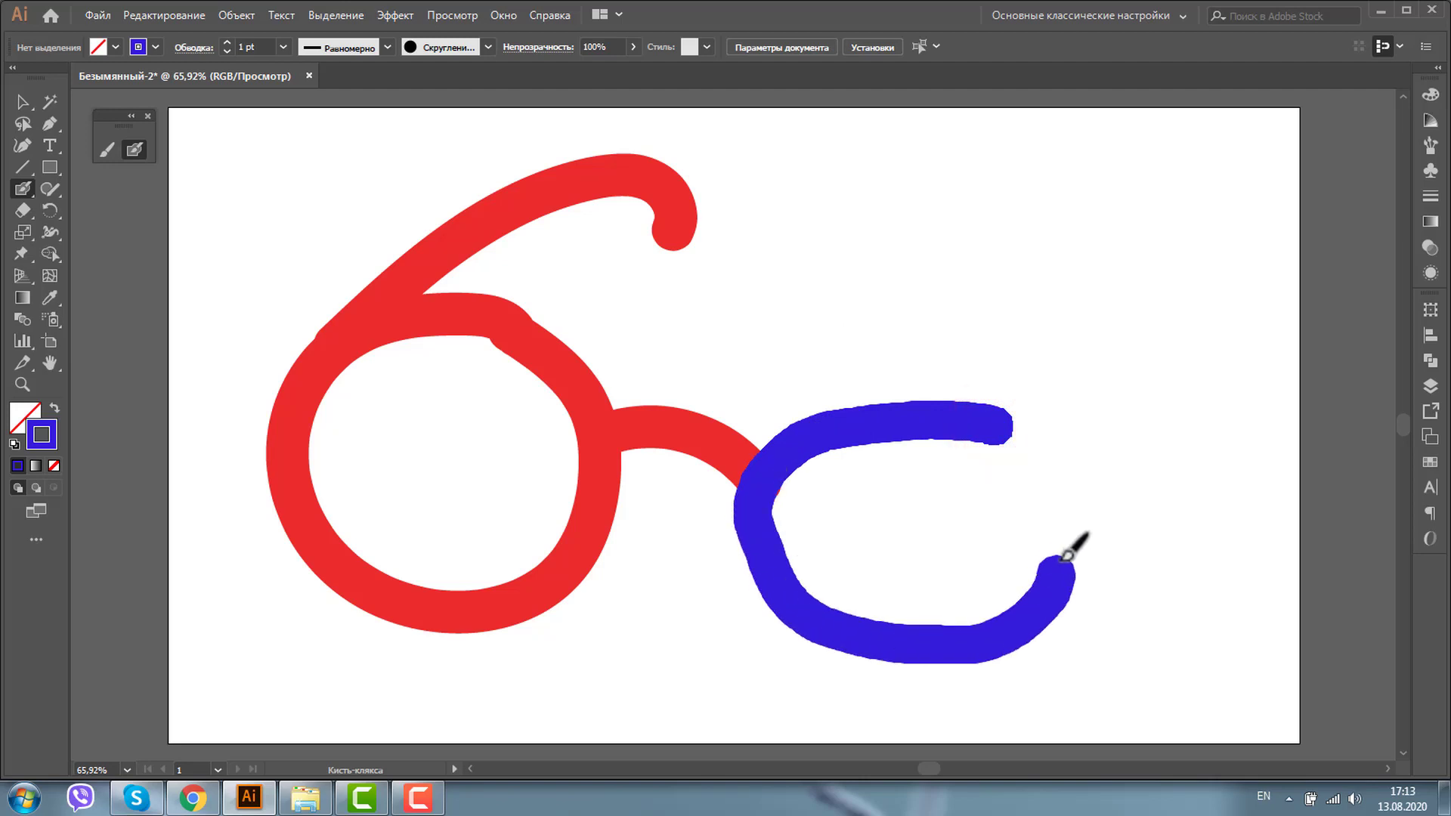
{"action": "left_click_drag", "start_coordinate": [1067, 556], "coordinate": [1006, 412]}
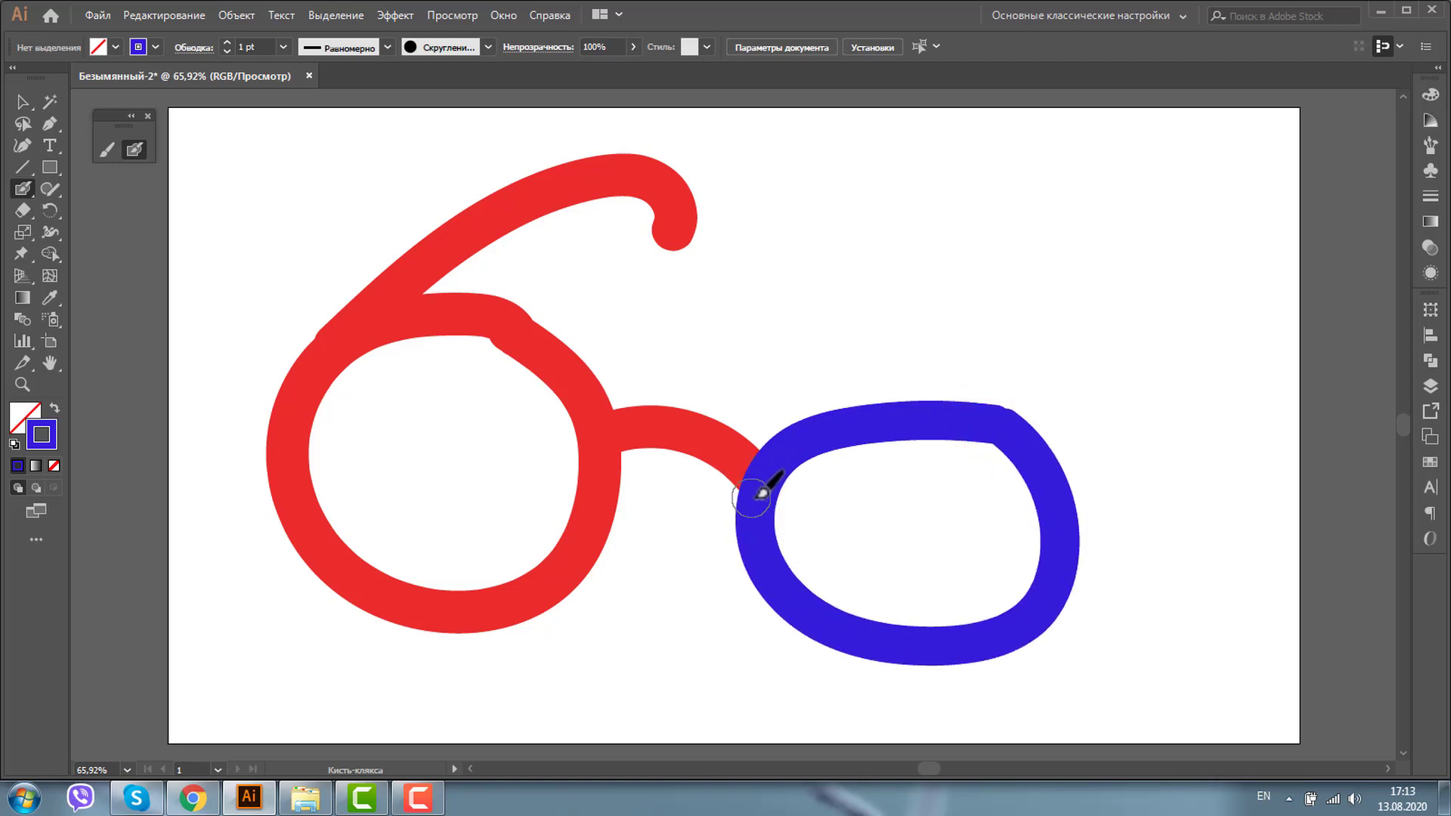
Select the blue lens loop and paint a thin blue temple curving up to the right
{"action": "left_click", "coordinate": [22, 101]}
{"action": "left_click", "coordinate": [861, 420]}
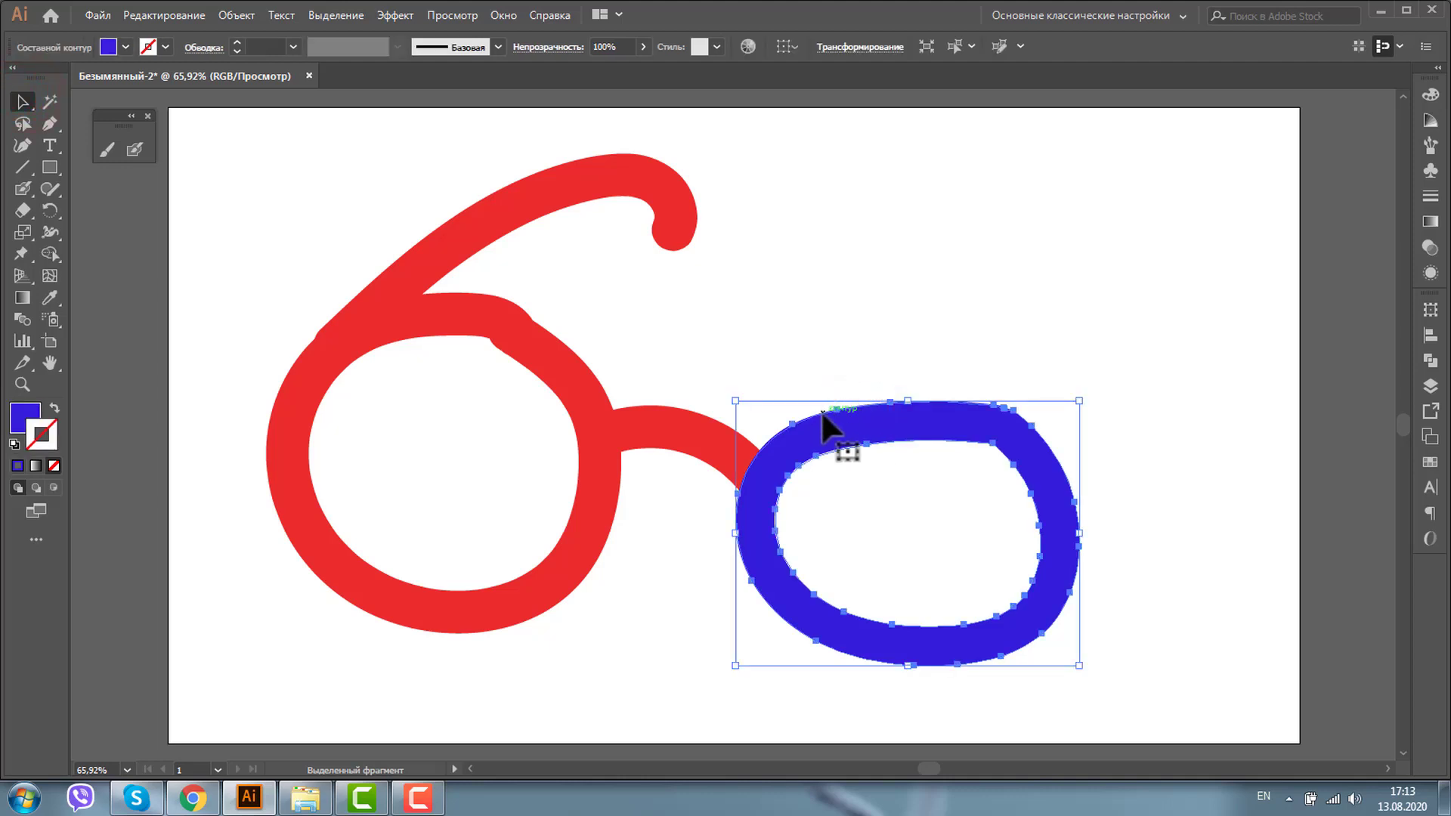
{"action": "left_click", "coordinate": [907, 356]}
{"action": "left_click", "coordinate": [852, 424]}
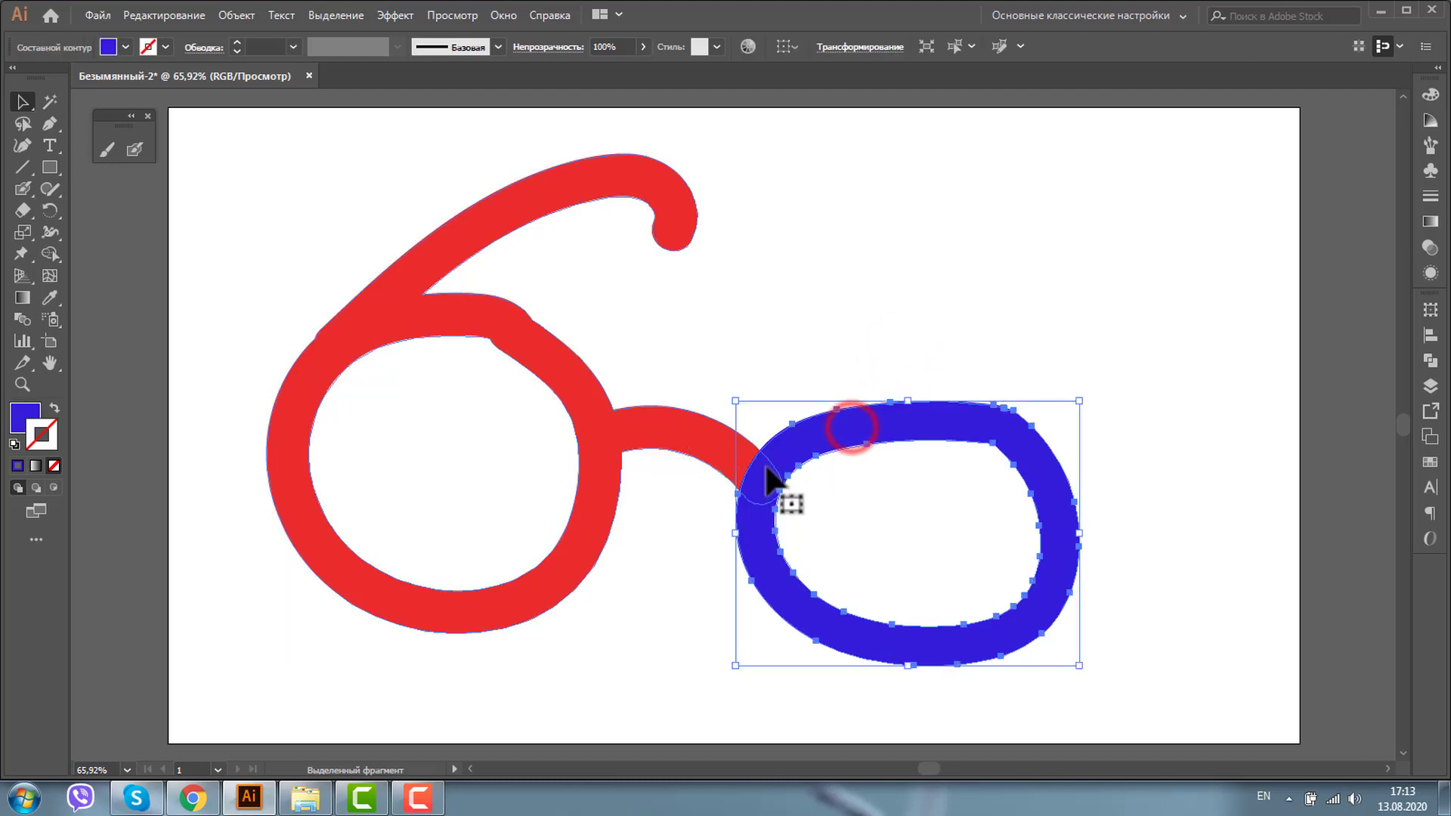
{"action": "left_click", "coordinate": [134, 149]}
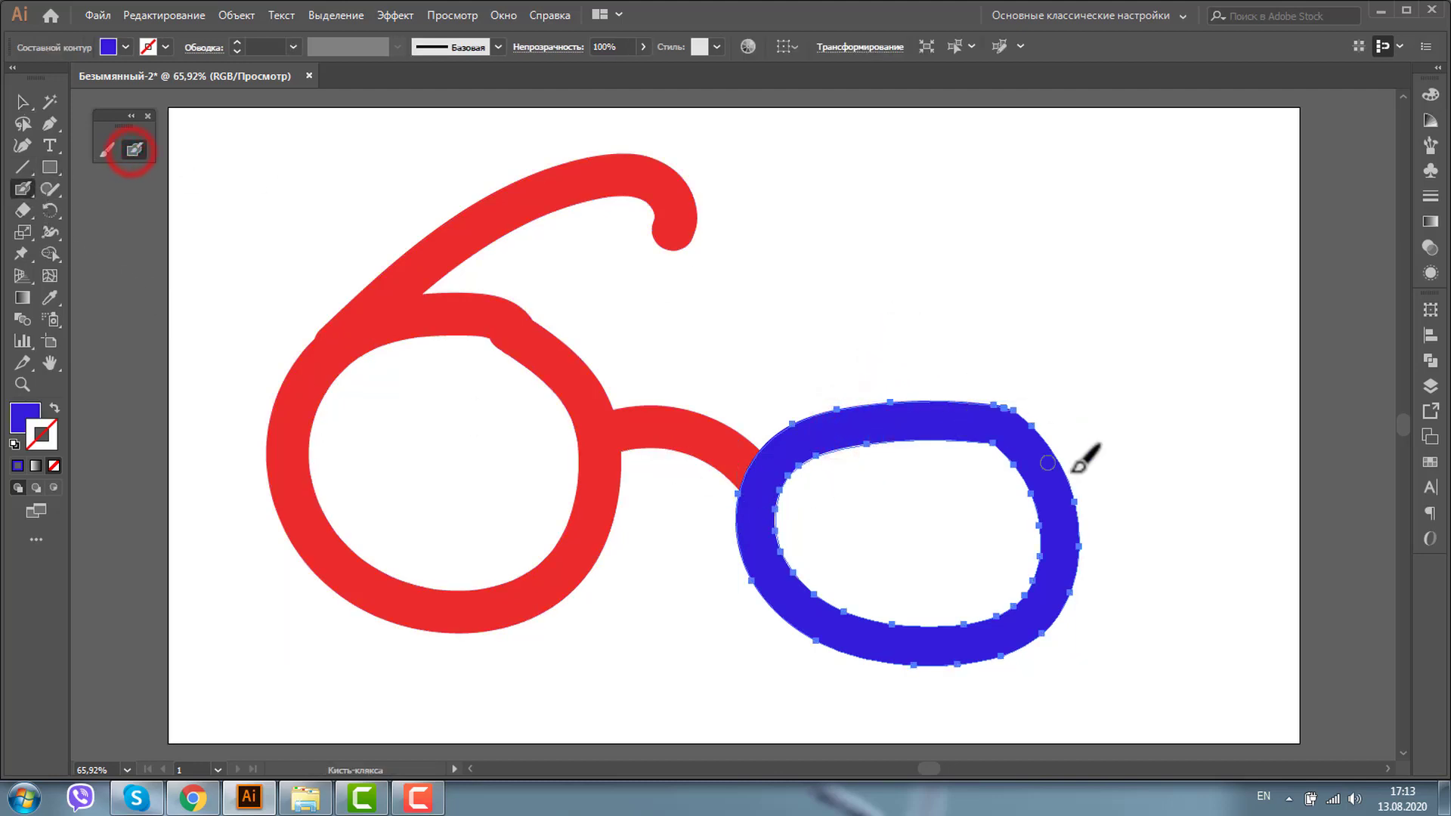
{"action": "mouse_move", "coordinate": [1054, 457]}
{"action": "left_mouse_down"}
{"action": "mouse_move", "coordinate": [1240, 254]}
{"action": "mouse_move", "coordinate": [1241, 329]}
{"action": "left_mouse_up"}
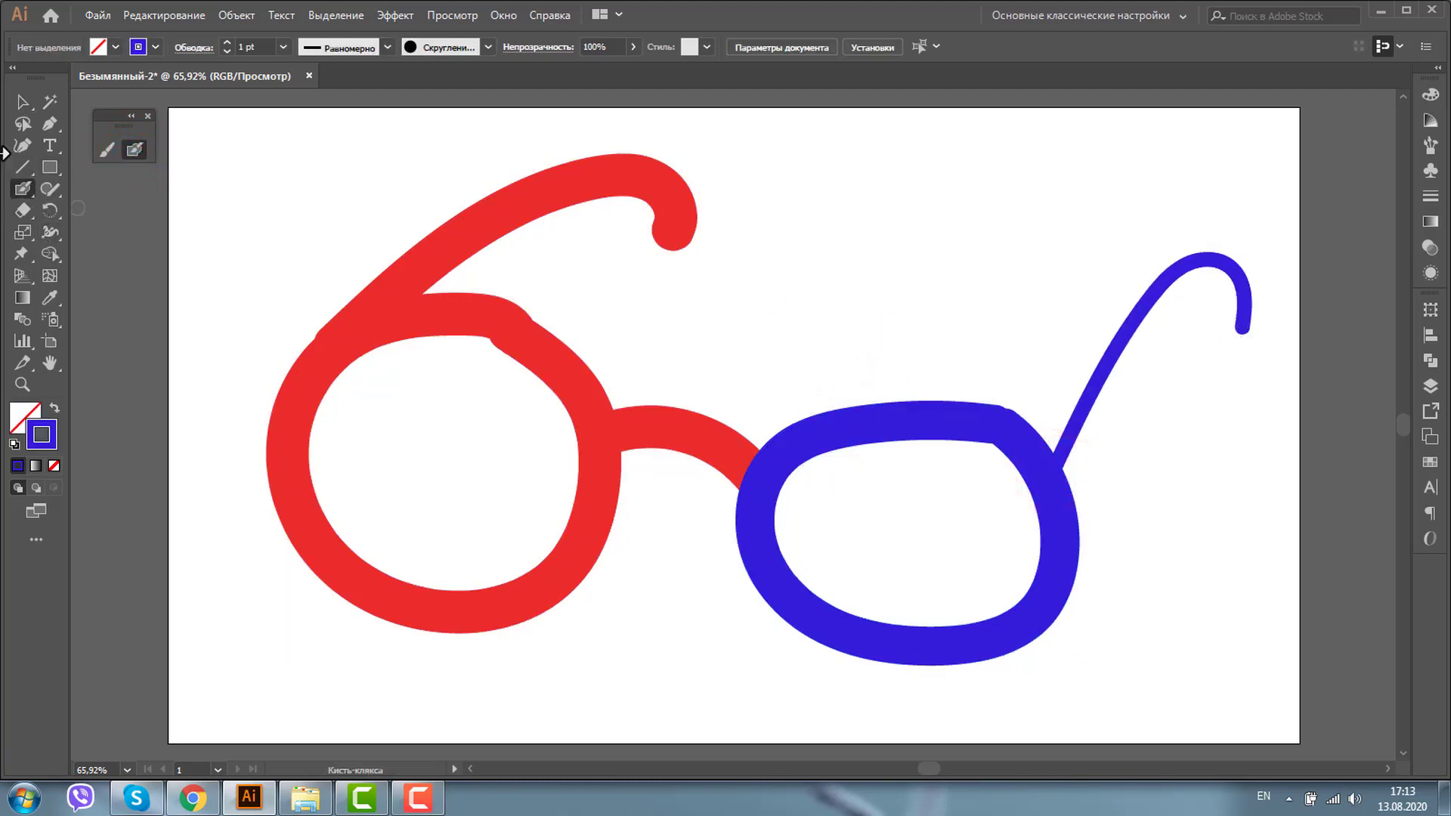
Select both the red and blue glasses shapes and Unite them in Pathfinder
{"action": "left_click", "coordinate": [20, 103]}
{"action": "left_click", "coordinate": [1016, 446]}
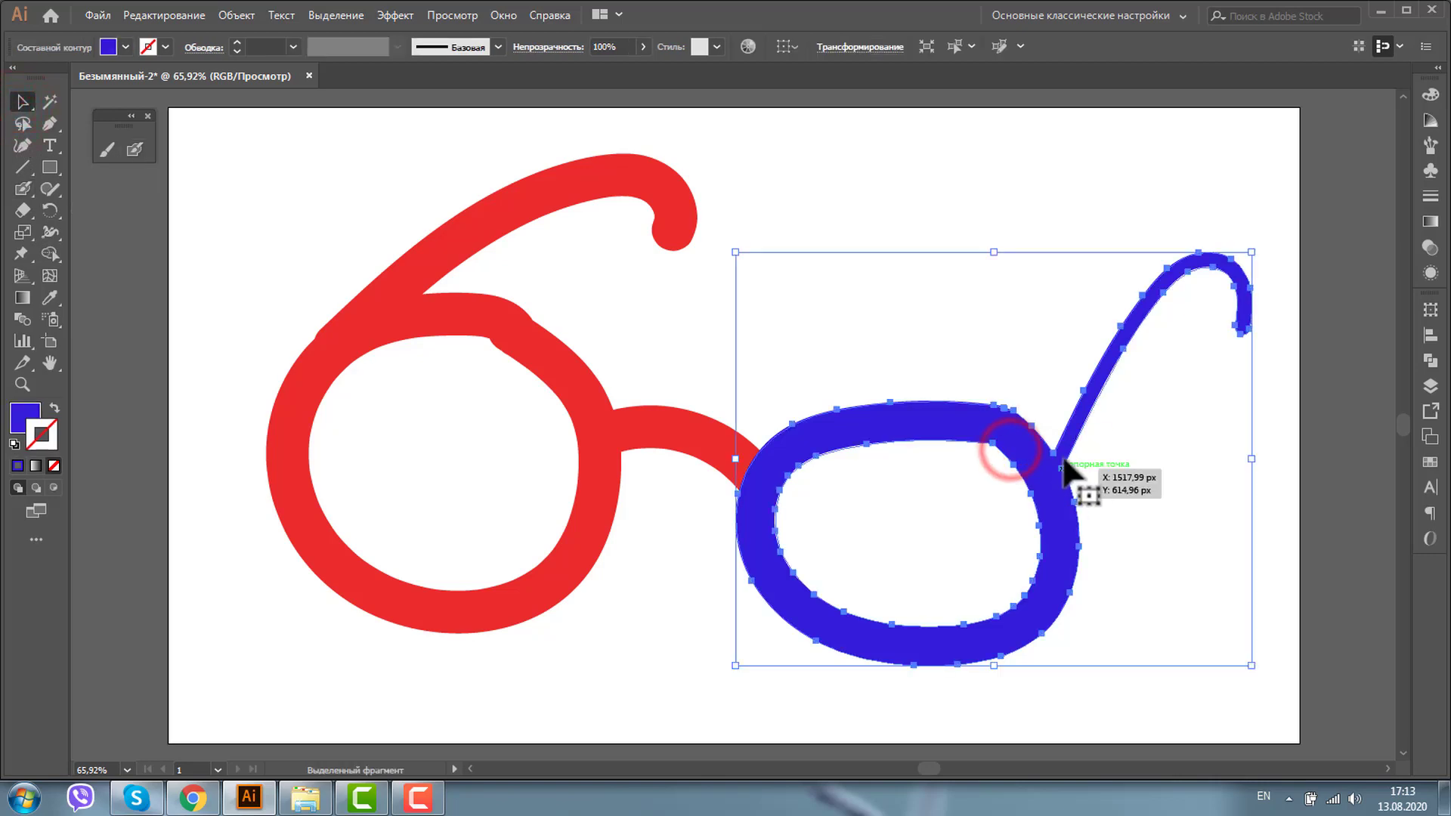
{"action": "left_click", "coordinate": [508, 314]}
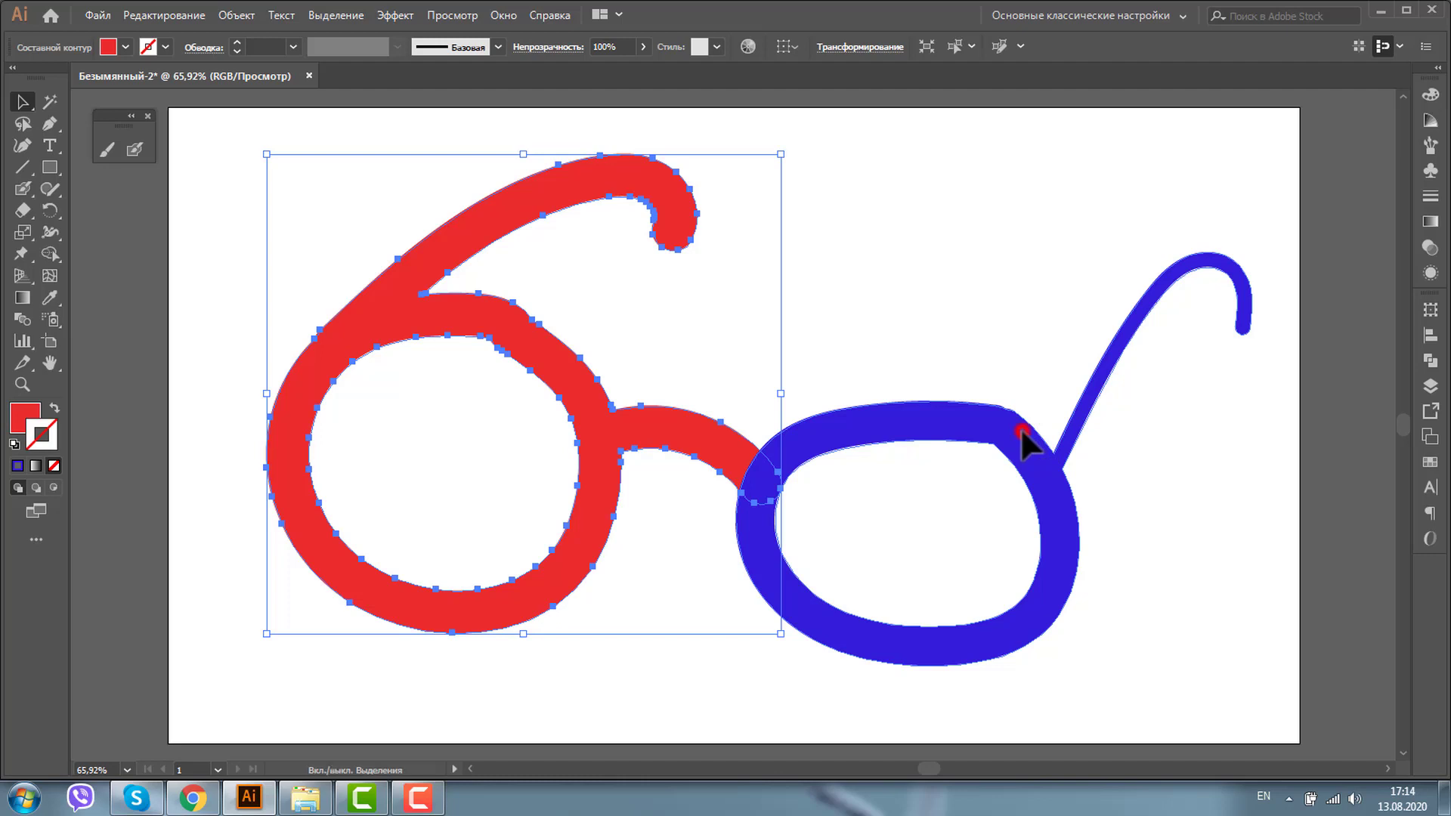
{"action": "left_click", "coordinate": [1021, 428], "text": "shift"}
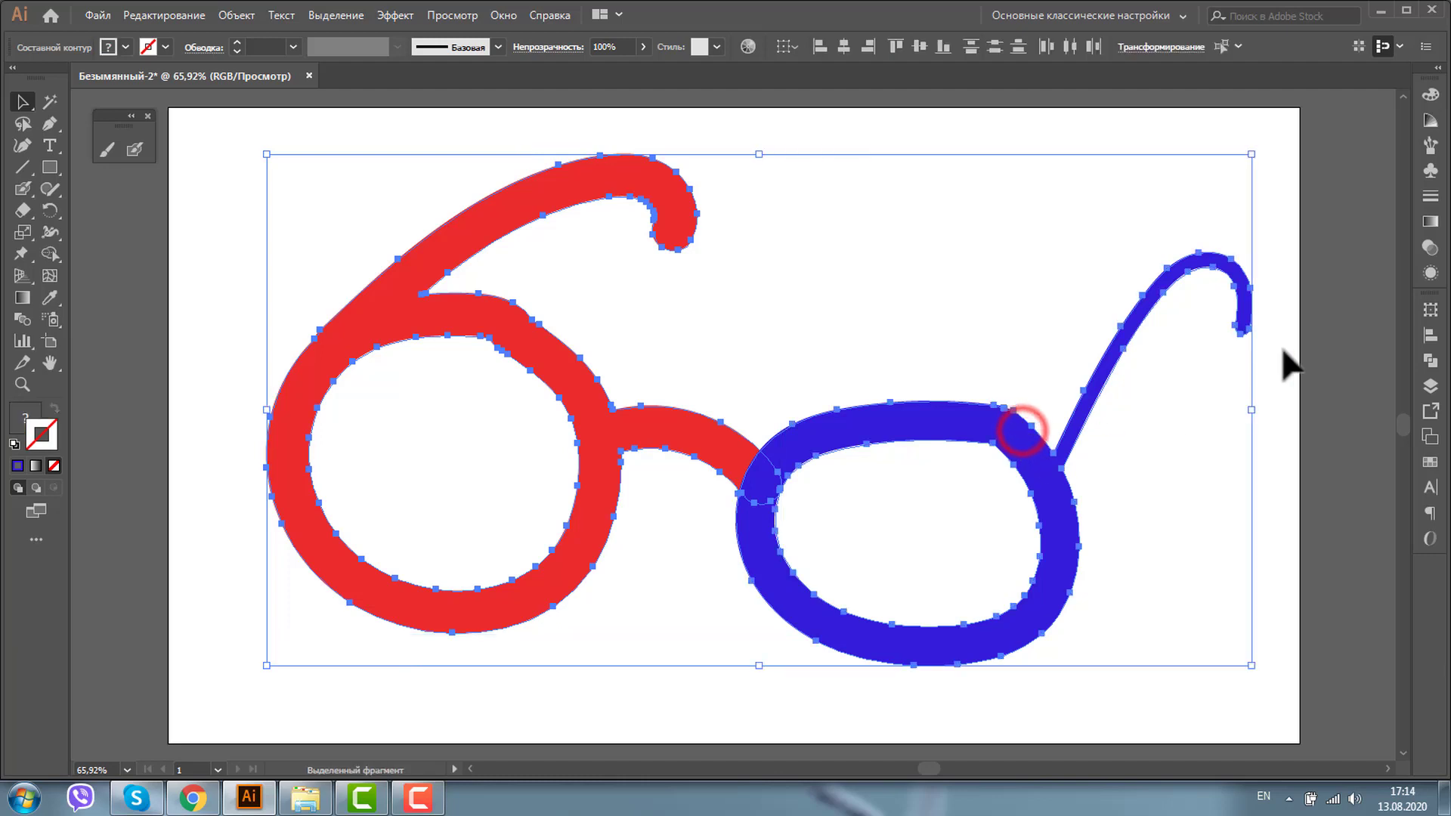
{"action": "left_click", "coordinate": [1430, 361]}
{"action": "left_click", "coordinate": [1219, 349]}
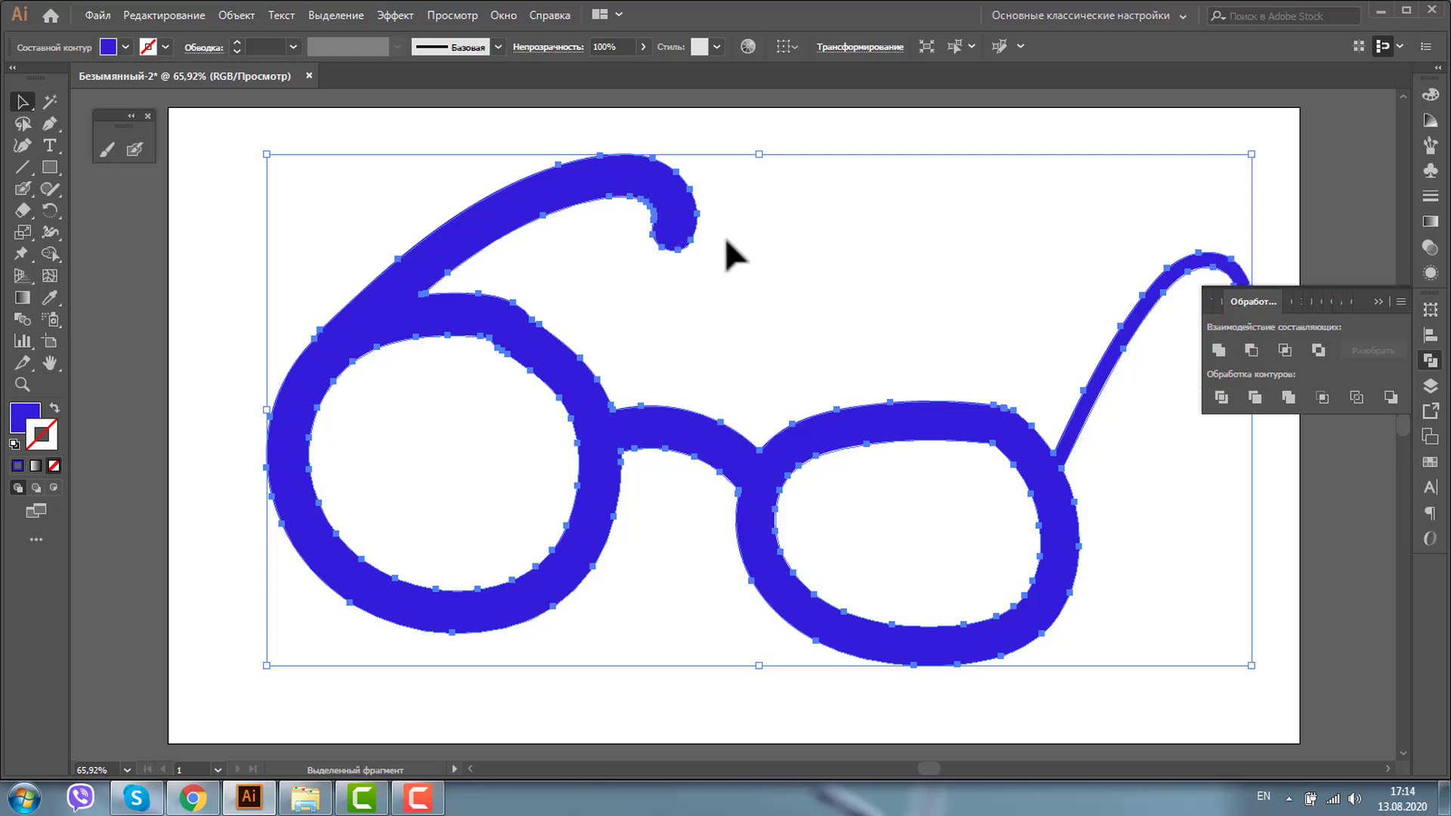
Simplify the glasses path at 74% curve precision, reducing 138 anchor points to 58
{"action": "left_click", "coordinate": [246, 21]}
{"action": "mouse_move", "coordinate": [263, 430]}
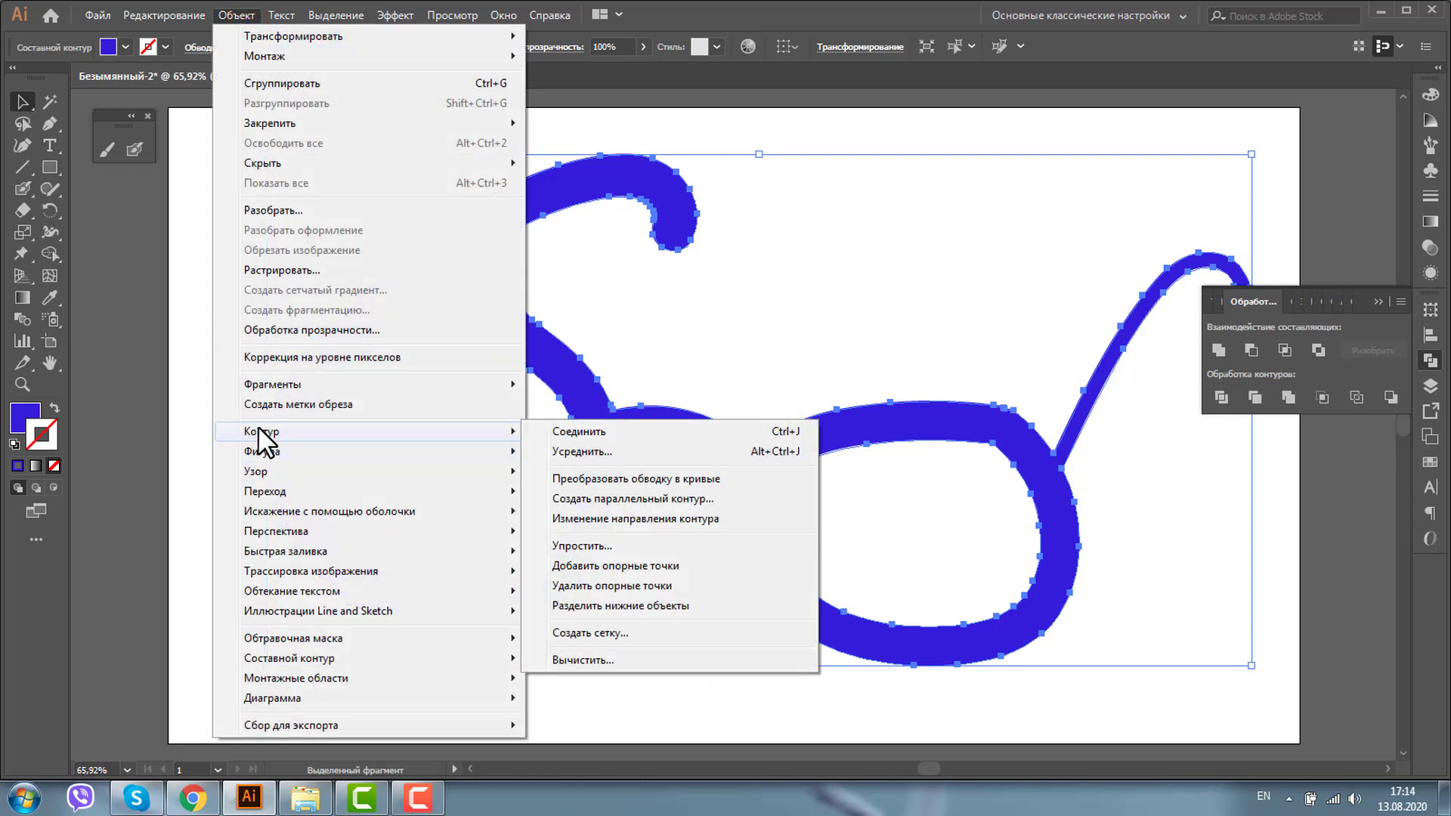
{"action": "left_click", "coordinate": [582, 545]}
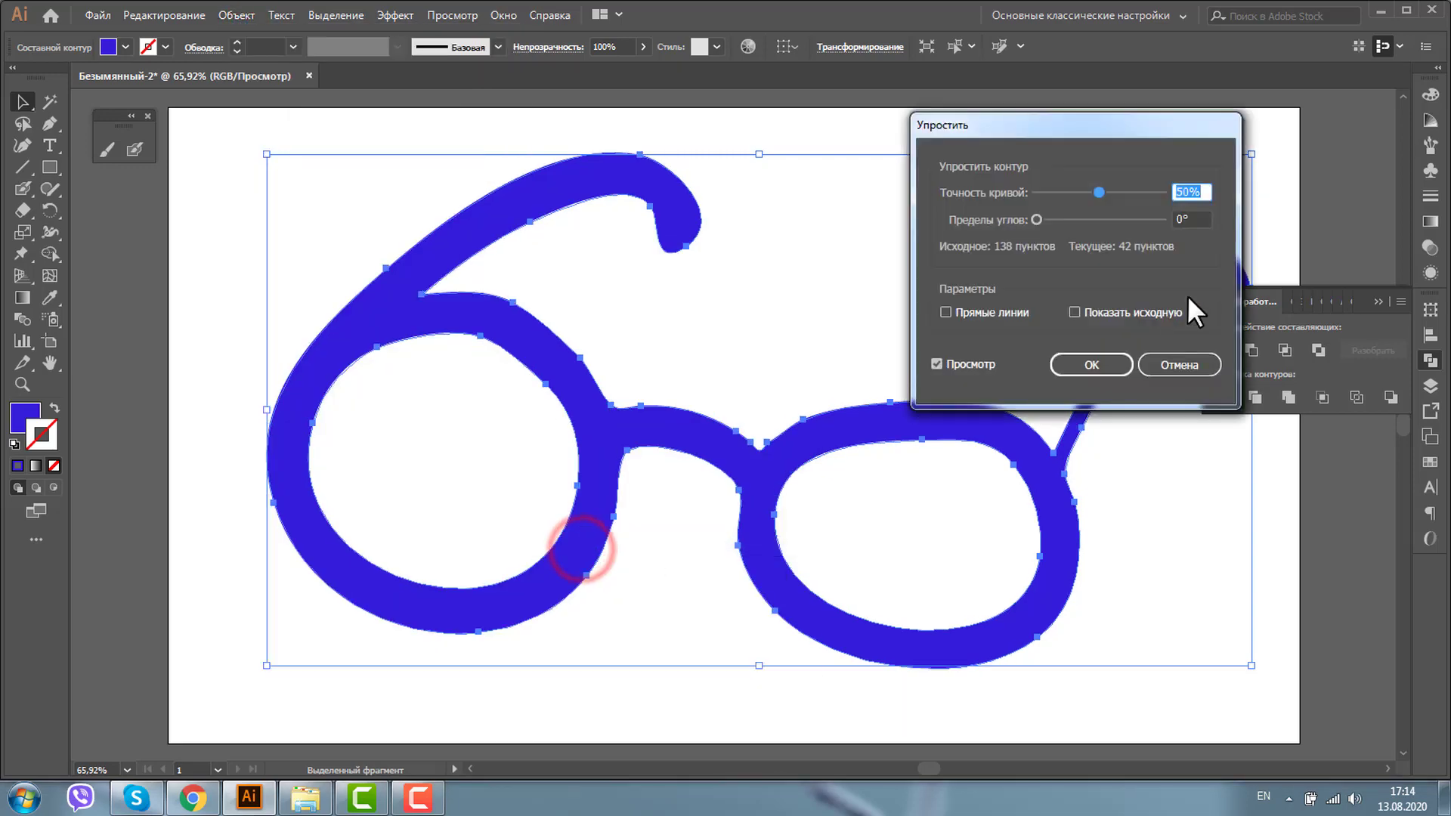
{"action": "left_click_drag", "start_coordinate": [1128, 130], "coordinate": [1136, 93]}
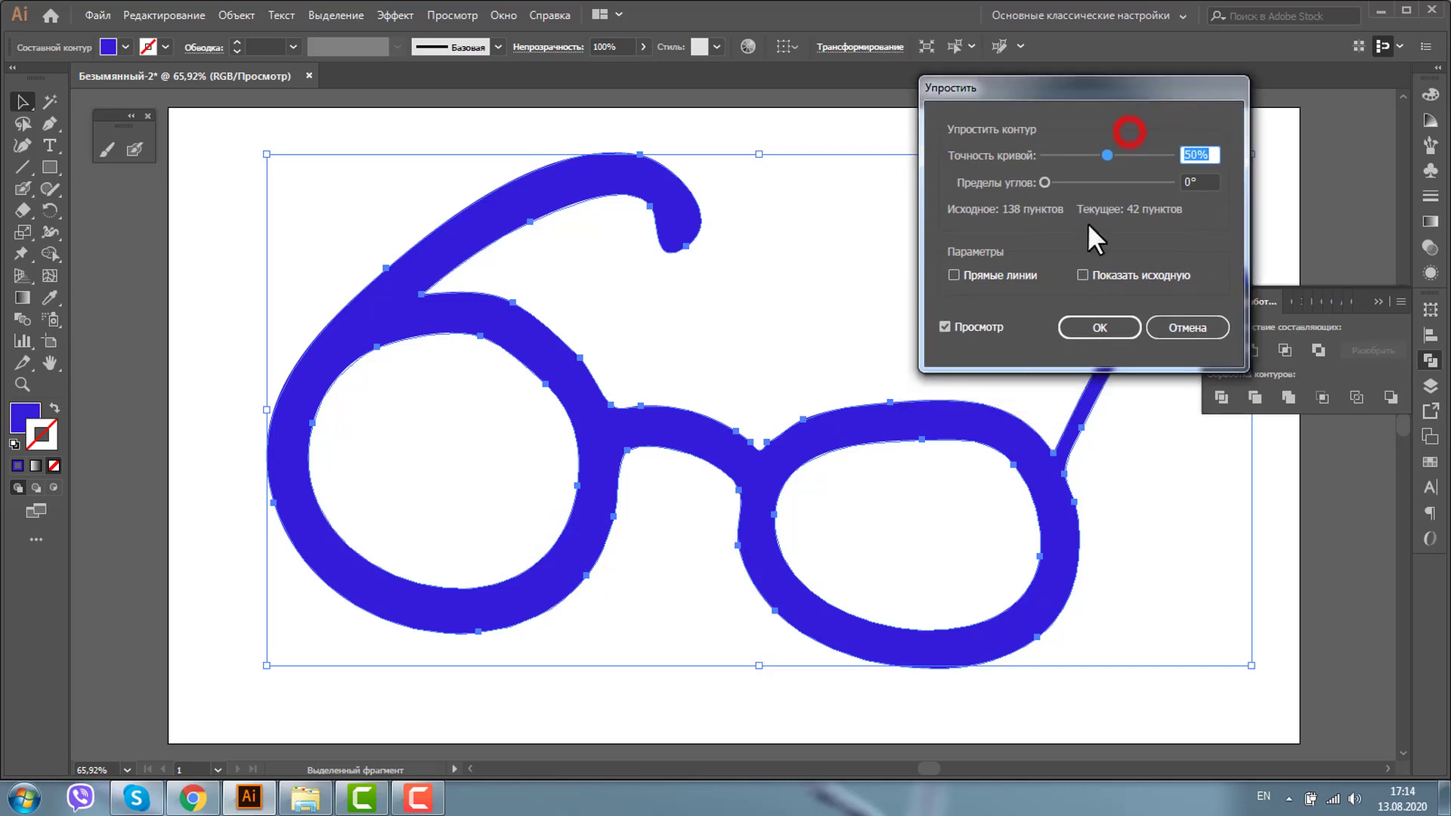
{"action": "left_click_drag", "start_coordinate": [1107, 155], "coordinate": [1122, 154]}
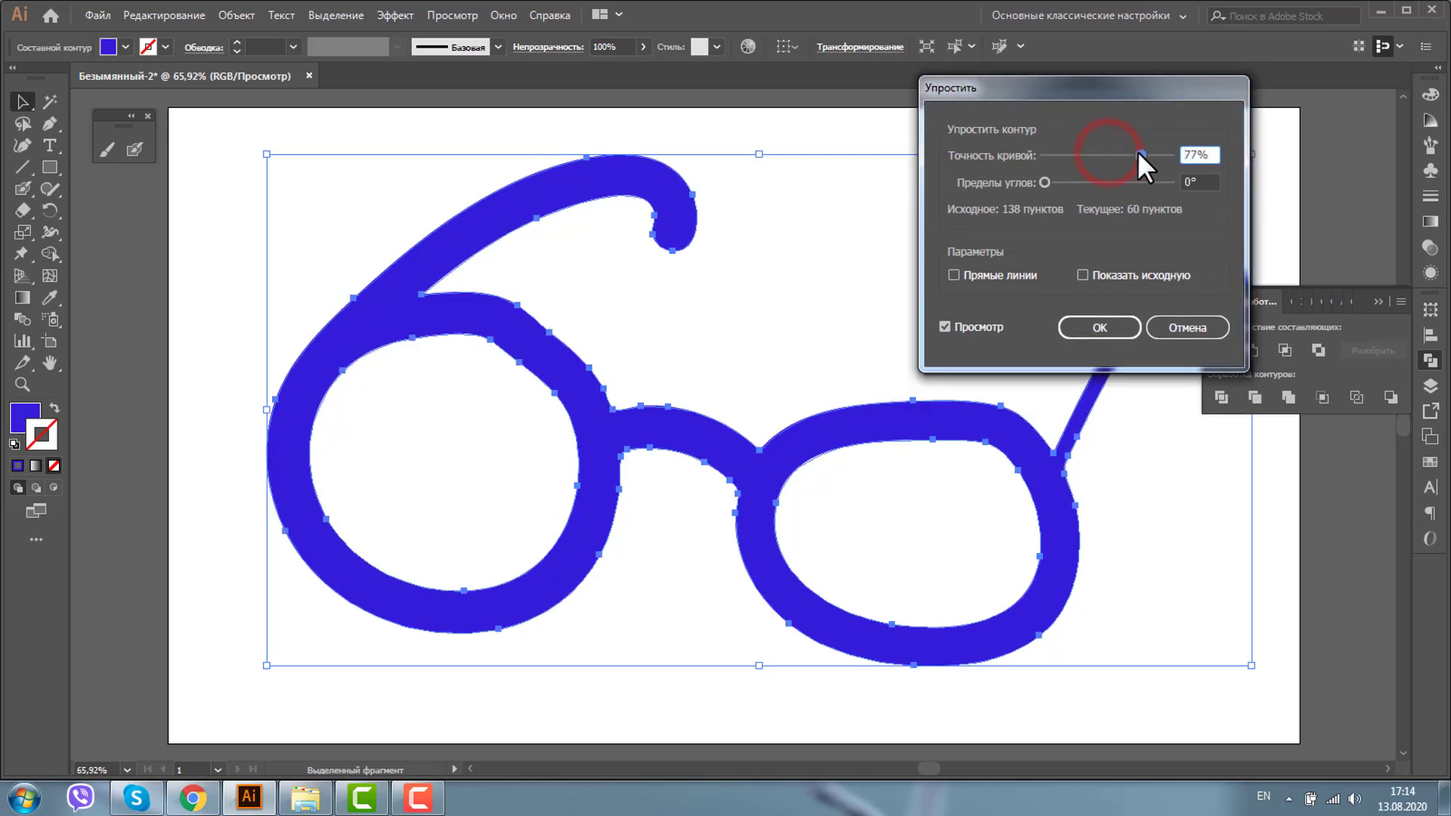
{"action": "mouse_move", "coordinate": [1137, 153]}
{"action": "left_mouse_down"}
{"action": "mouse_move", "coordinate": [1076, 154]}
{"action": "mouse_move", "coordinate": [1137, 153]}
{"action": "left_mouse_up"}
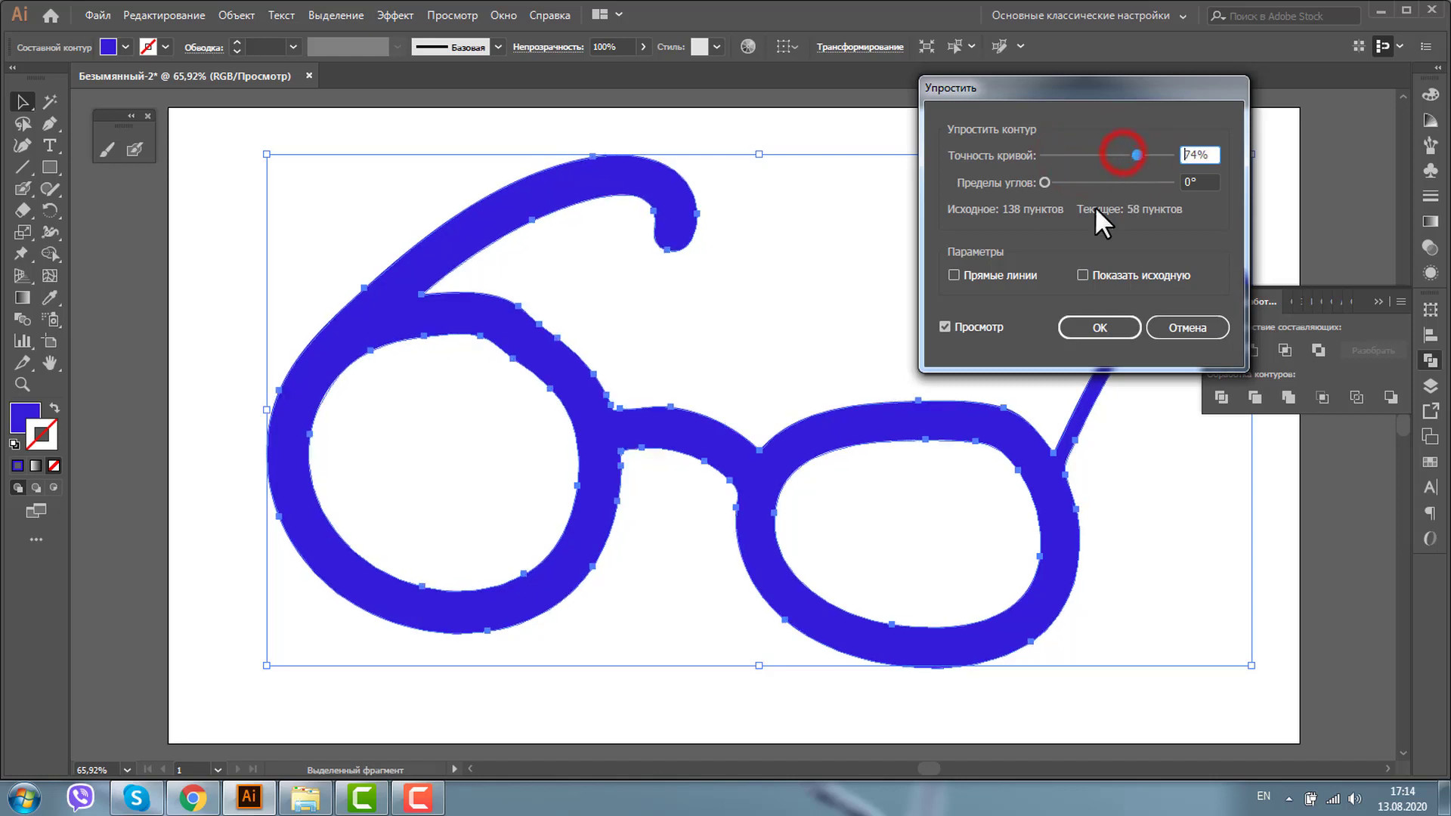
{"action": "left_click", "coordinate": [1091, 328]}
{"action": "left_click", "coordinate": [1377, 296]}
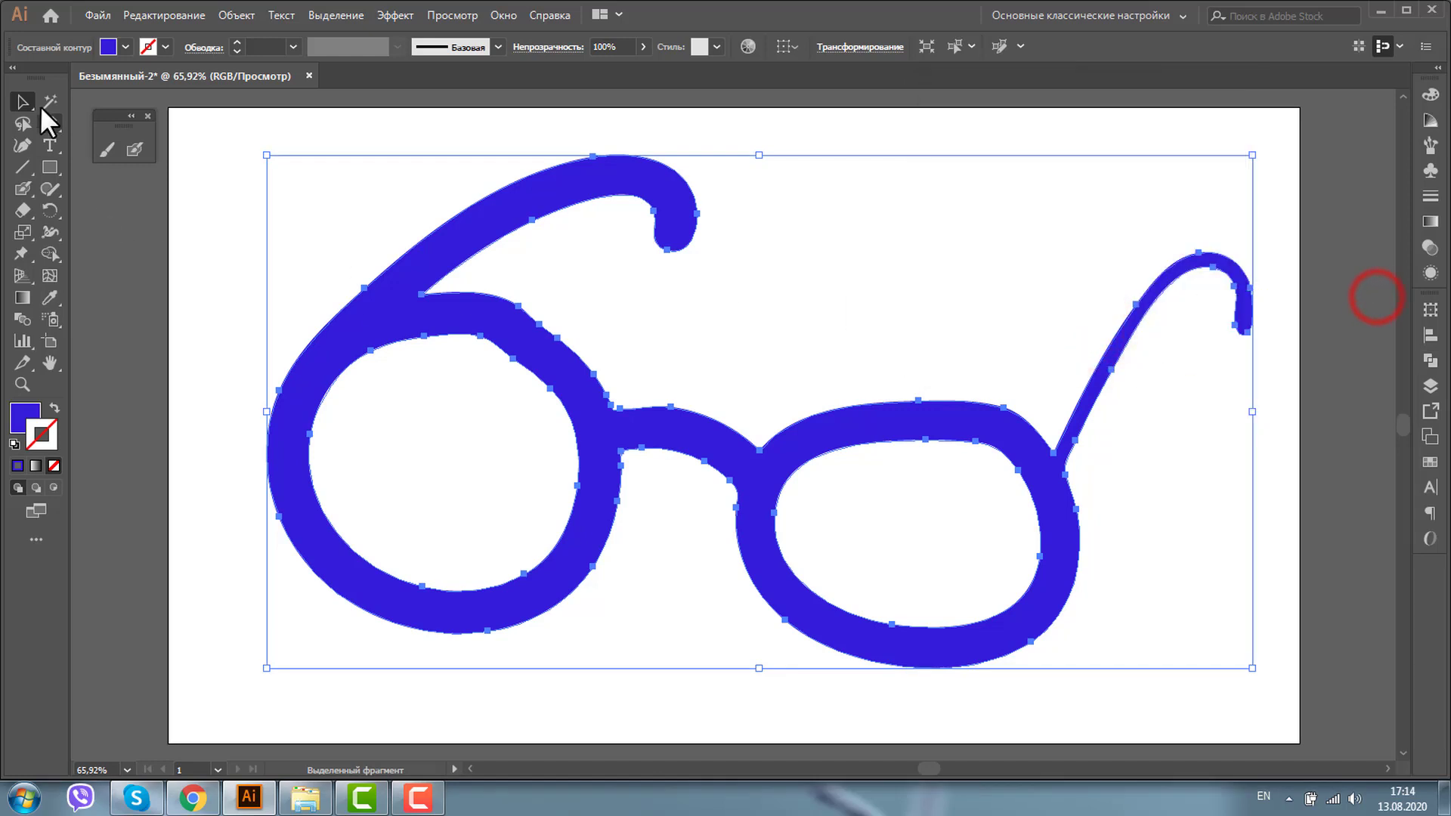
{"action": "left_click", "coordinate": [22, 100]}
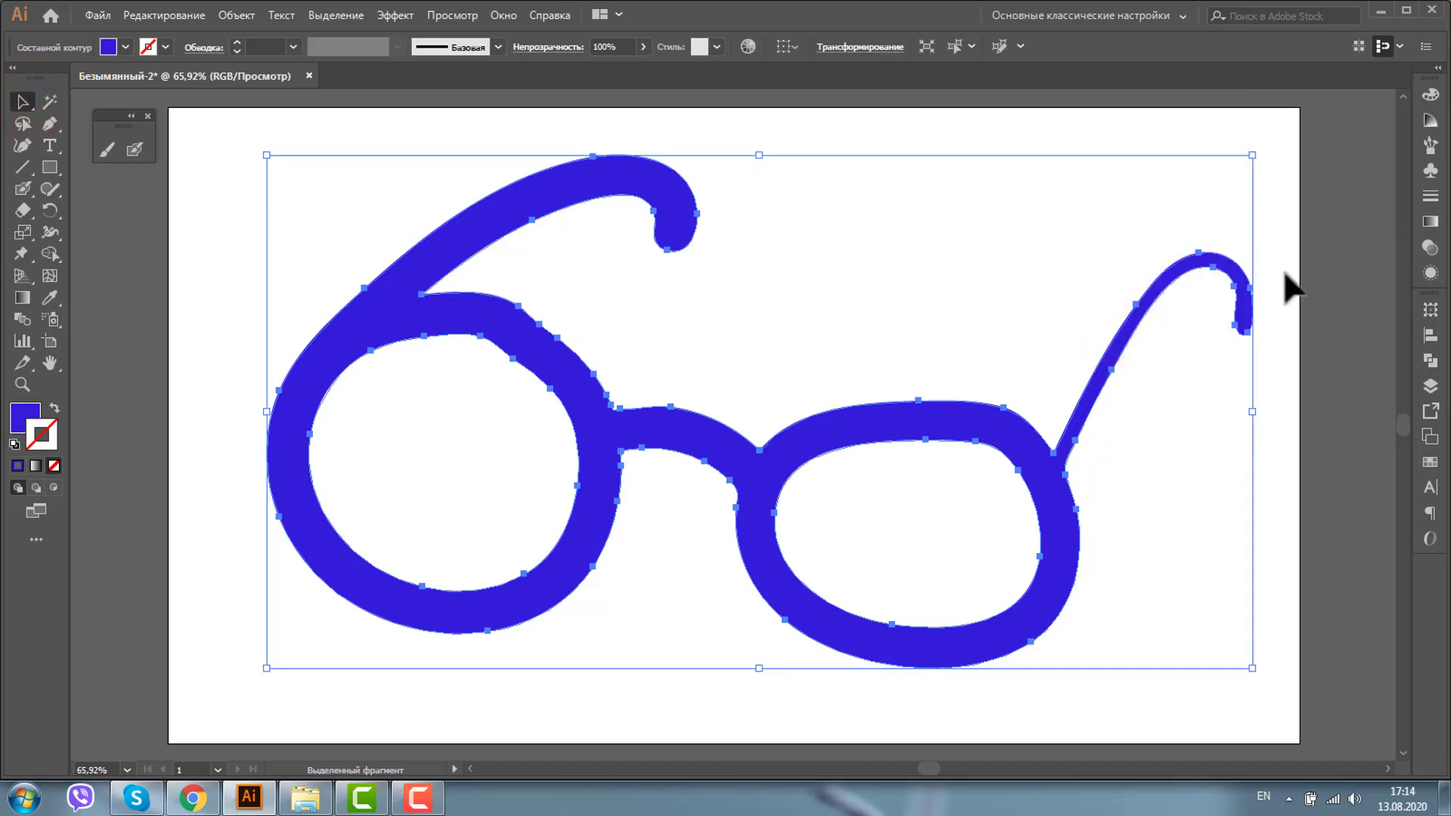
Delete the glasses, then paint the head oval and a hair stroke with the Blob Brush
{"action": "key", "text": "Delete"}
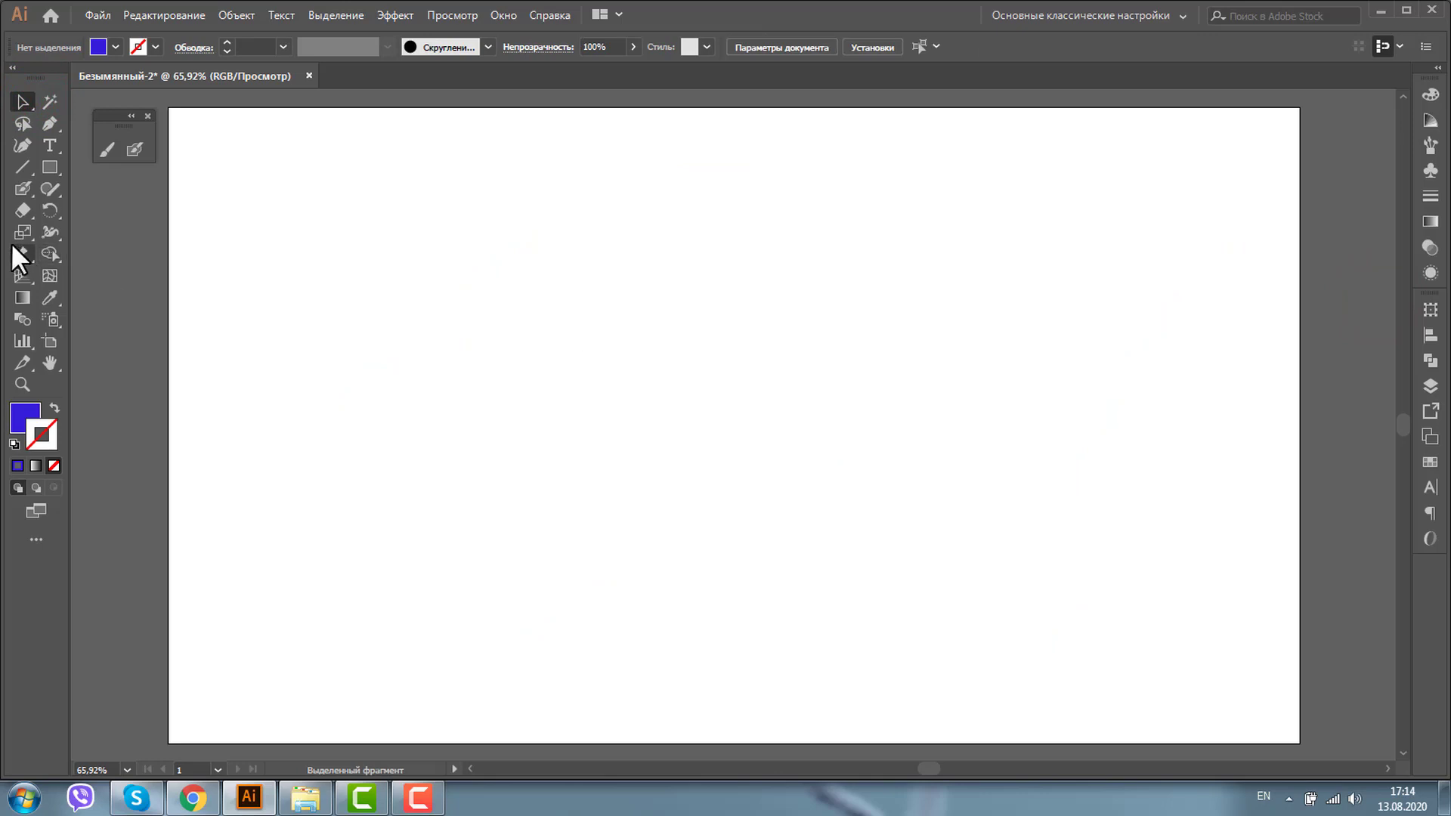
{"action": "left_click", "coordinate": [136, 148]}
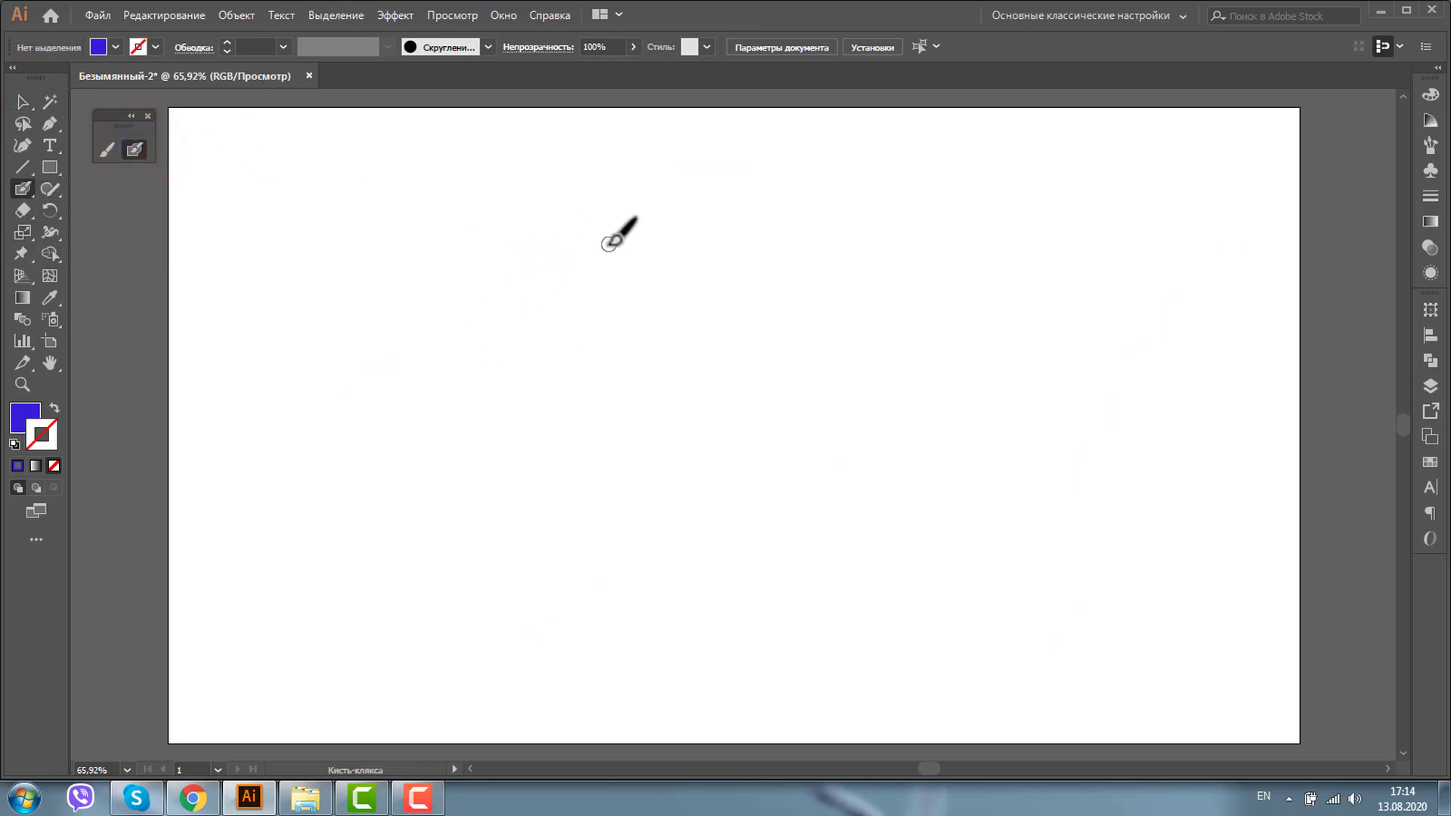
{"action": "mouse_move", "coordinate": [609, 243]}
{"action": "left_mouse_down"}
{"action": "mouse_move", "coordinate": [559, 254]}
{"action": "mouse_move", "coordinate": [490, 457]}
{"action": "mouse_move", "coordinate": [638, 594]}
{"action": "mouse_move", "coordinate": [735, 333]}
{"action": "mouse_move", "coordinate": [642, 240]}
{"action": "mouse_move", "coordinate": [529, 263]}
{"action": "mouse_move", "coordinate": [511, 226]}
{"action": "mouse_move", "coordinate": [565, 212]}
{"action": "mouse_move", "coordinate": [693, 220]}
{"action": "mouse_move", "coordinate": [779, 266]}
{"action": "left_mouse_up"}
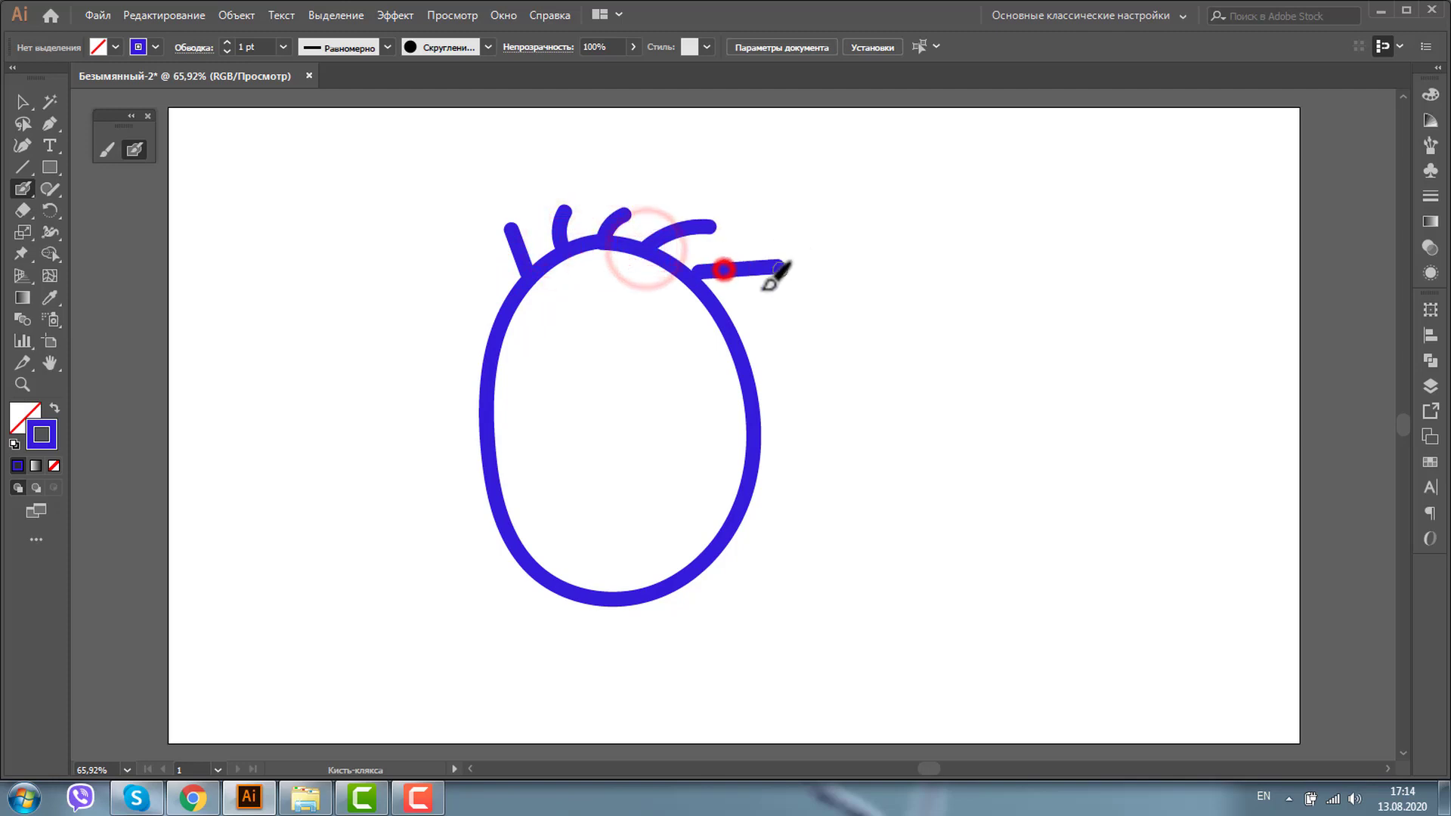
{"action": "left_click_drag", "start_coordinate": [732, 324], "coordinate": [794, 328]}
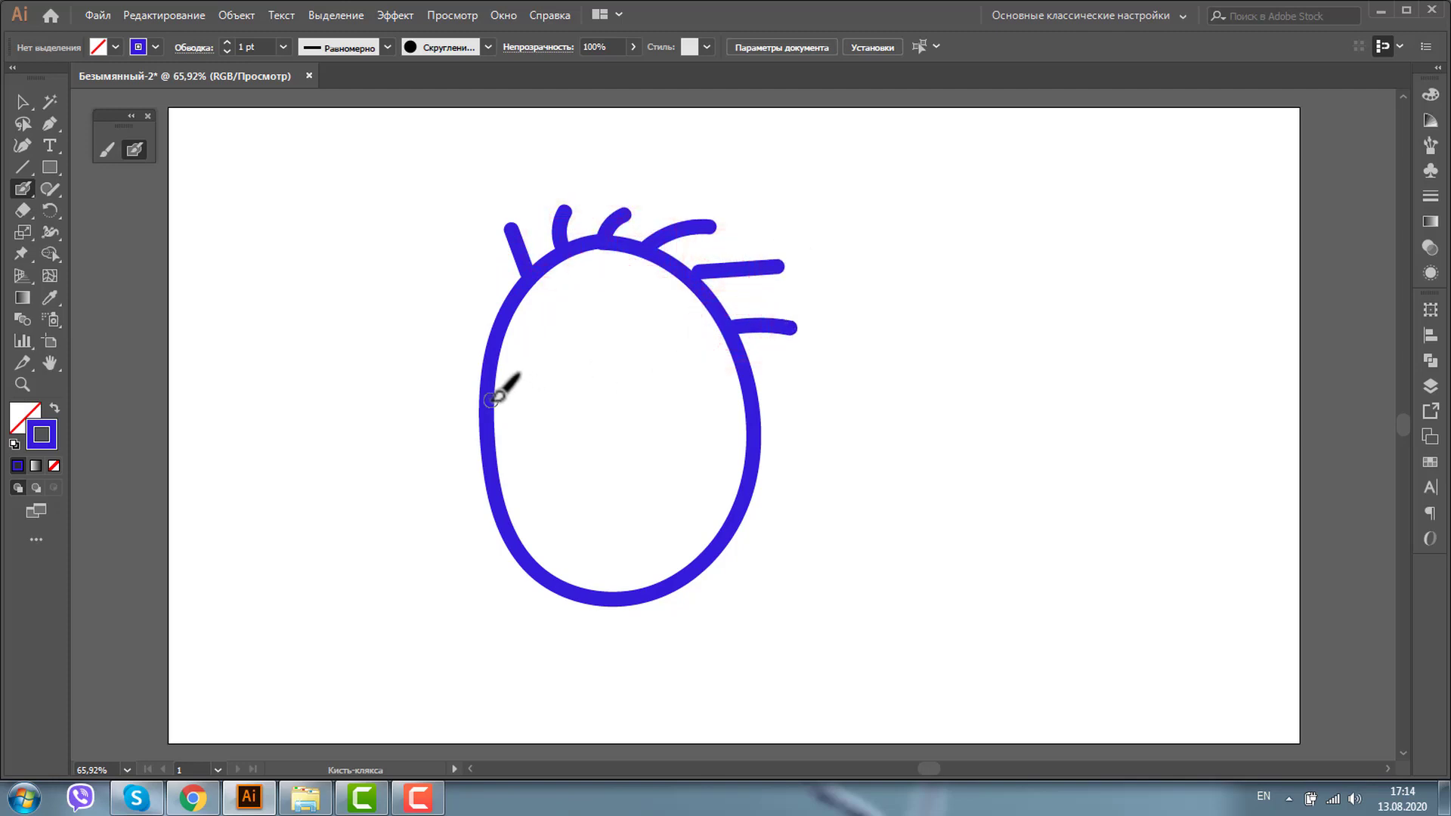
Draw two curled ears beside the head and sweeping neck and shoulder lines
{"action": "left_click_drag", "start_coordinate": [492, 395], "coordinate": [497, 480]}
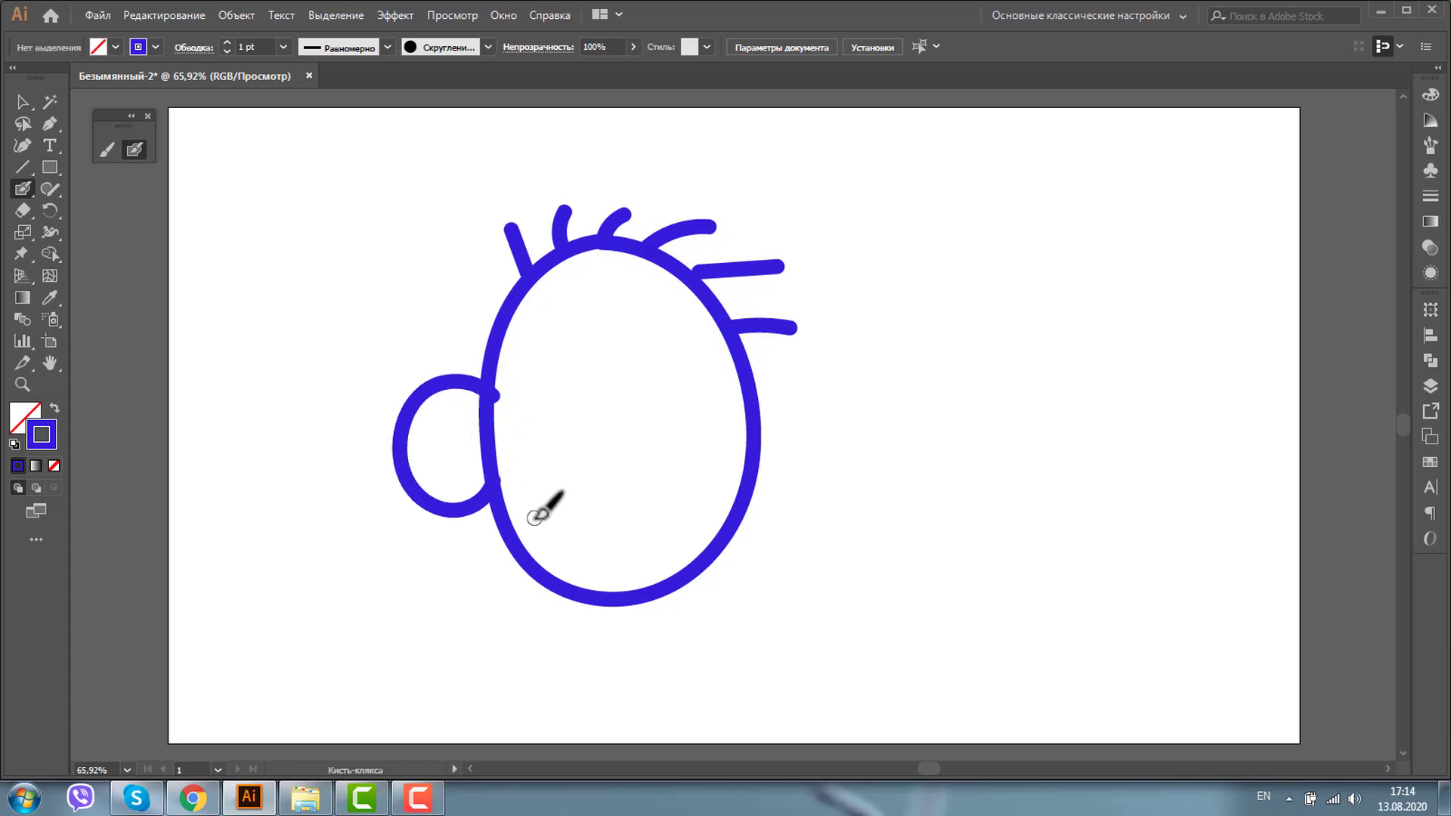
{"action": "key", "text": "ctrl+z"}
{"action": "left_click_drag", "start_coordinate": [484, 403], "coordinate": [495, 514]}
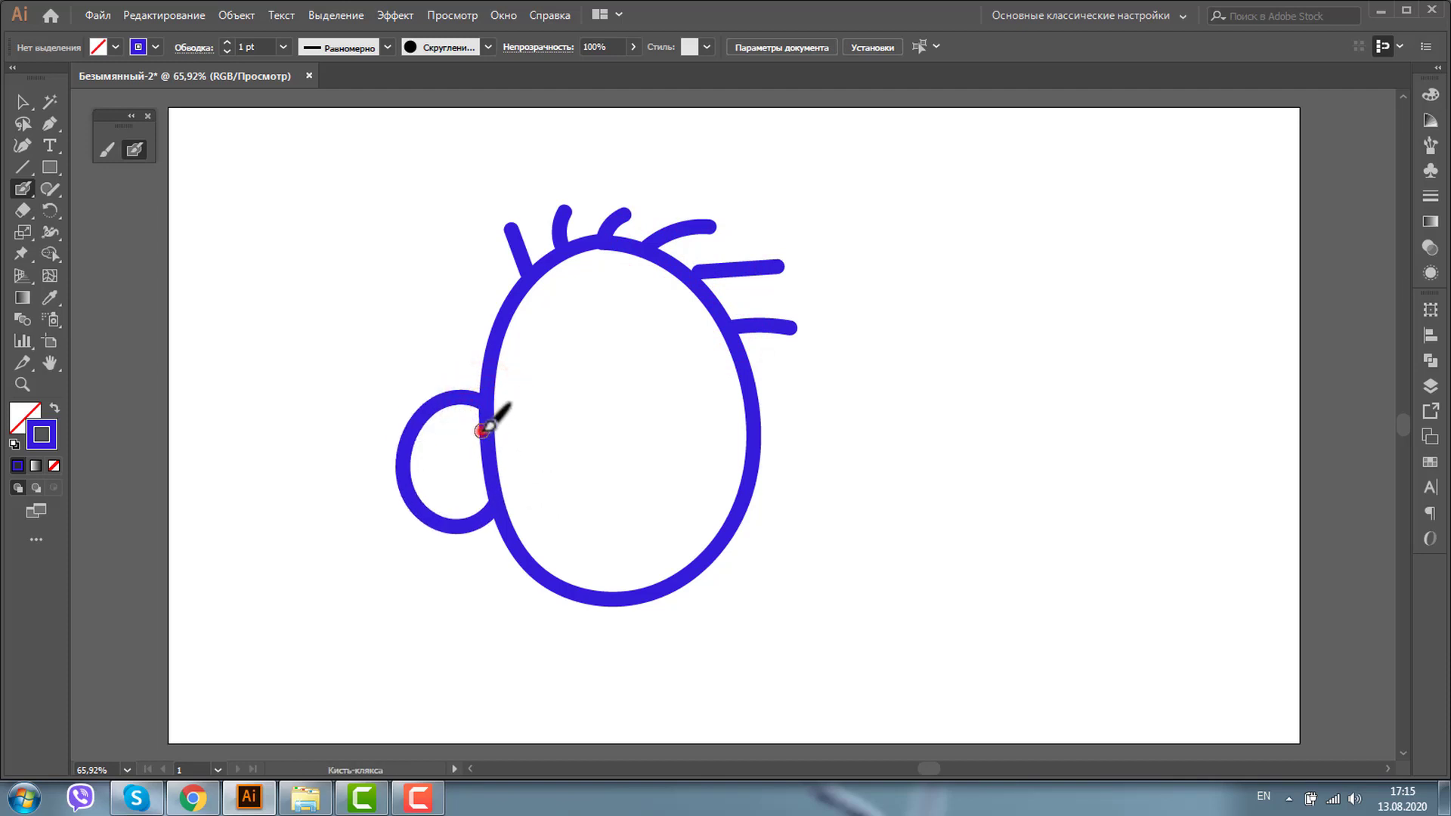
{"action": "left_click_drag", "start_coordinate": [481, 430], "coordinate": [485, 462]}
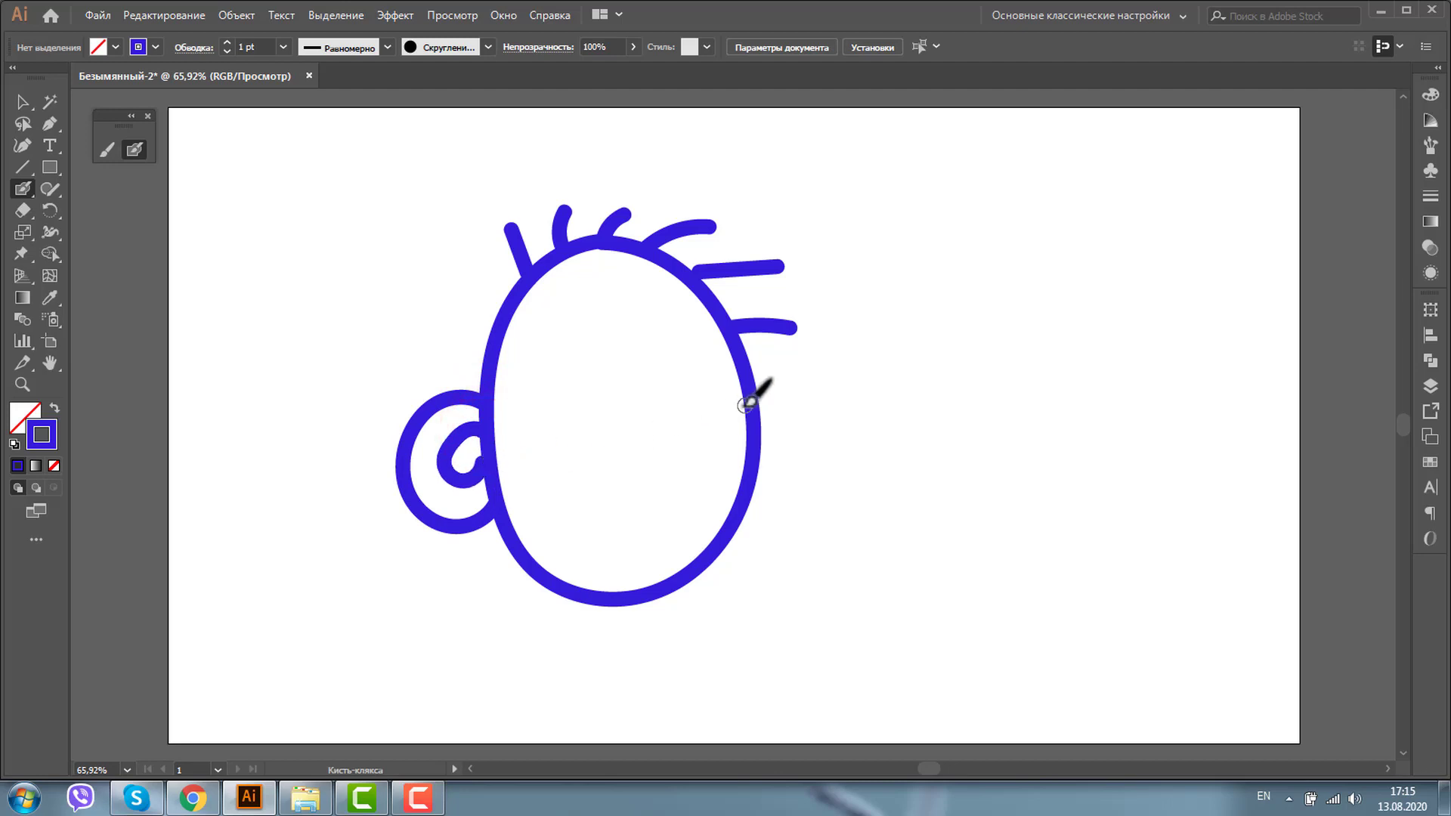
{"action": "left_click_drag", "start_coordinate": [754, 402], "coordinate": [758, 461]}
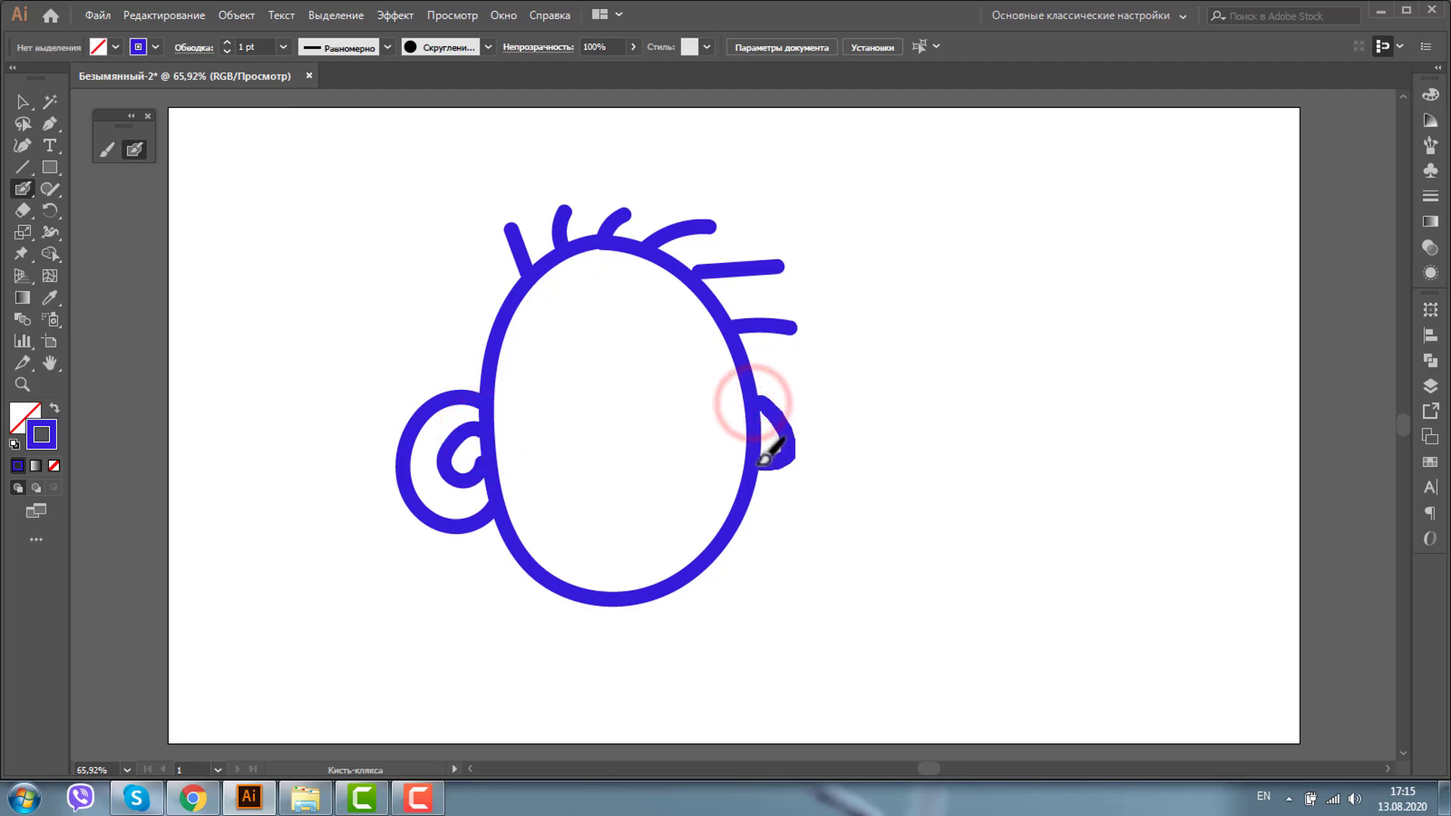
{"action": "mouse_move", "coordinate": [748, 374]}
{"action": "left_mouse_down"}
{"action": "mouse_move", "coordinate": [836, 389]}
{"action": "mouse_move", "coordinate": [820, 488]}
{"action": "mouse_move", "coordinate": [754, 502]}
{"action": "left_mouse_up"}
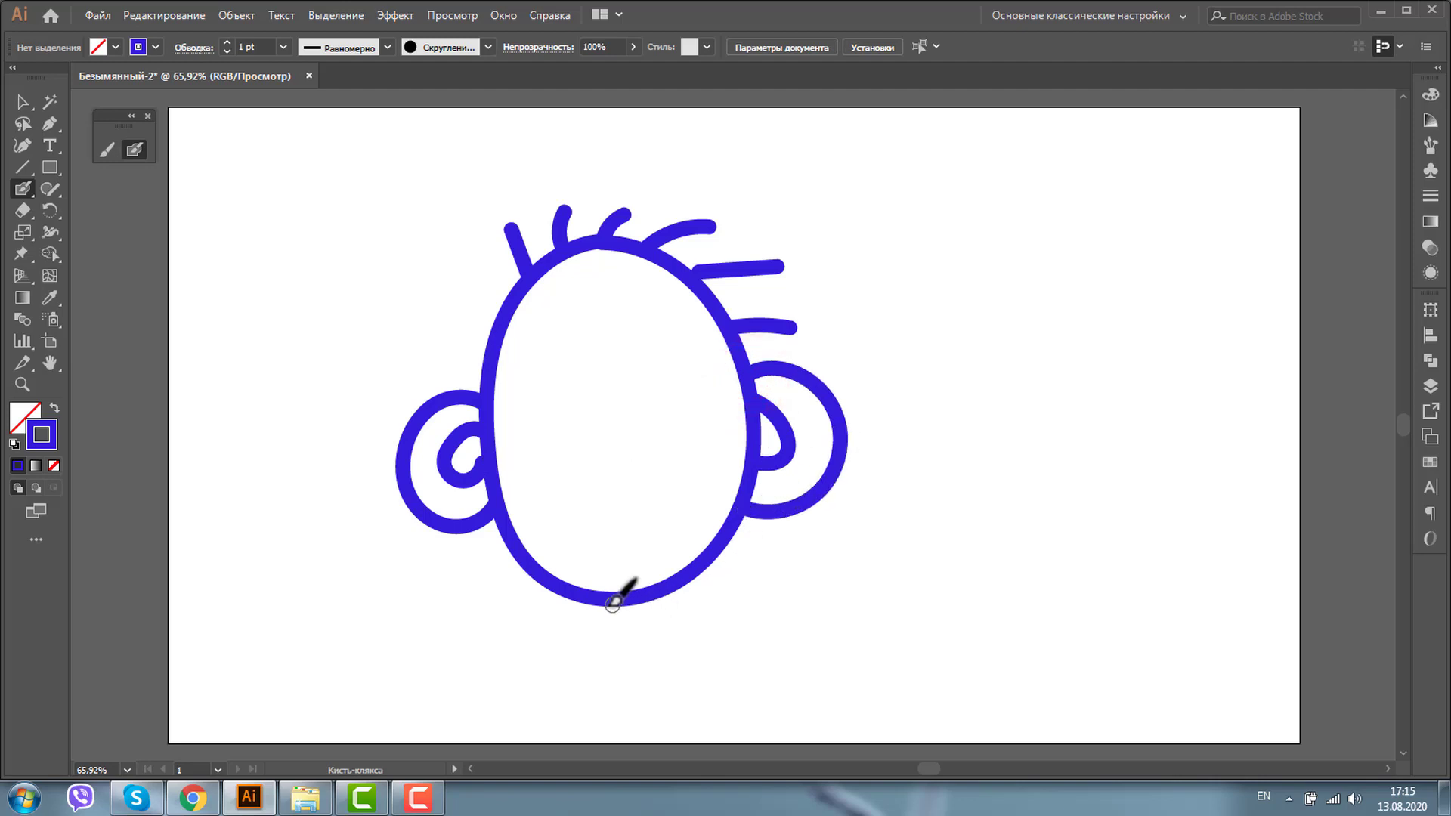
{"action": "mouse_move", "coordinate": [607, 603]}
{"action": "left_mouse_down"}
{"action": "mouse_move", "coordinate": [577, 684]}
{"action": "mouse_move", "coordinate": [439, 696]}
{"action": "mouse_move", "coordinate": [432, 723]}
{"action": "left_mouse_up"}
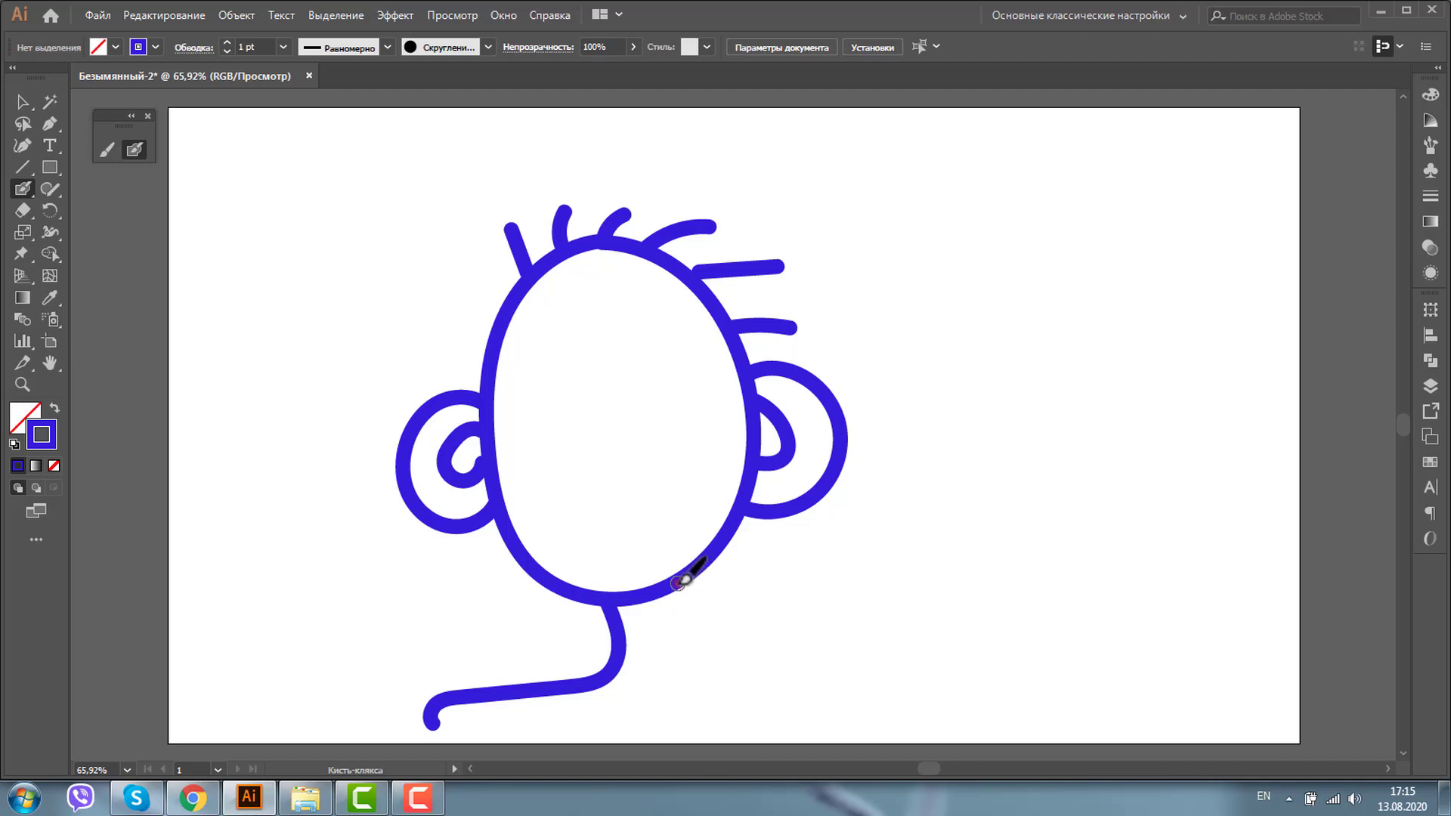
{"action": "left_click_drag", "start_coordinate": [682, 580], "coordinate": [905, 707]}
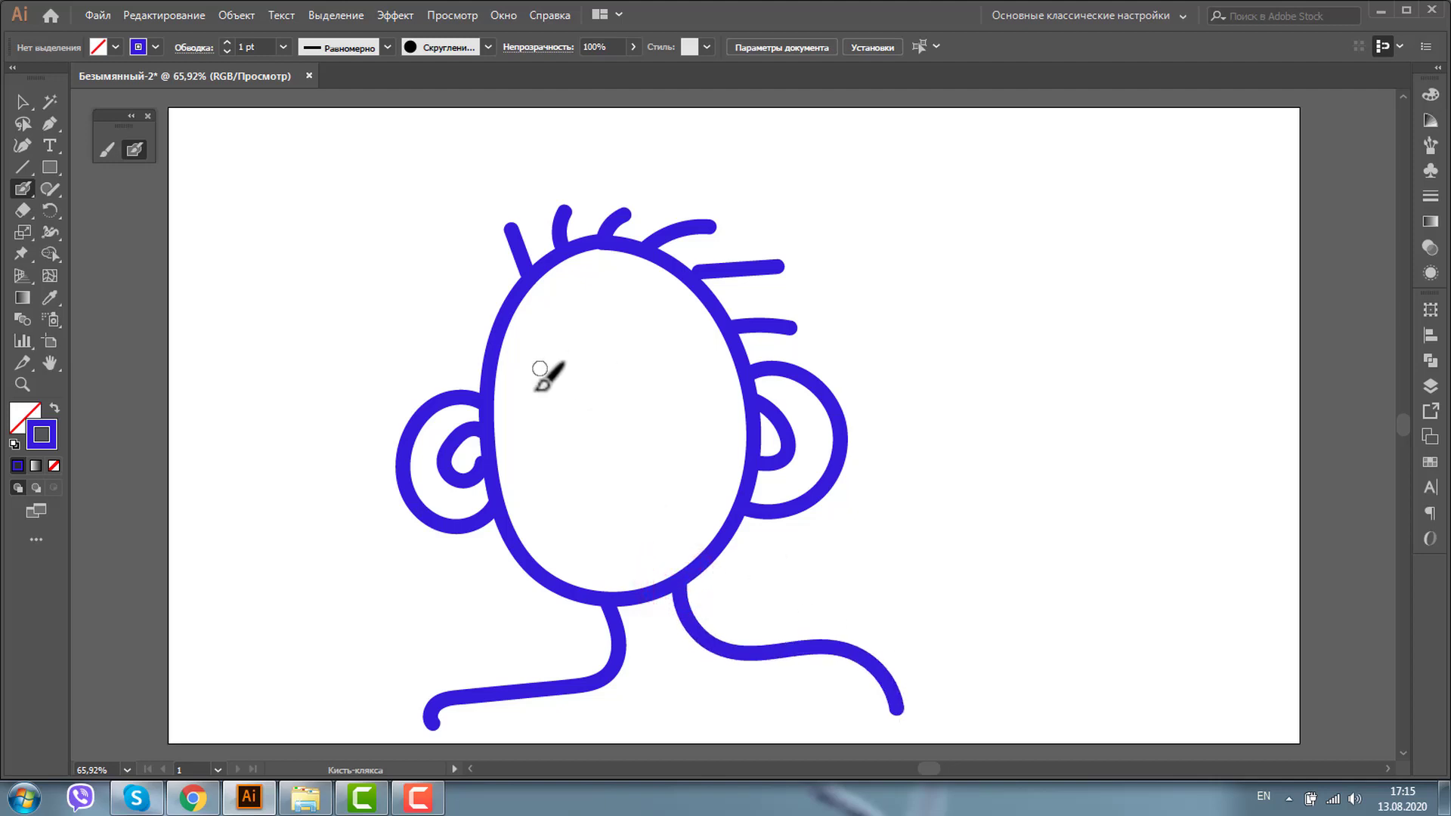
Draw two round eyes joined by a small bridge and a teardrop nose below them
{"action": "mouse_move", "coordinate": [566, 354]}
{"action": "left_mouse_down"}
{"action": "mouse_move", "coordinate": [588, 423]}
{"action": "mouse_move", "coordinate": [576, 359]}
{"action": "mouse_move", "coordinate": [665, 405]}
{"action": "left_mouse_up"}
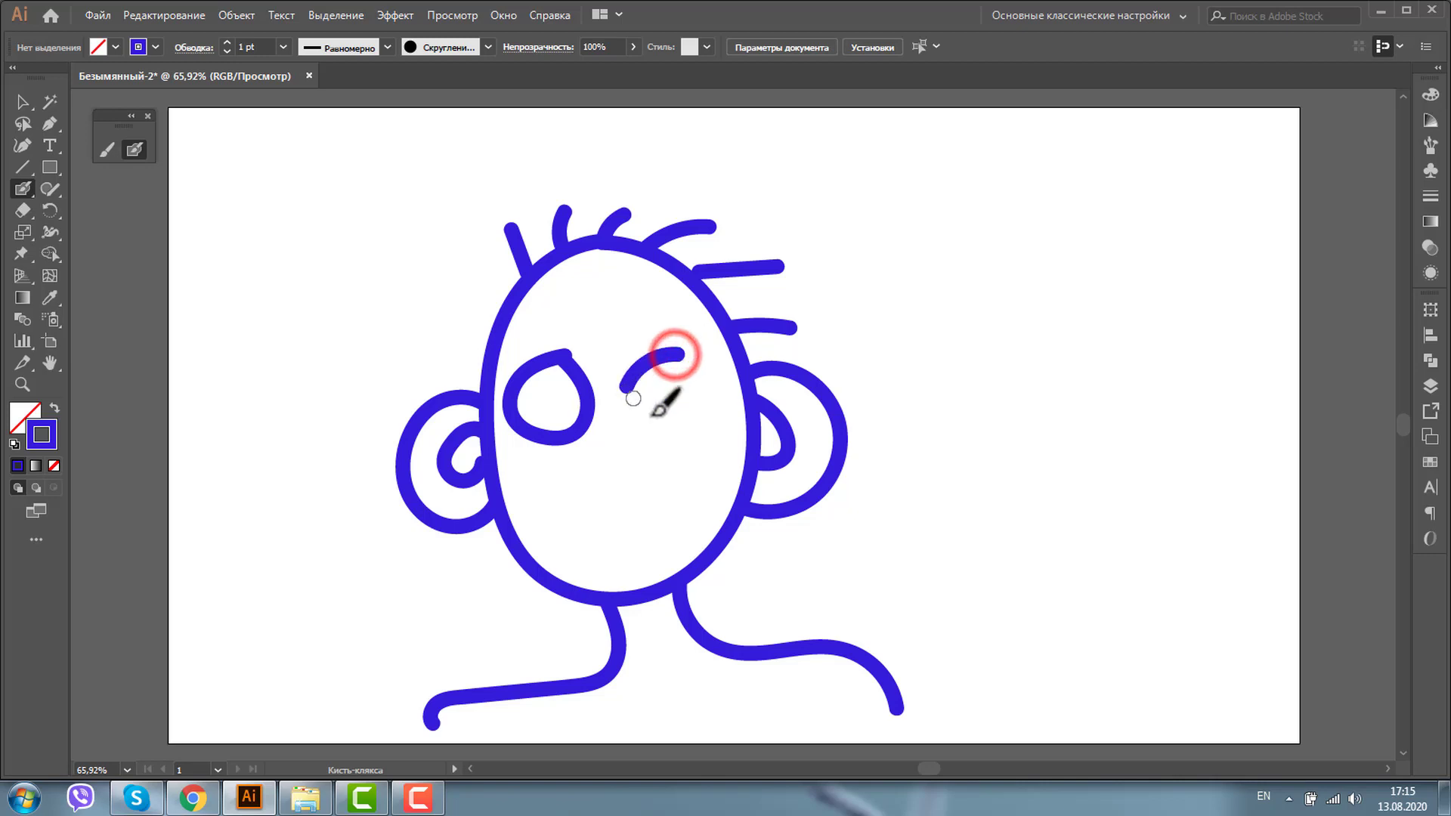
{"action": "key", "text": "ctrl+z"}
{"action": "key", "text": "ctrl+z"}
{"action": "left_click_drag", "start_coordinate": [557, 370], "coordinate": [586, 374]}
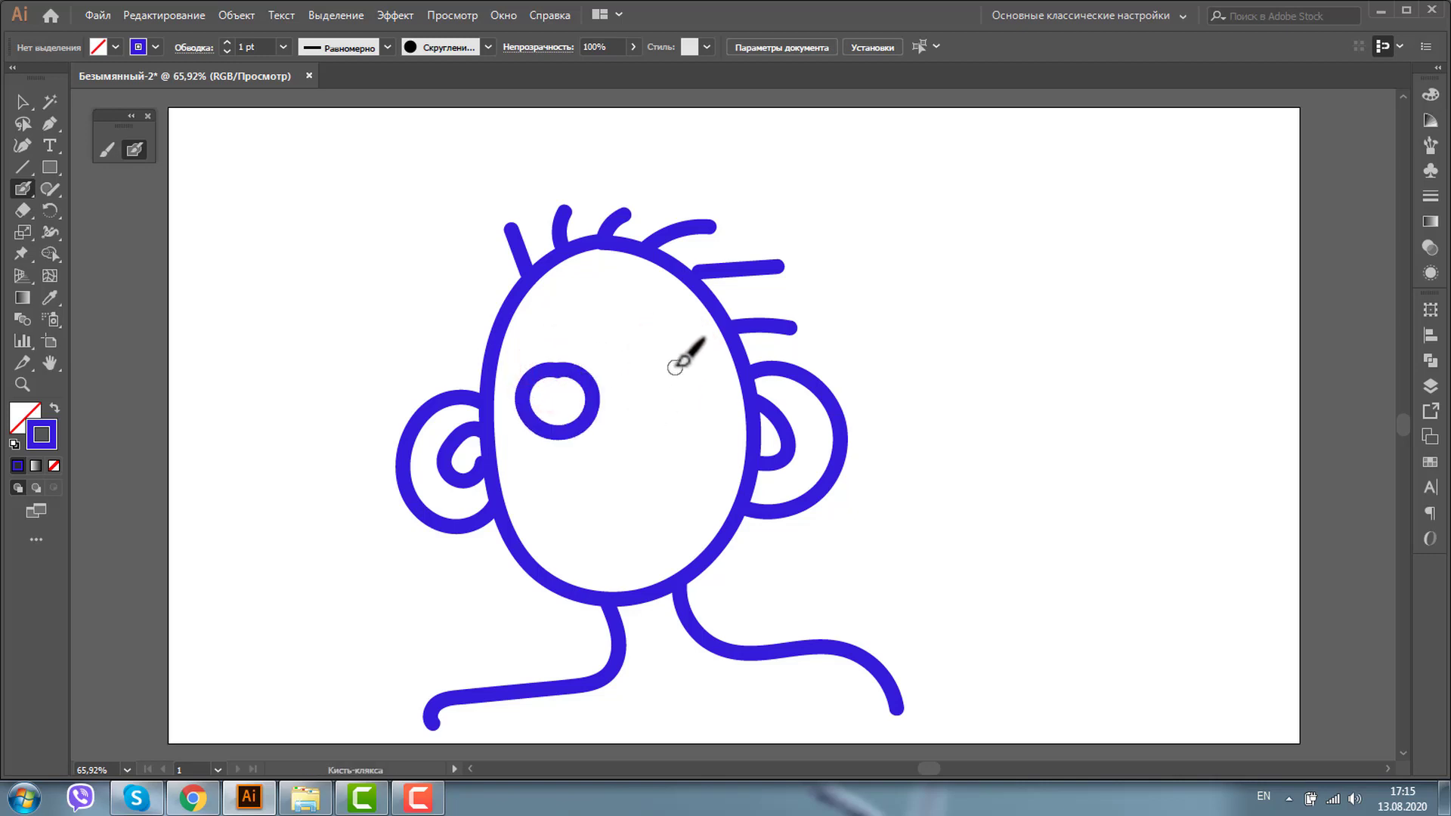
{"action": "mouse_move", "coordinate": [683, 361]}
{"action": "left_mouse_down"}
{"action": "mouse_move", "coordinate": [707, 373]}
{"action": "mouse_move", "coordinate": [694, 361]}
{"action": "left_mouse_up"}
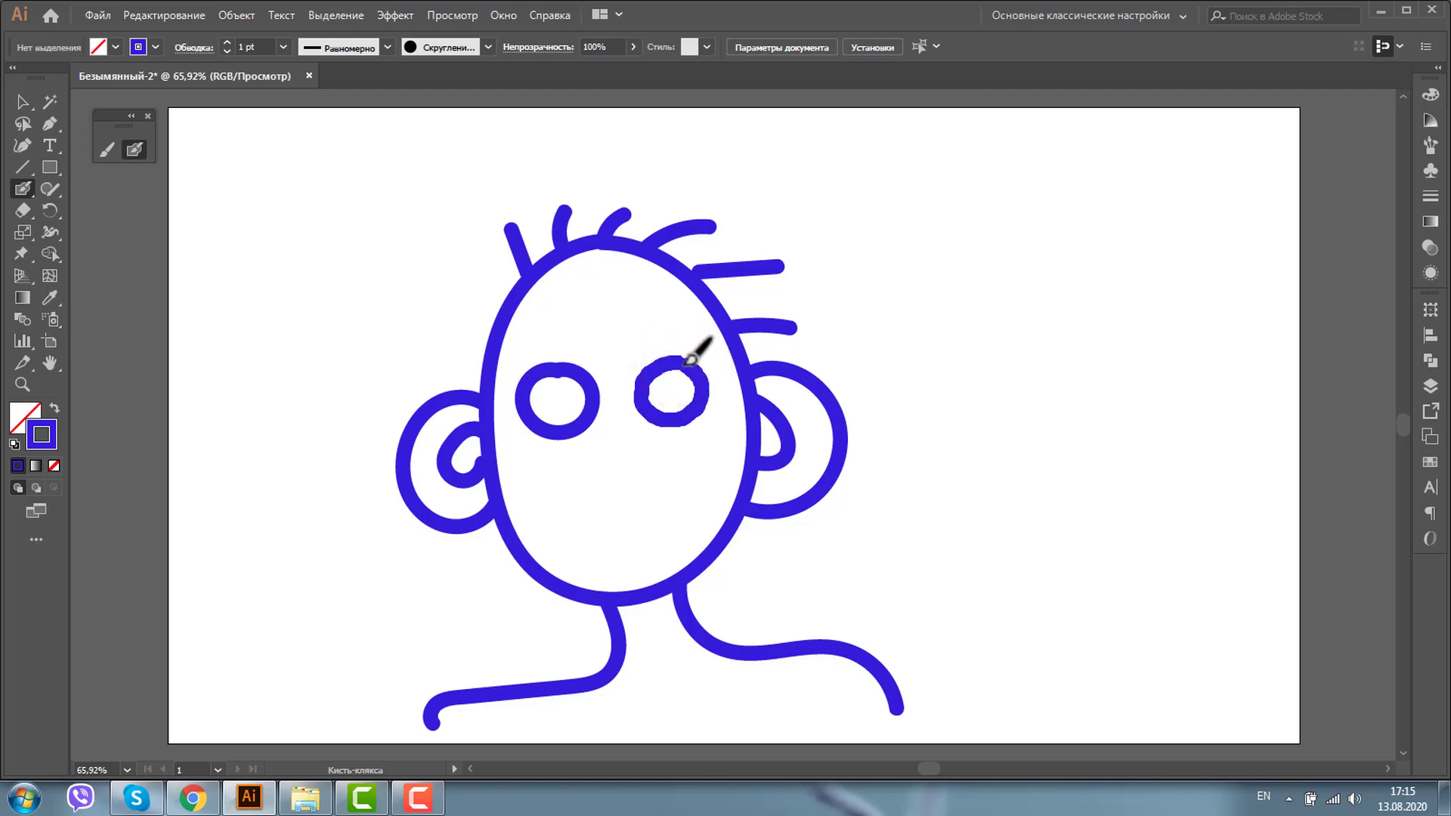
{"action": "left_click_drag", "start_coordinate": [597, 389], "coordinate": [645, 378]}
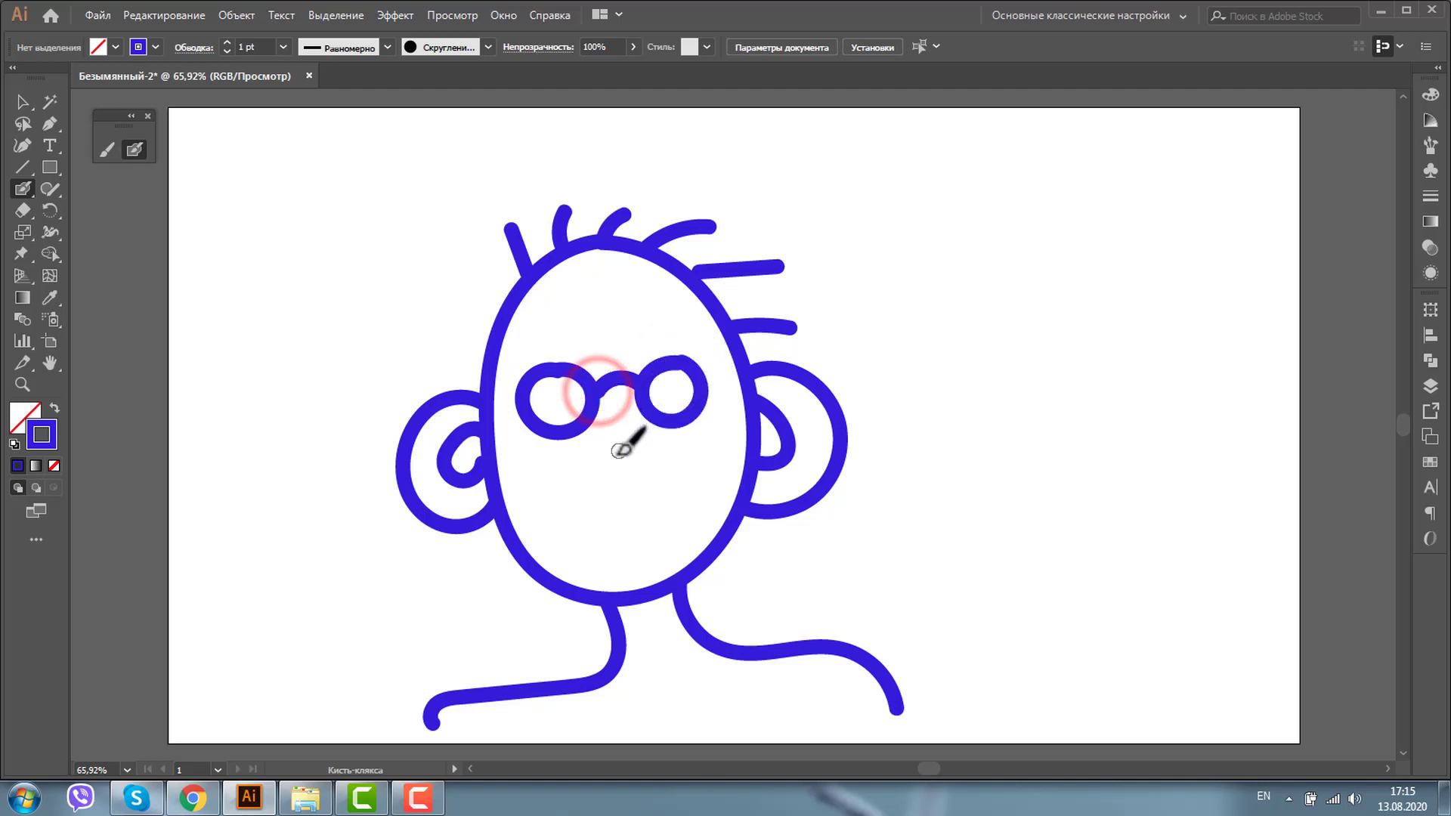
{"action": "mouse_move", "coordinate": [616, 425]}
{"action": "left_mouse_down"}
{"action": "mouse_move", "coordinate": [637, 520]}
{"action": "mouse_move", "coordinate": [619, 425]}
{"action": "left_mouse_up"}
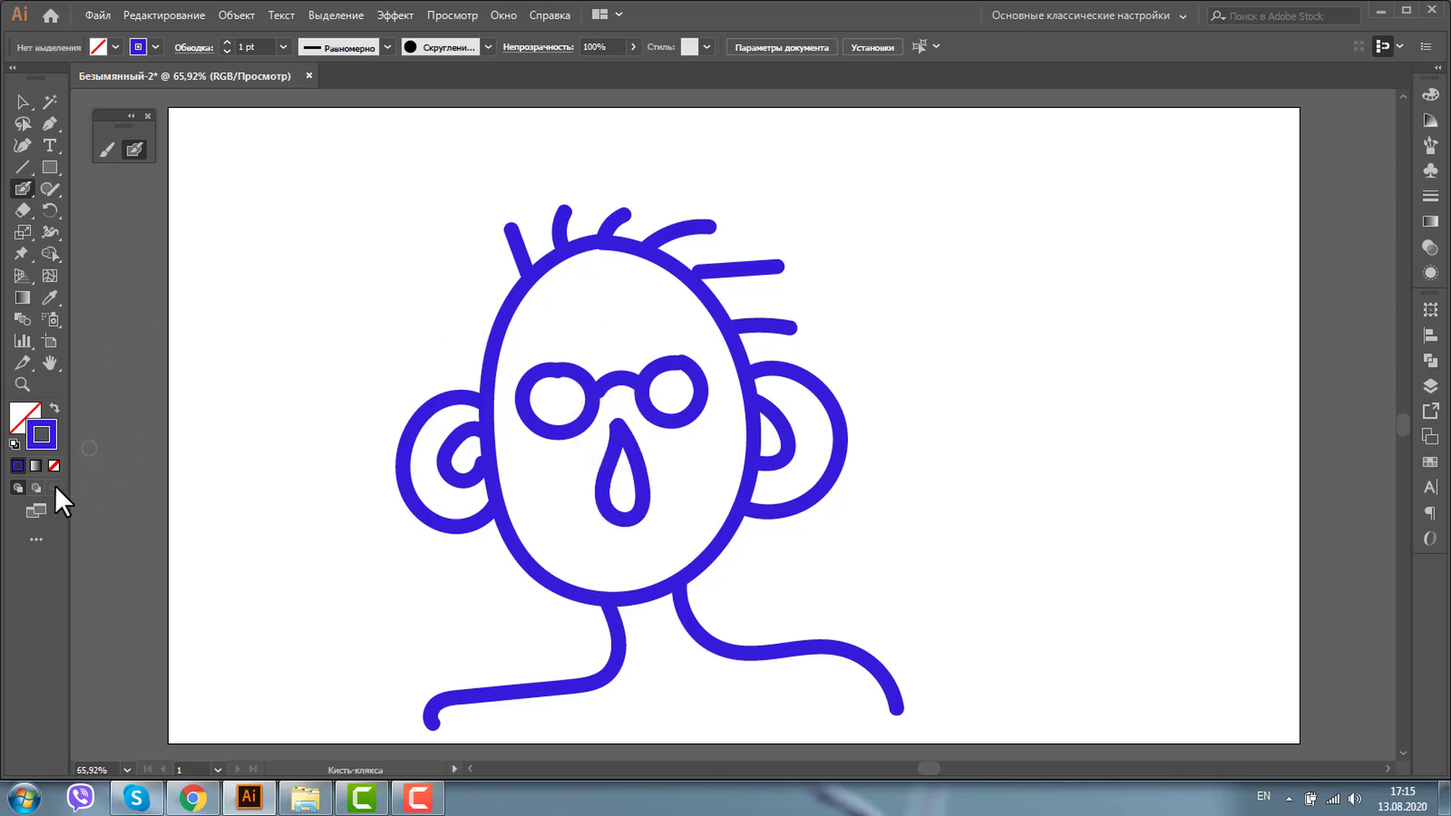
{"action": "left_click", "coordinate": [22, 102]}
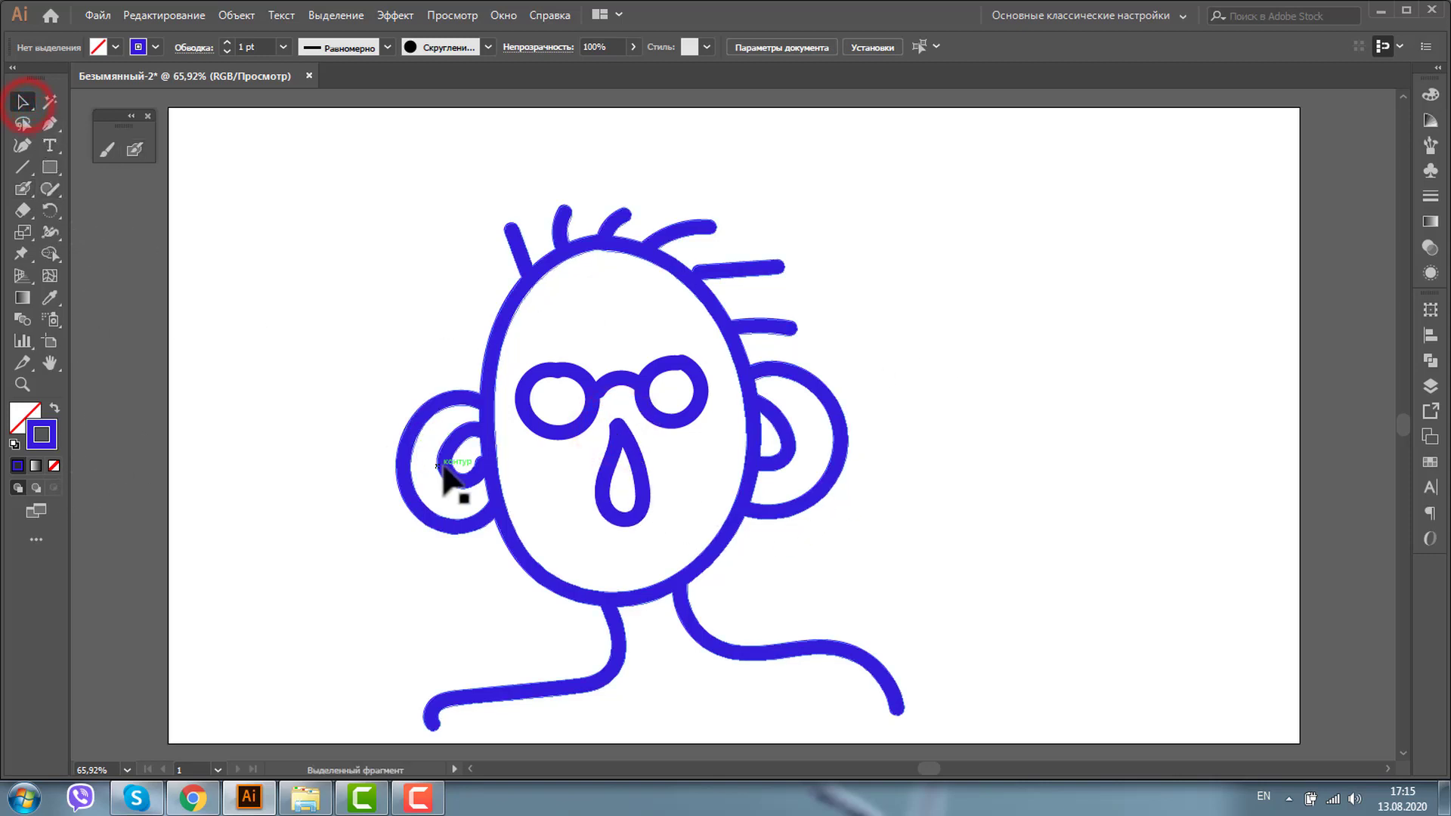
Click the blue face doodle to select it as one compound path
{"action": "left_click", "coordinate": [444, 464]}
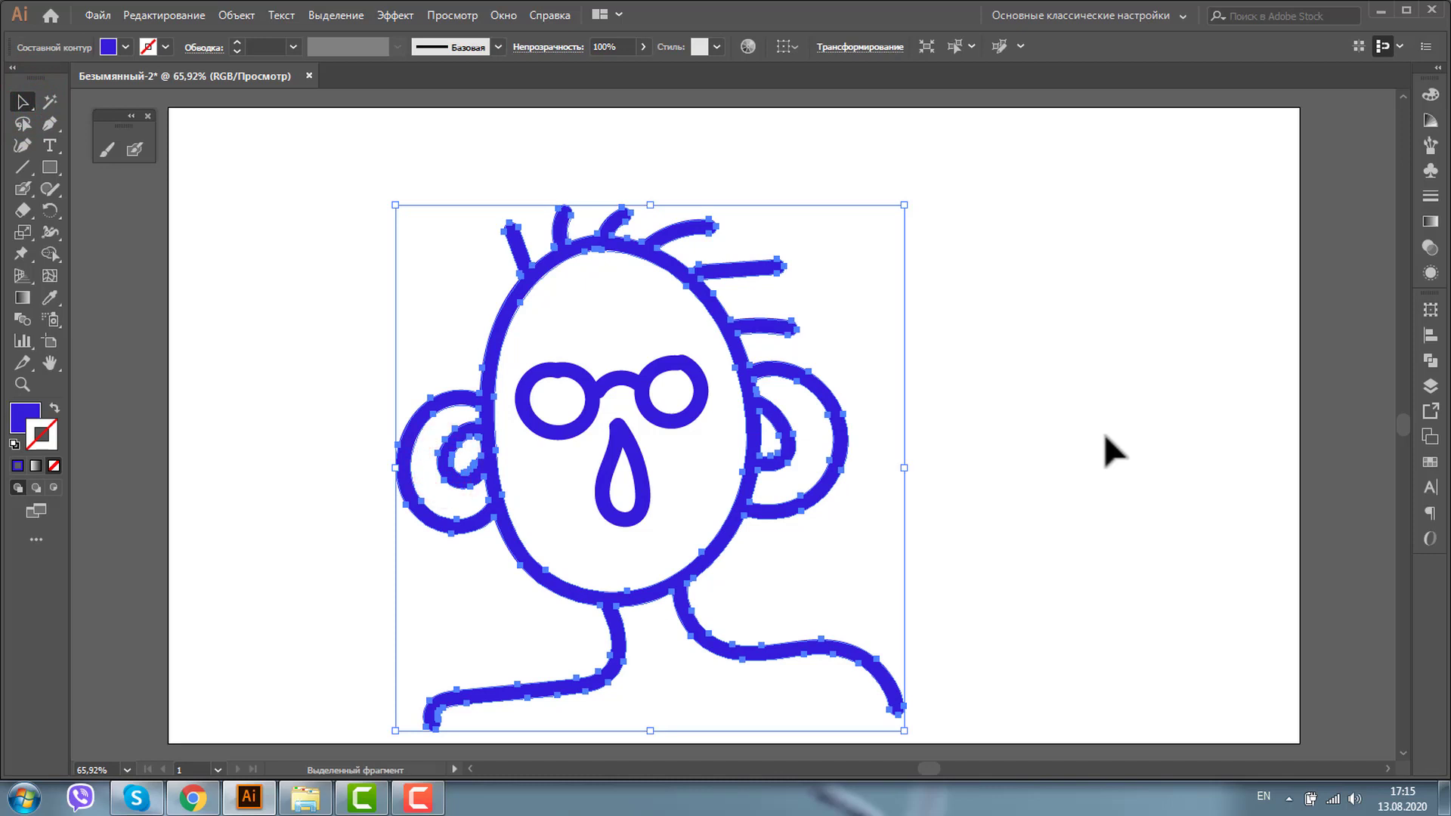